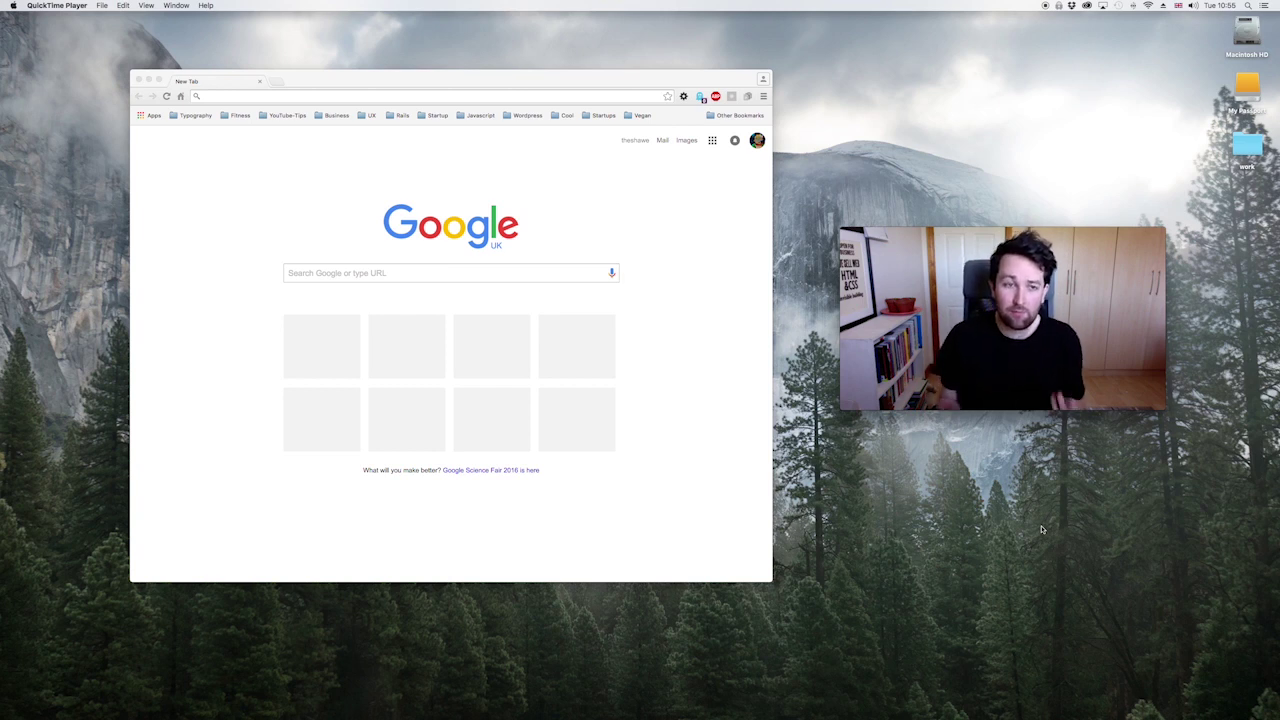
Step: Download the MAMP & MAMP PRO 3.5 Mac installer from mamp.info, then return to google.com
click(233, 102)
text(mamp)
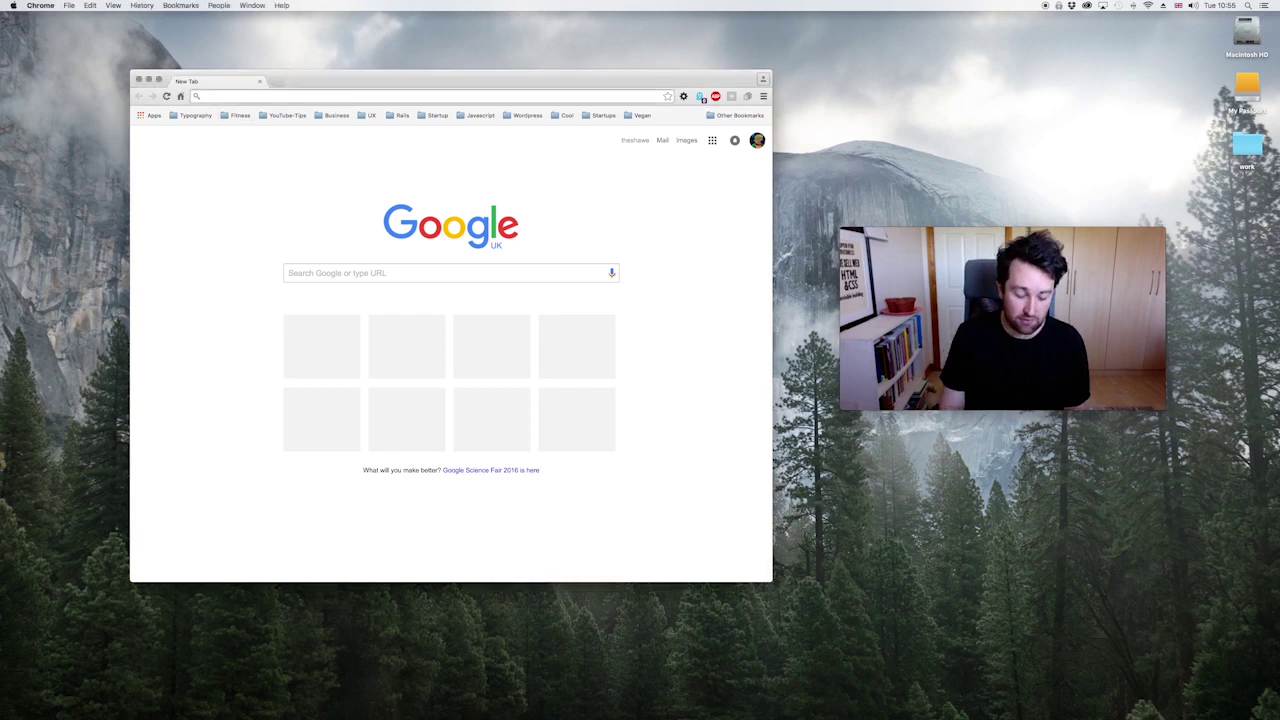
key(Return)
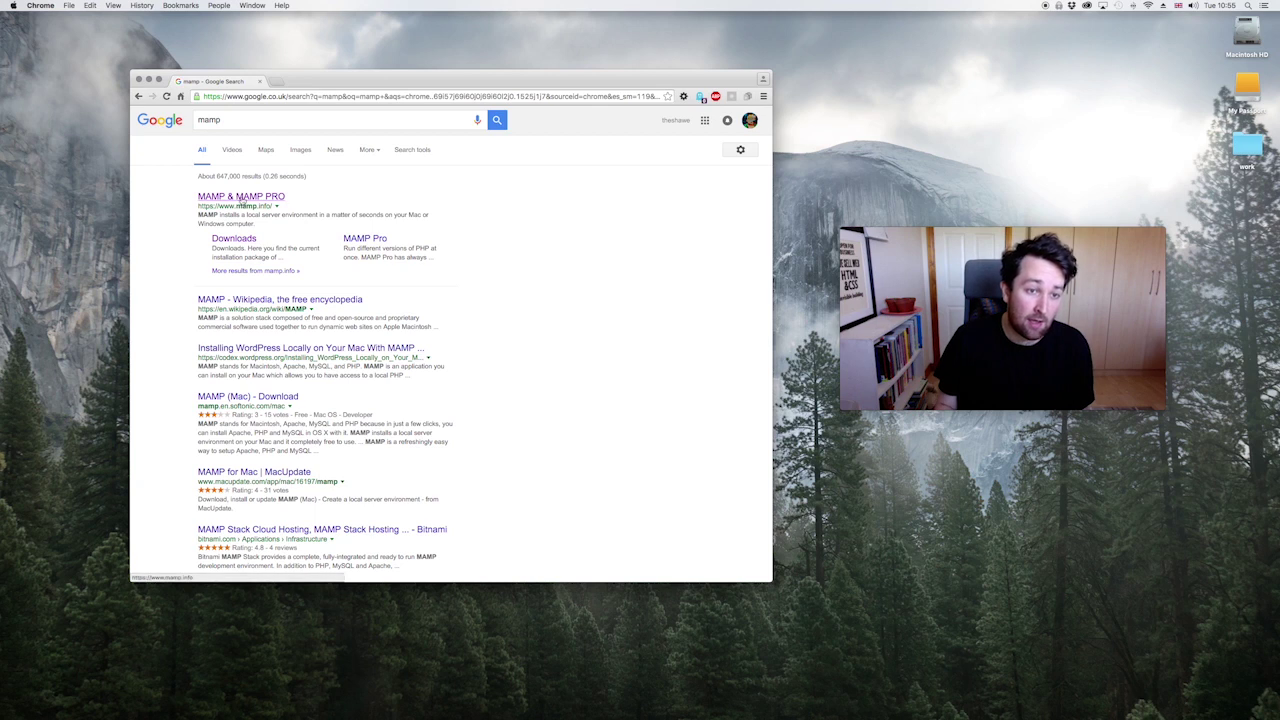
click(241, 200)
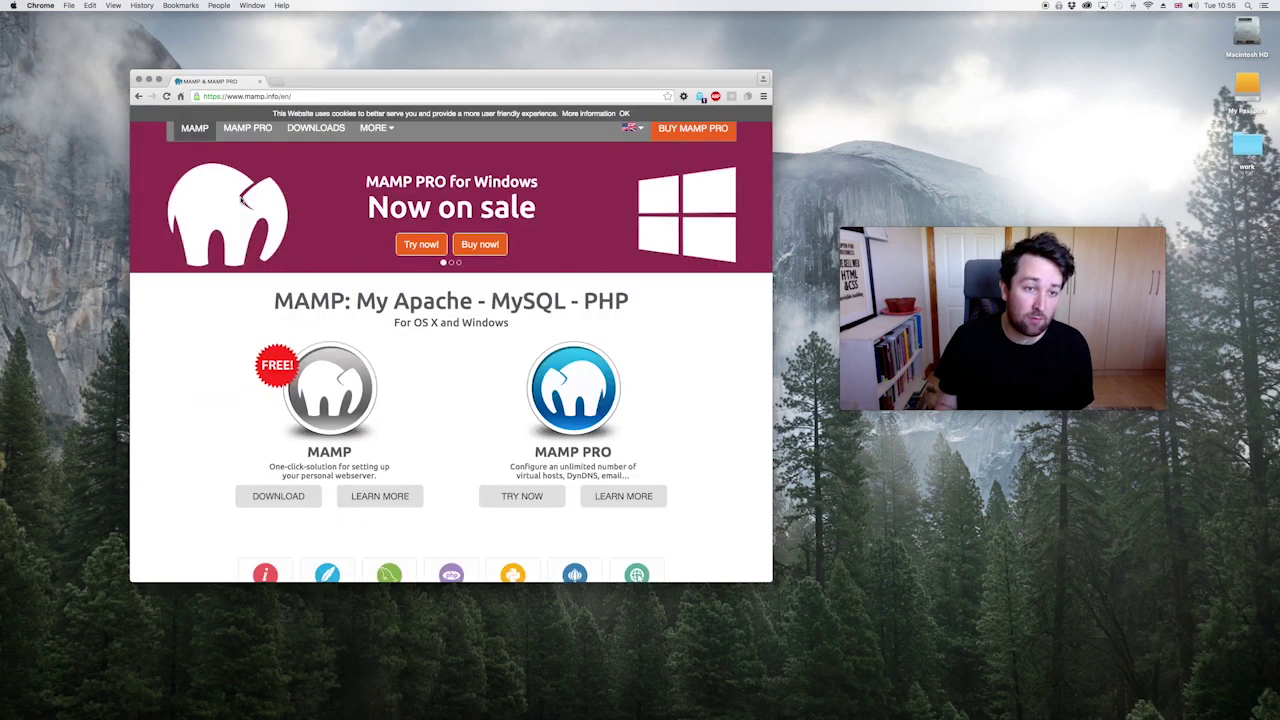
click(279, 496)
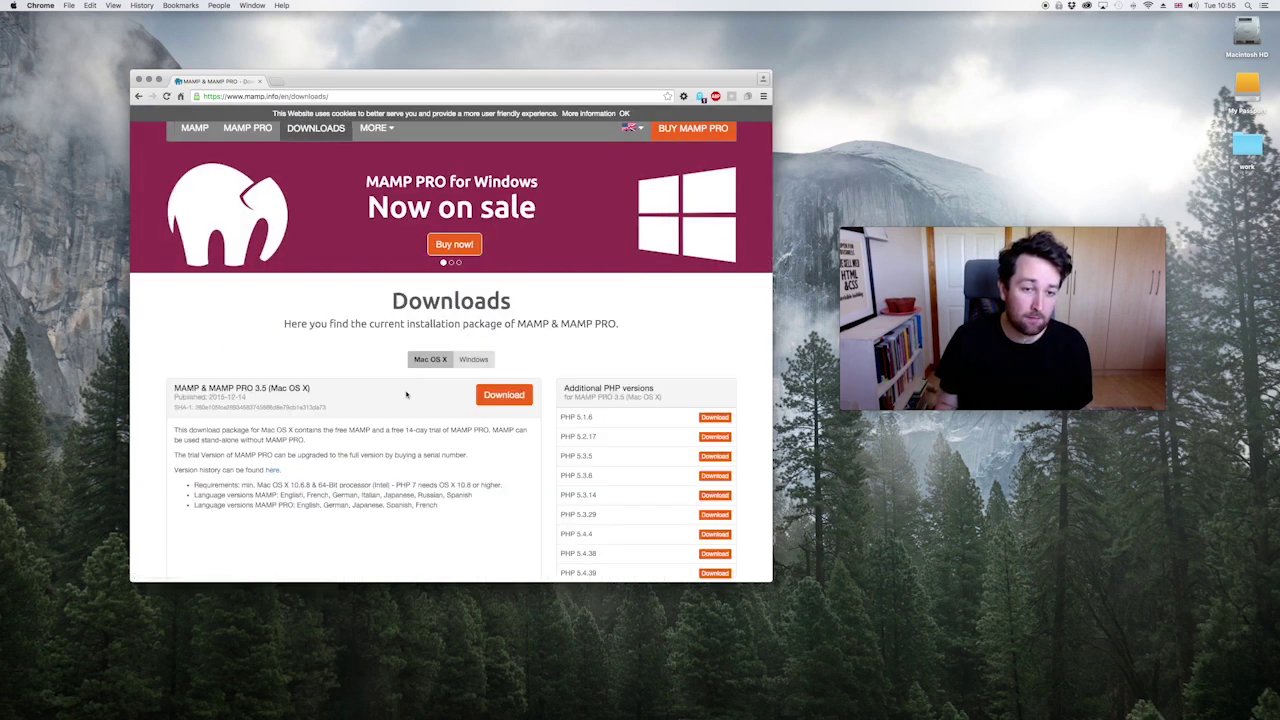
click(490, 400)
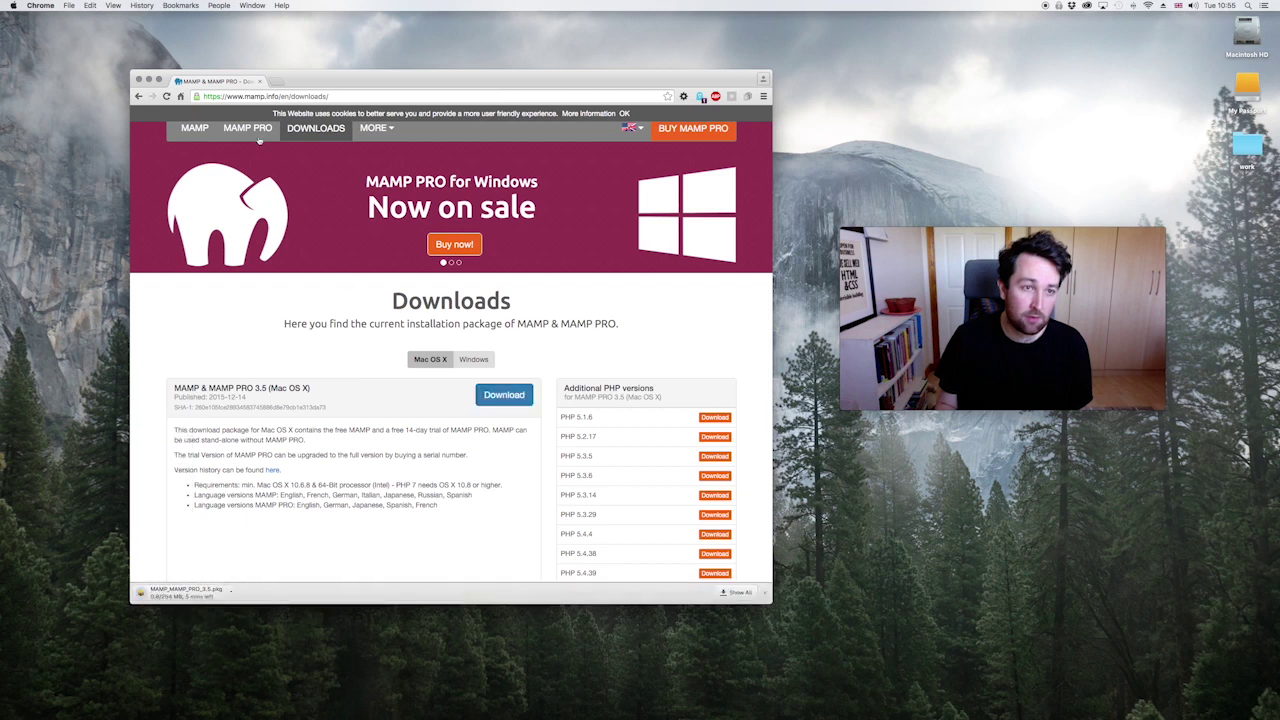
text(google)
key(Return)
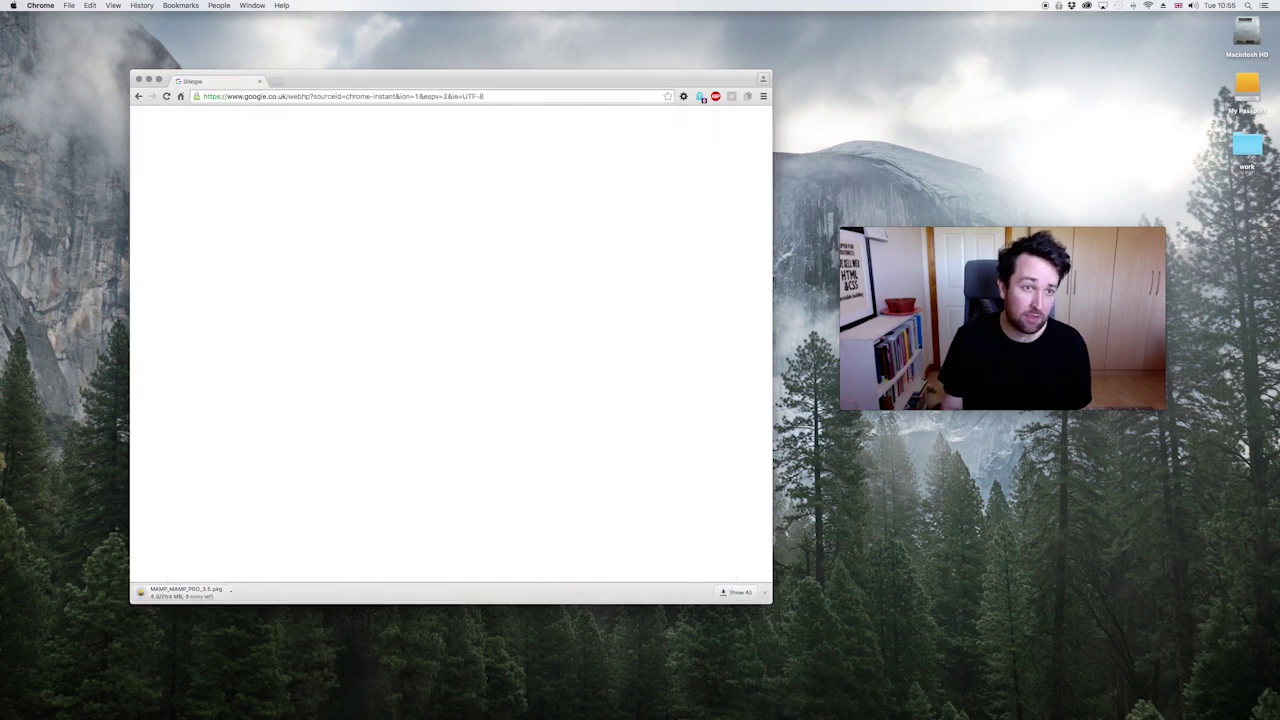
Step: Search Google for 'what is mamp' and read through the explanation in the results
text(what is mamp)
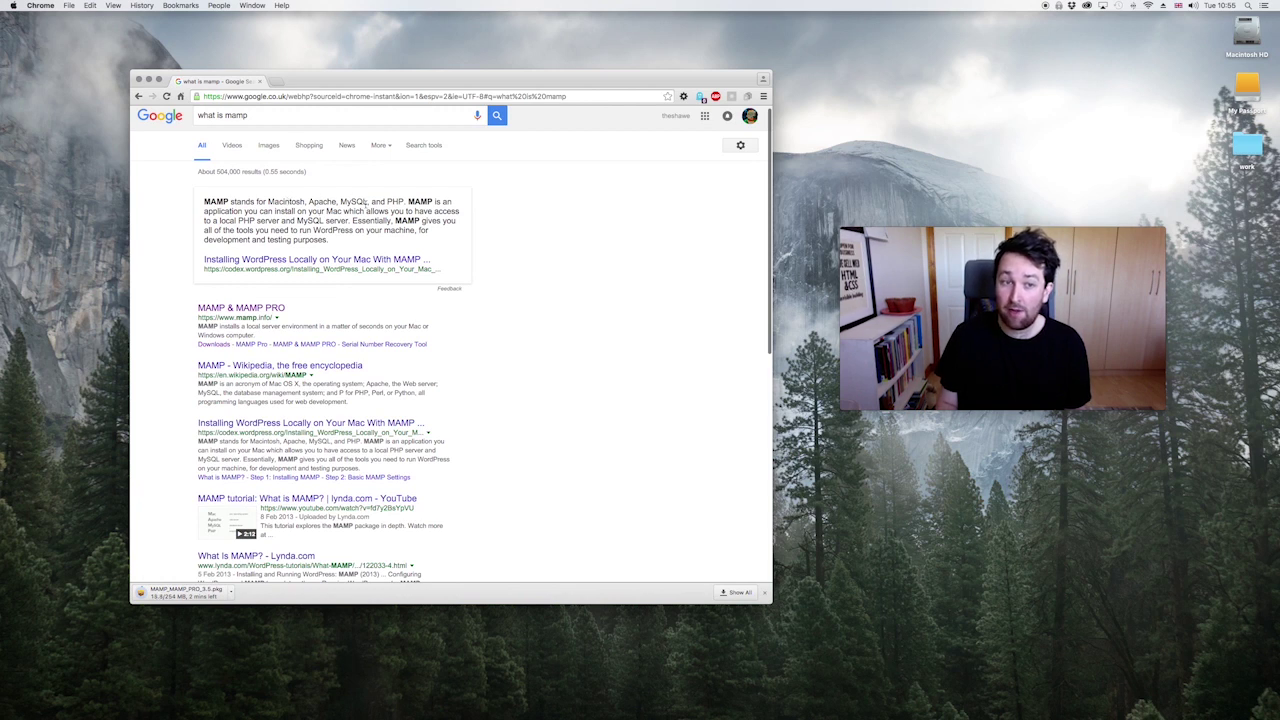
scroll(370, 205, down, 1)
scroll(419, 207, down, 1)
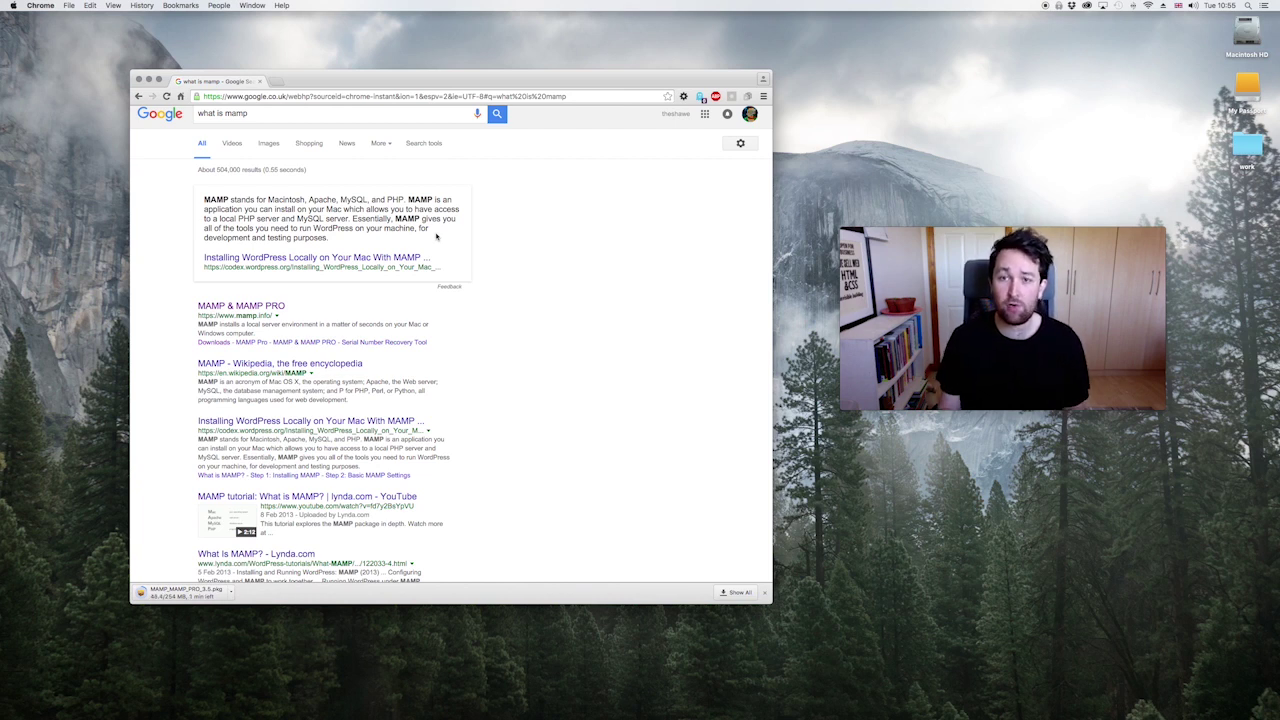
scroll(591, 307, up, 1)
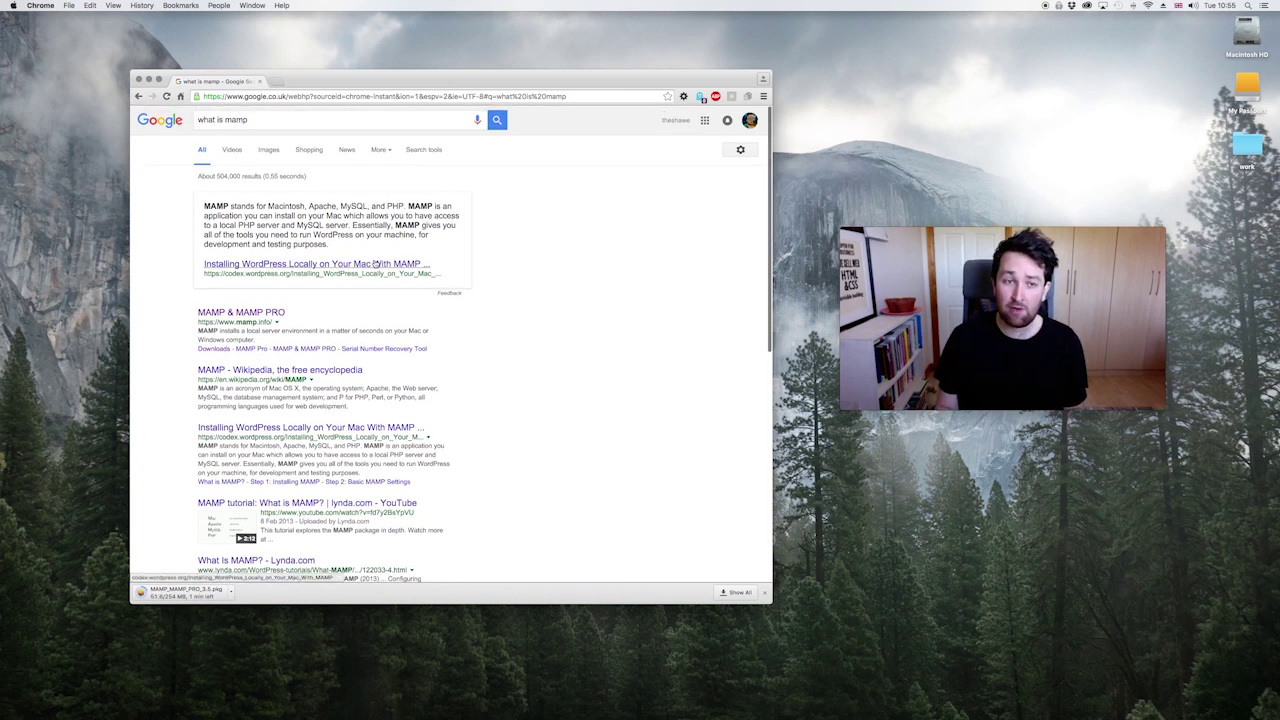
click(268, 80)
Step: Go to wordpress.org and start downloading the WordPress 4.4.2 zip
text(what)
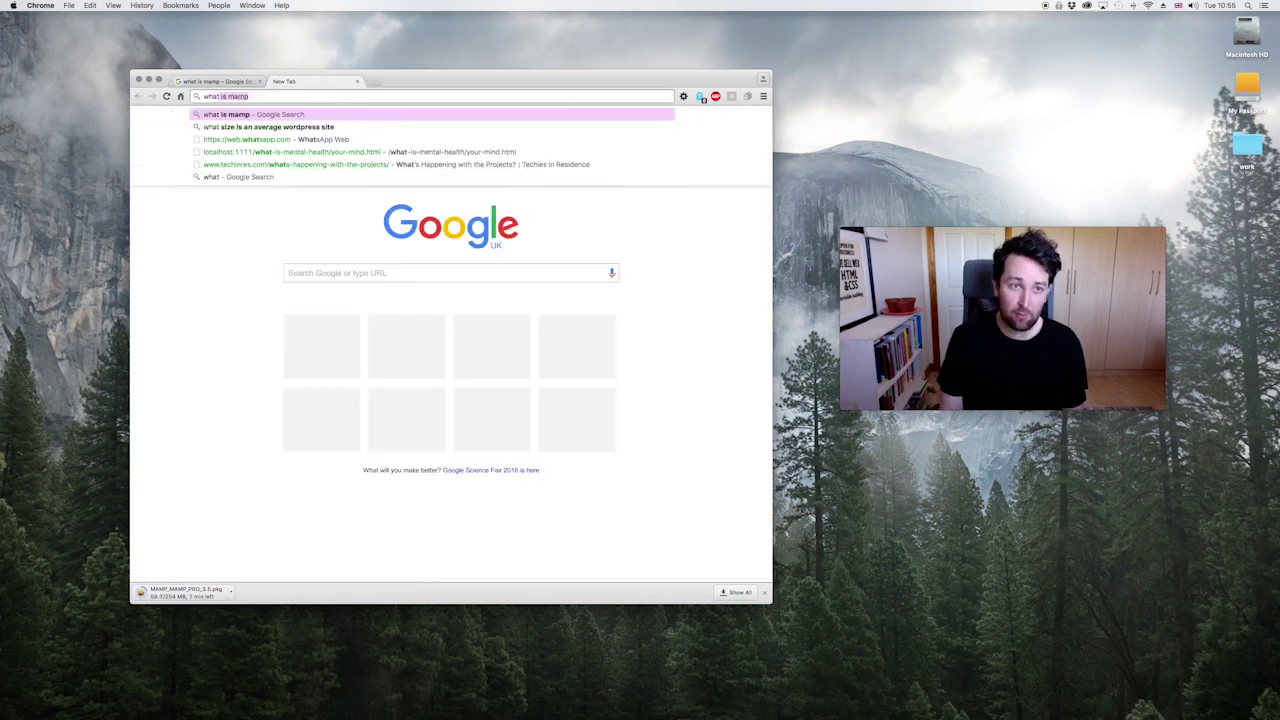
key(BackSpace)
key(BackSpace)
key(BackSpace)
key(BackSpace)
text(wordpress.org)
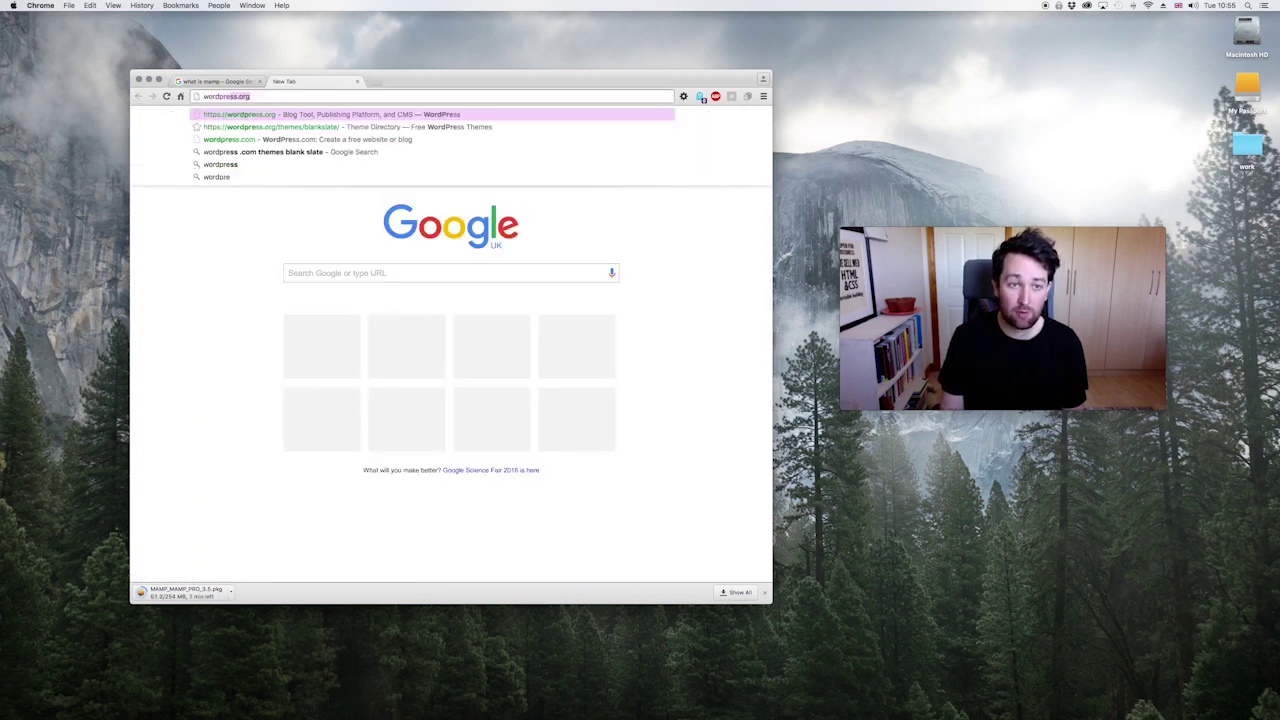
key(Return)
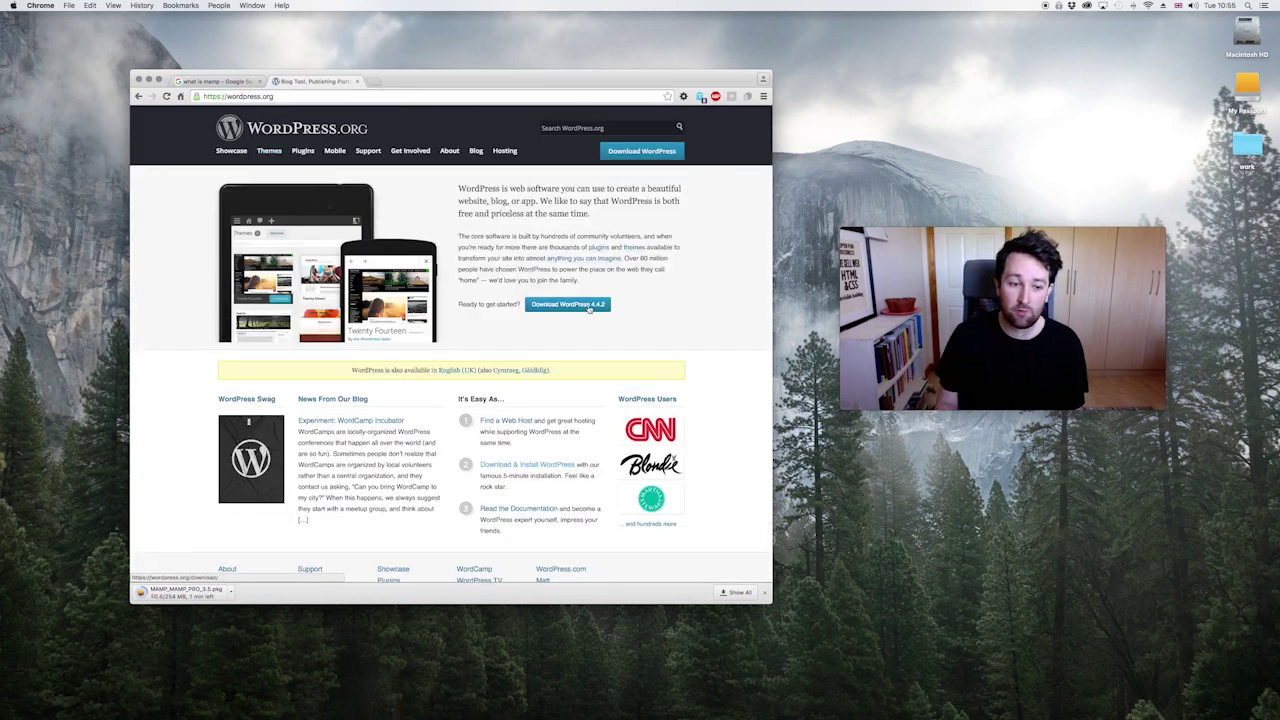
click(591, 305)
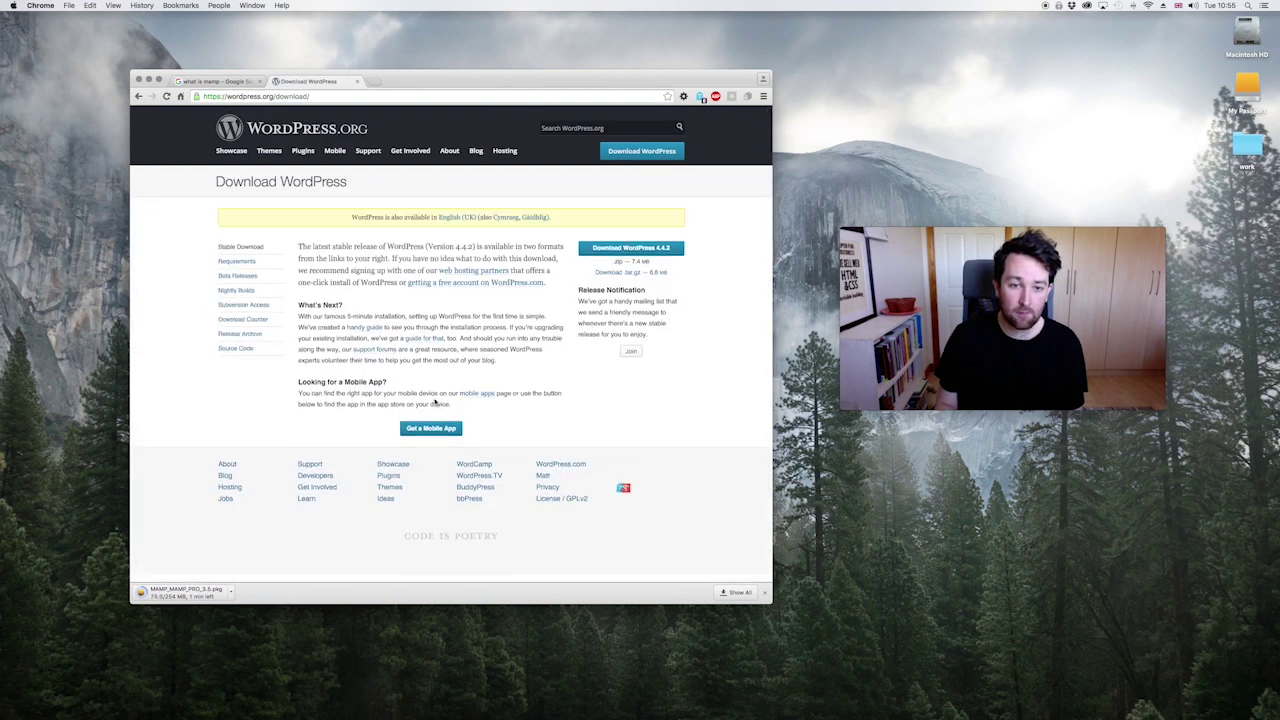
click(610, 253)
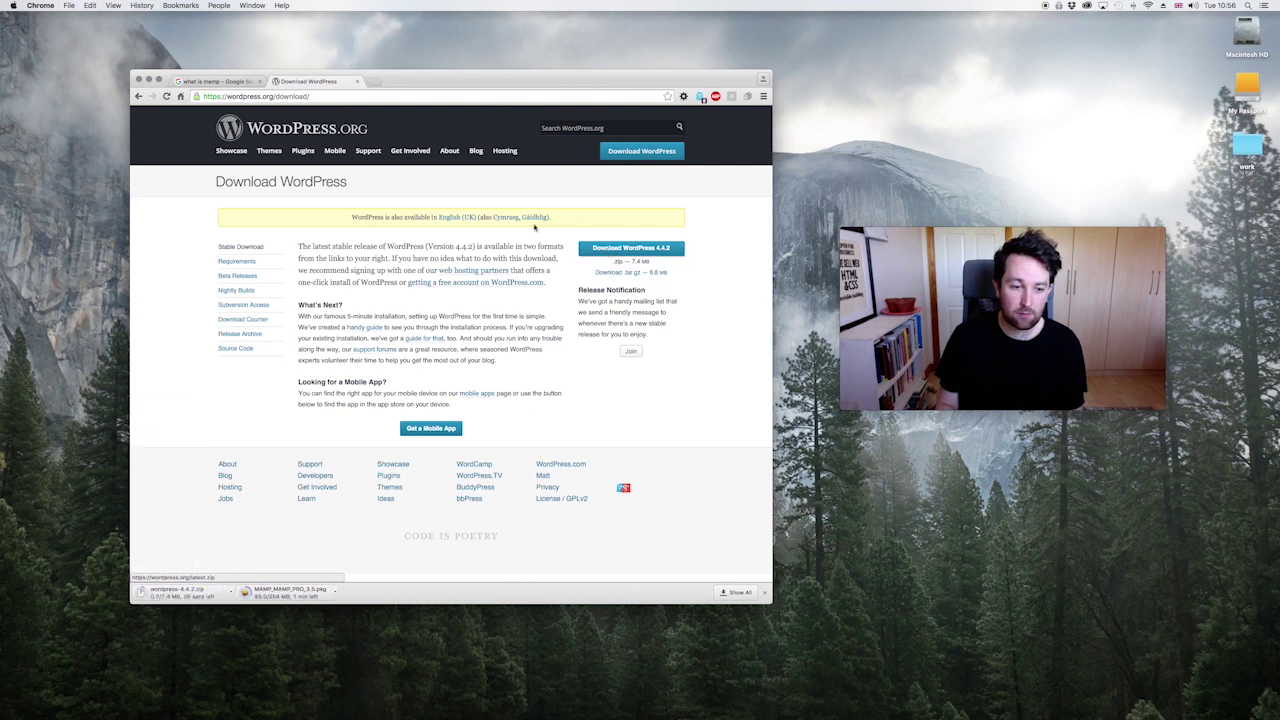
Step: Create a new folder on the desktop named _wordpress
click(946, 111)
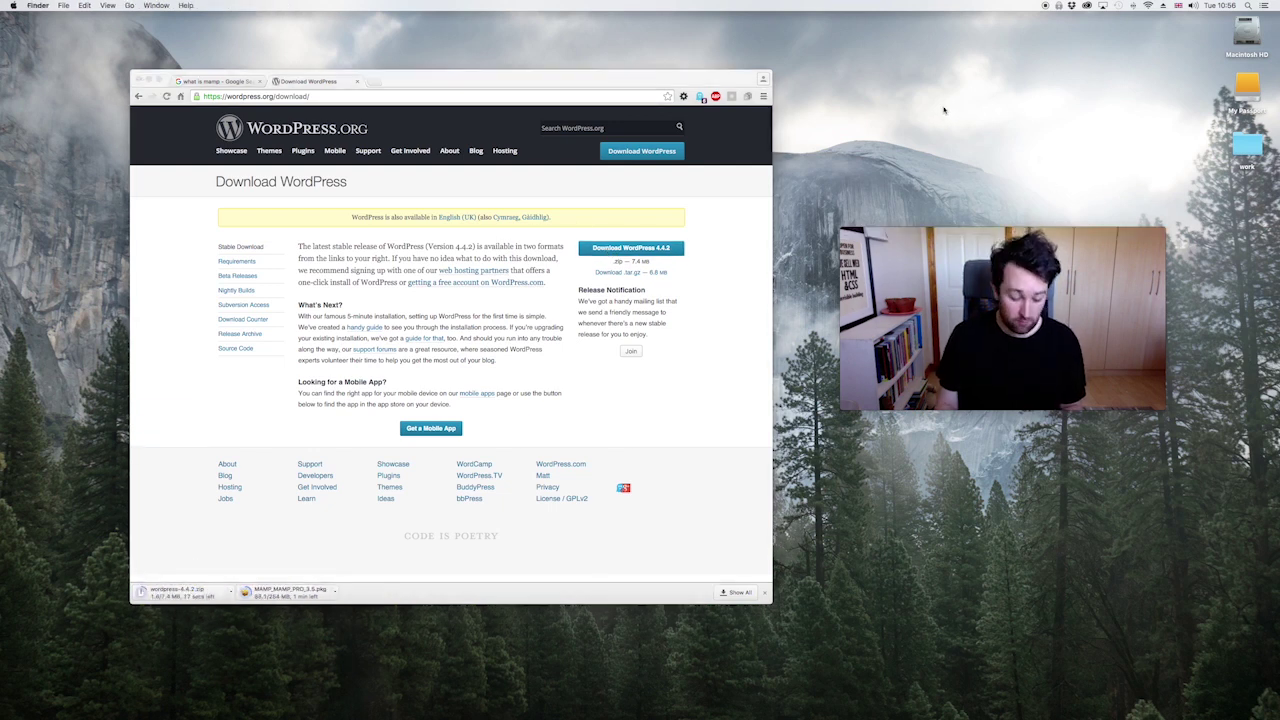
right_click(944, 111)
click(962, 114)
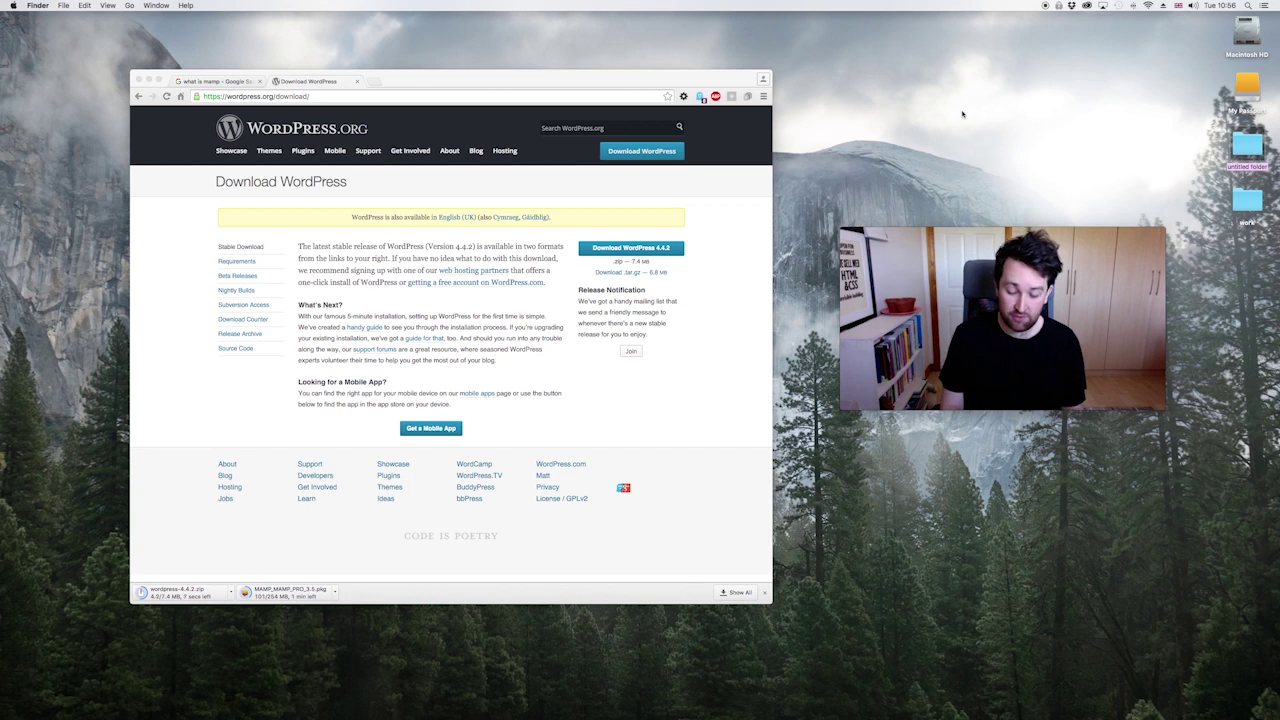
text(wordpress)
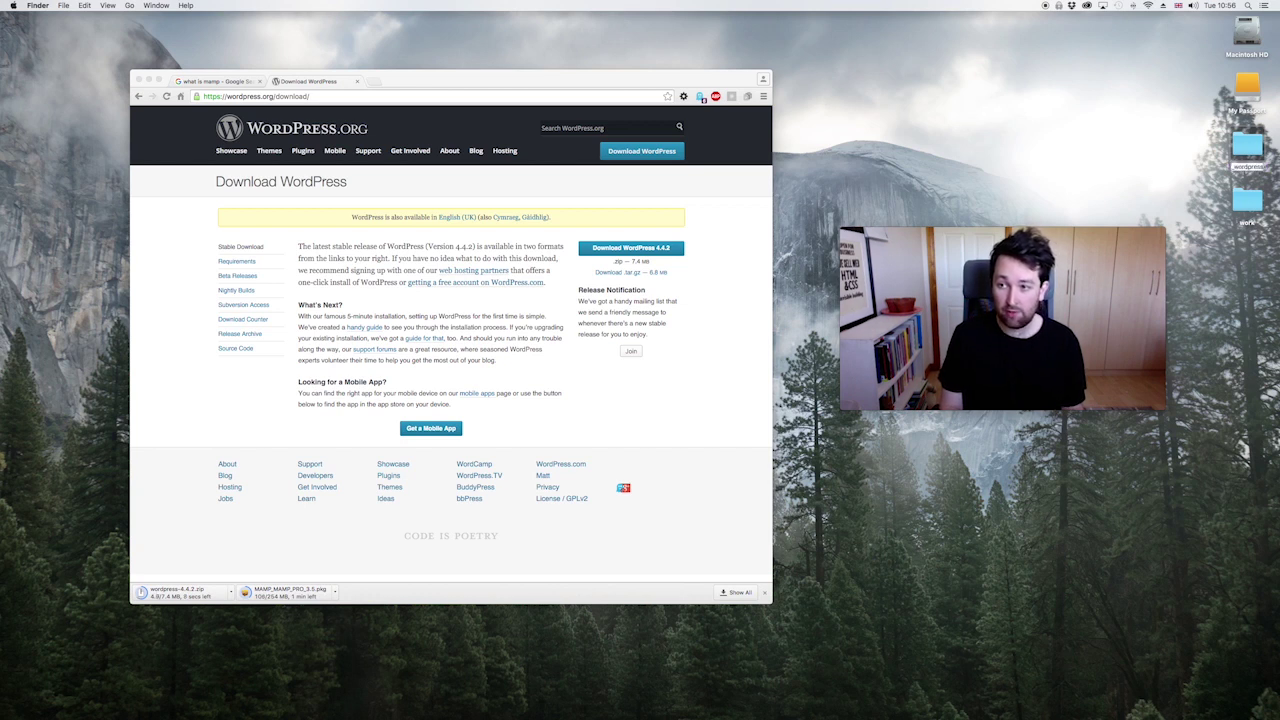
key(Return)
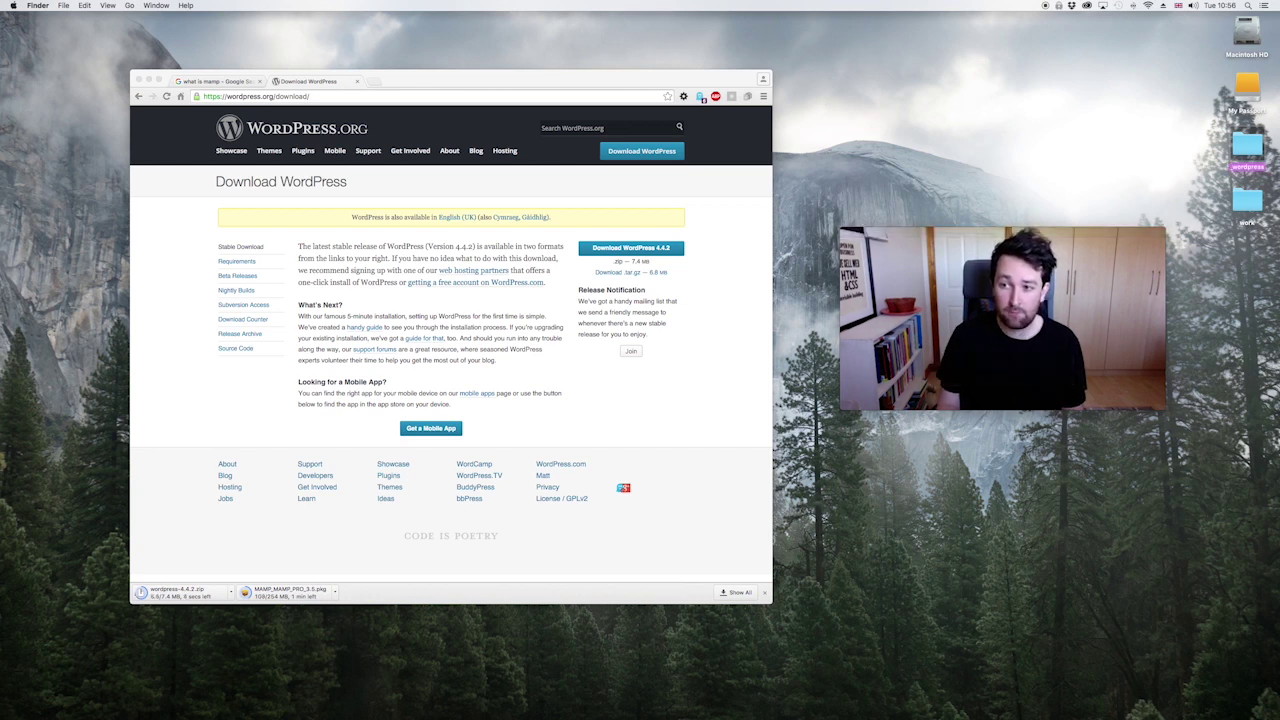
Step: Move the _wordpress folder into the home folder and pin it to Finder's Favorites
double_click(1247, 146)
drag(738, 141, 593, 130)
scroll(410, 255, down, 5)
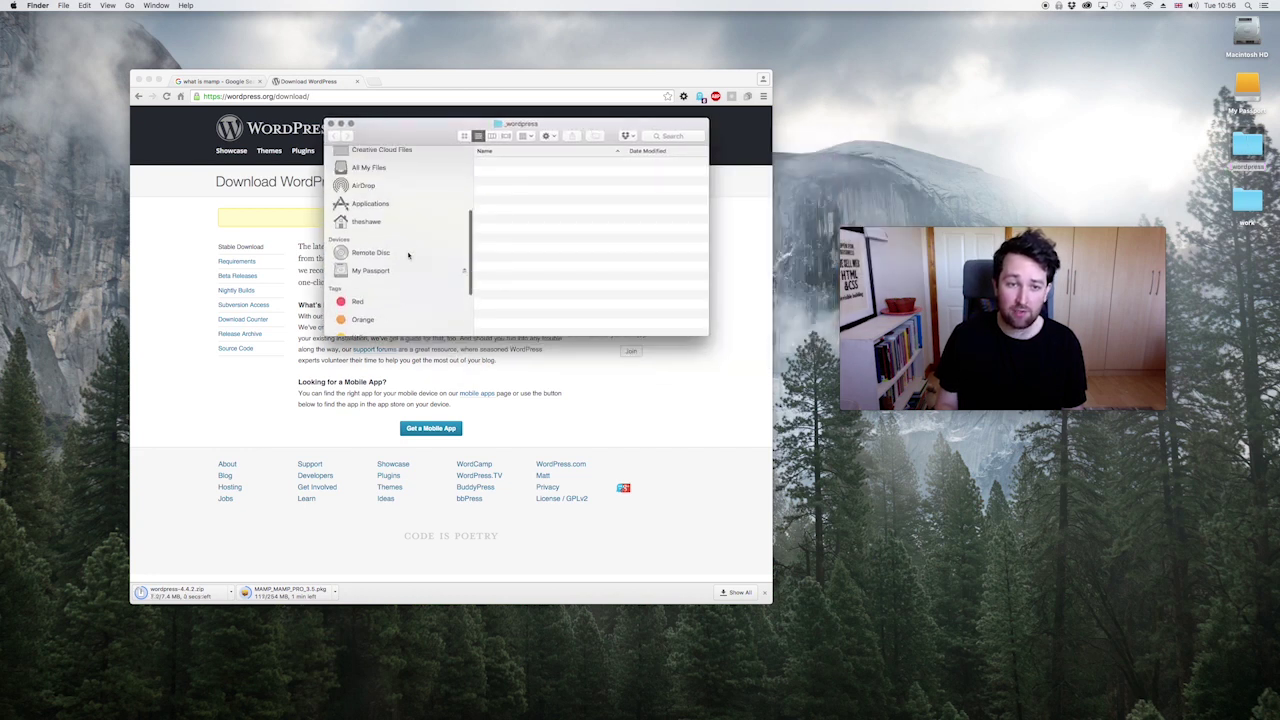
click(366, 198)
click(822, 186)
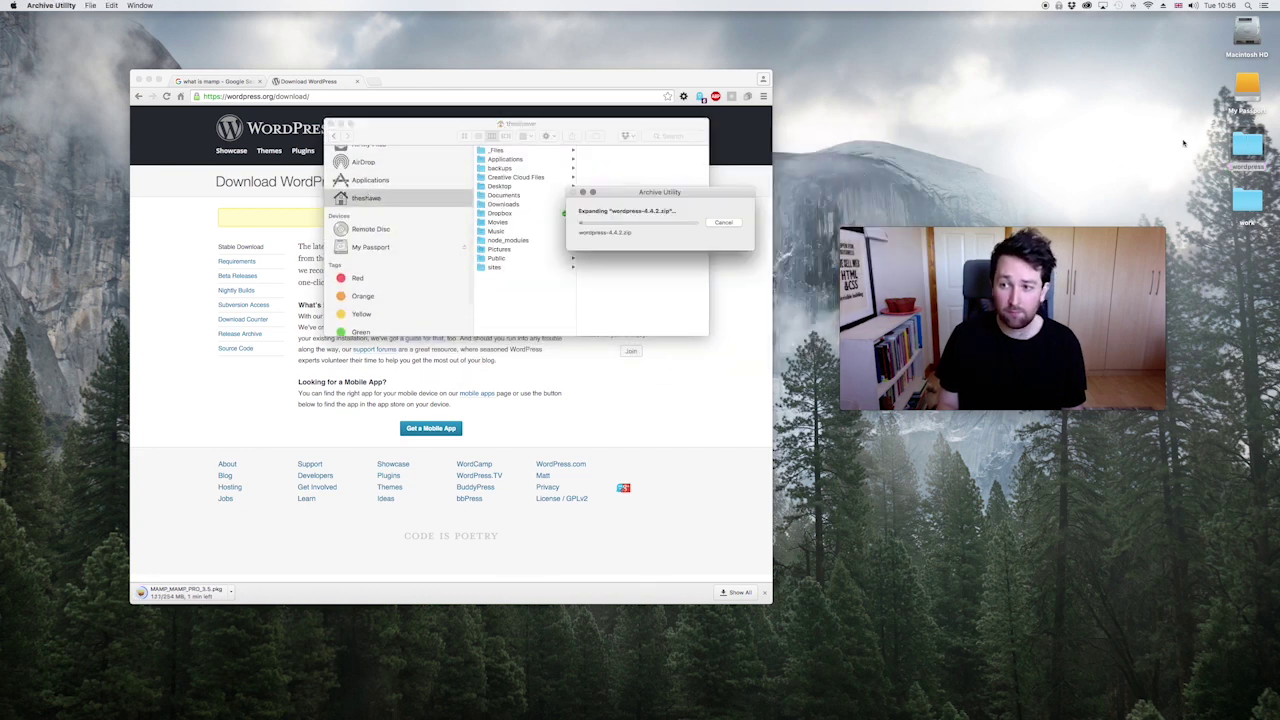
drag(1240, 150, 515, 300)
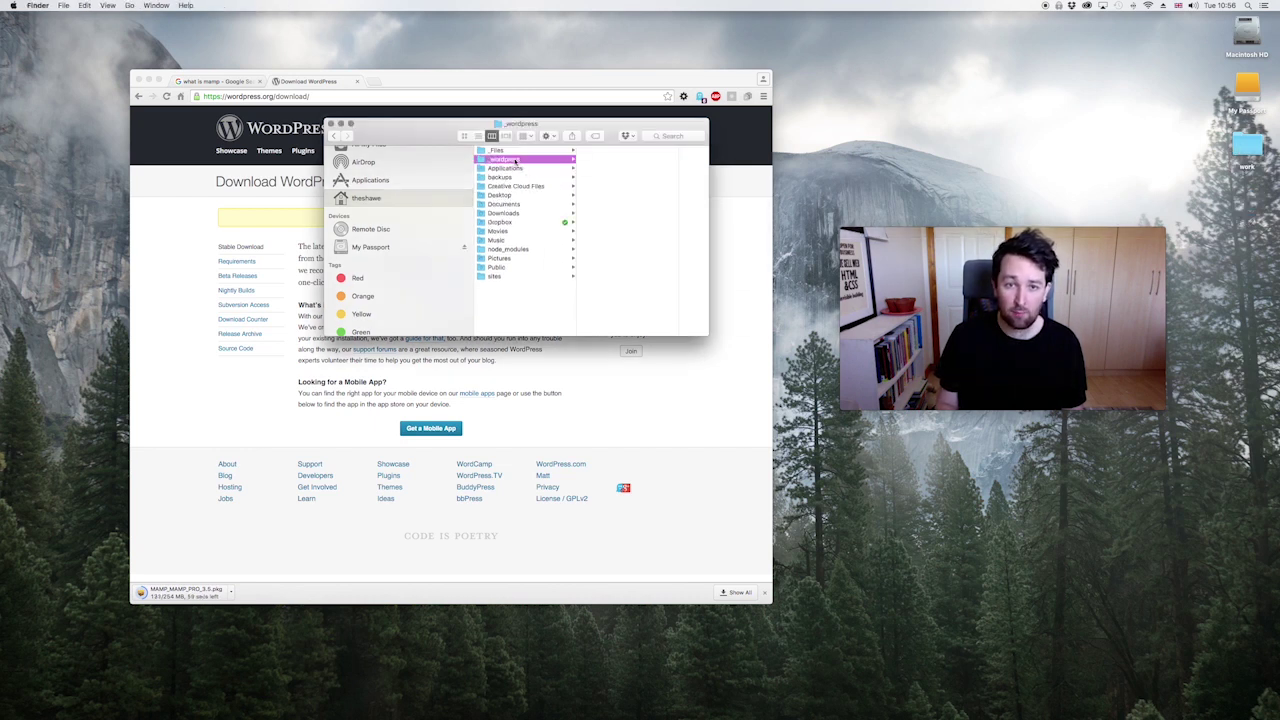
scroll(394, 257, up, 5)
drag(510, 170, 390, 197)
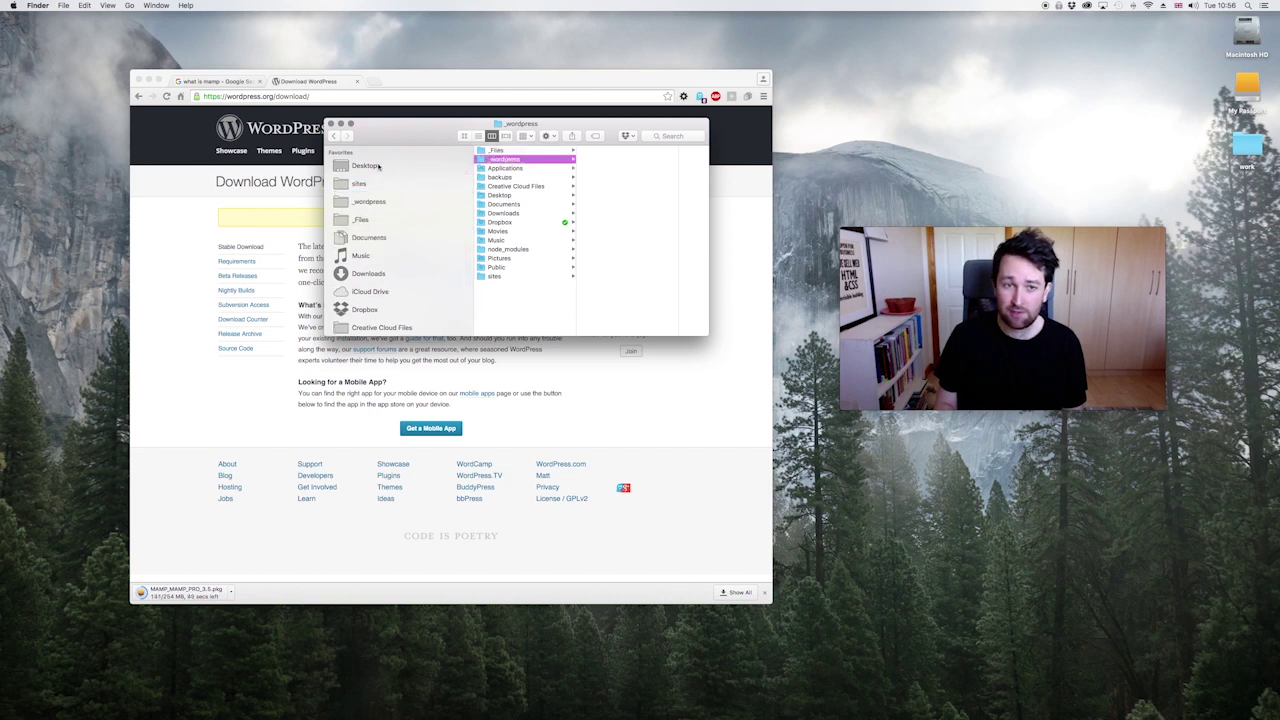
click(330, 123)
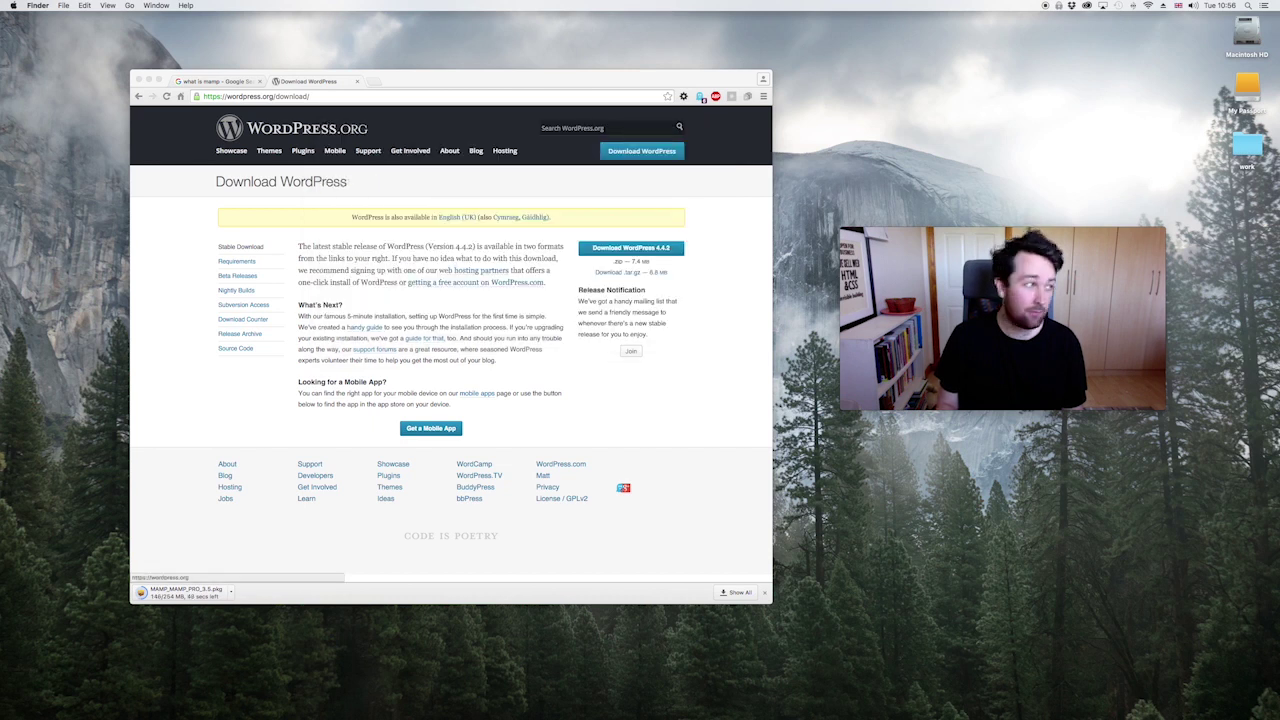
Step: Open a new Finder window at the lower right showing the empty _wordpress folder
key(super+n)
drag(277, 224, 912, 457)
click(612, 259)
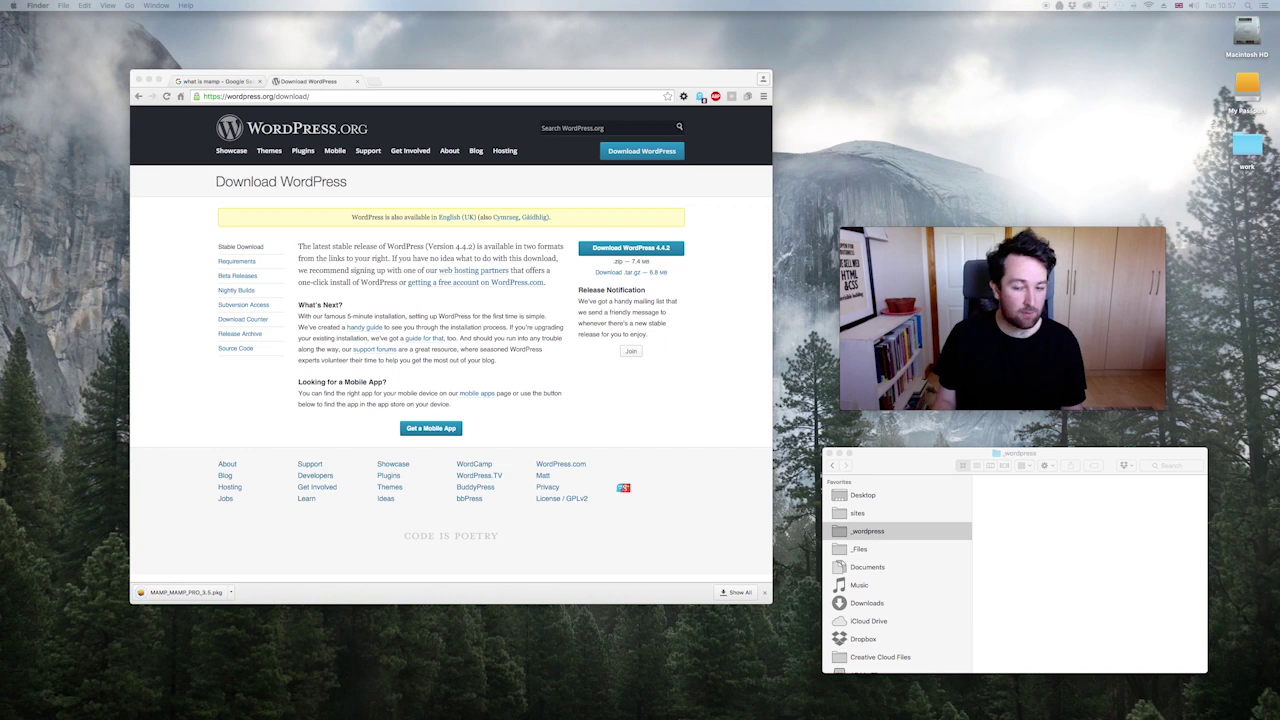
Step: Move the wordpress folder and wordpress-4.4.2.zip from Downloads into _wordpress
scroll(884, 587, down, 1)
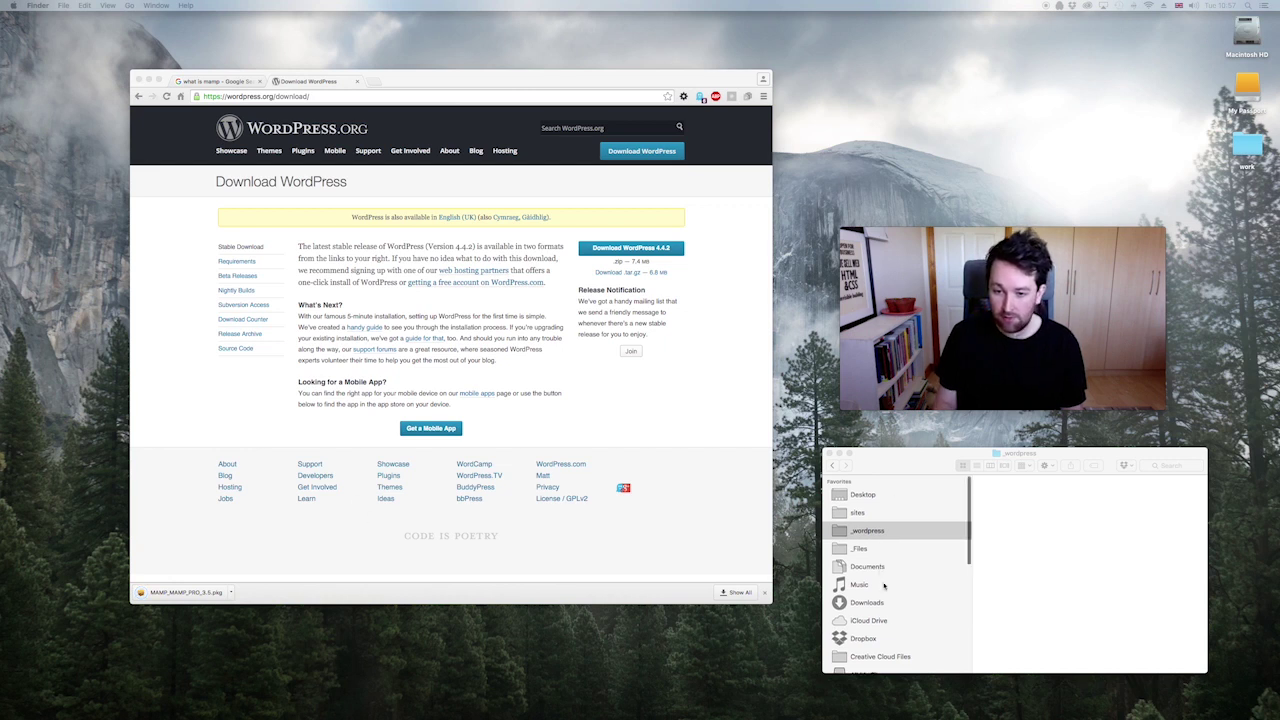
click(875, 602)
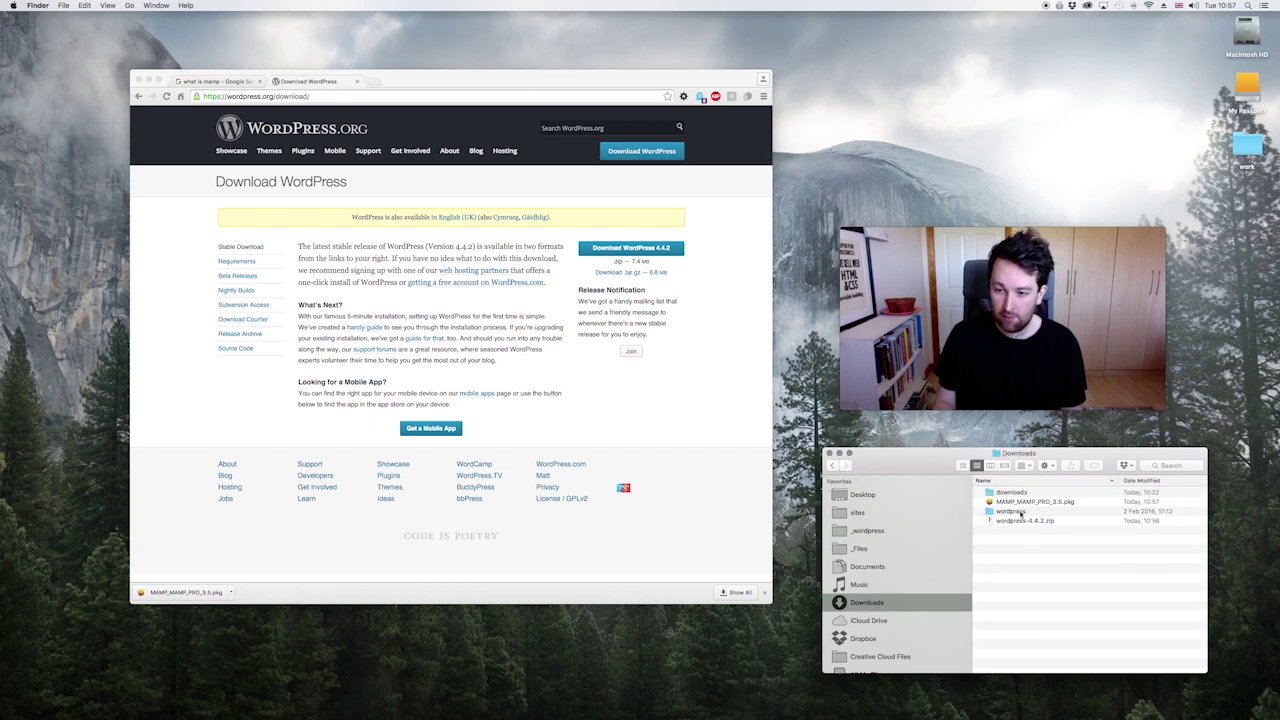
drag(1022, 537, 1018, 510)
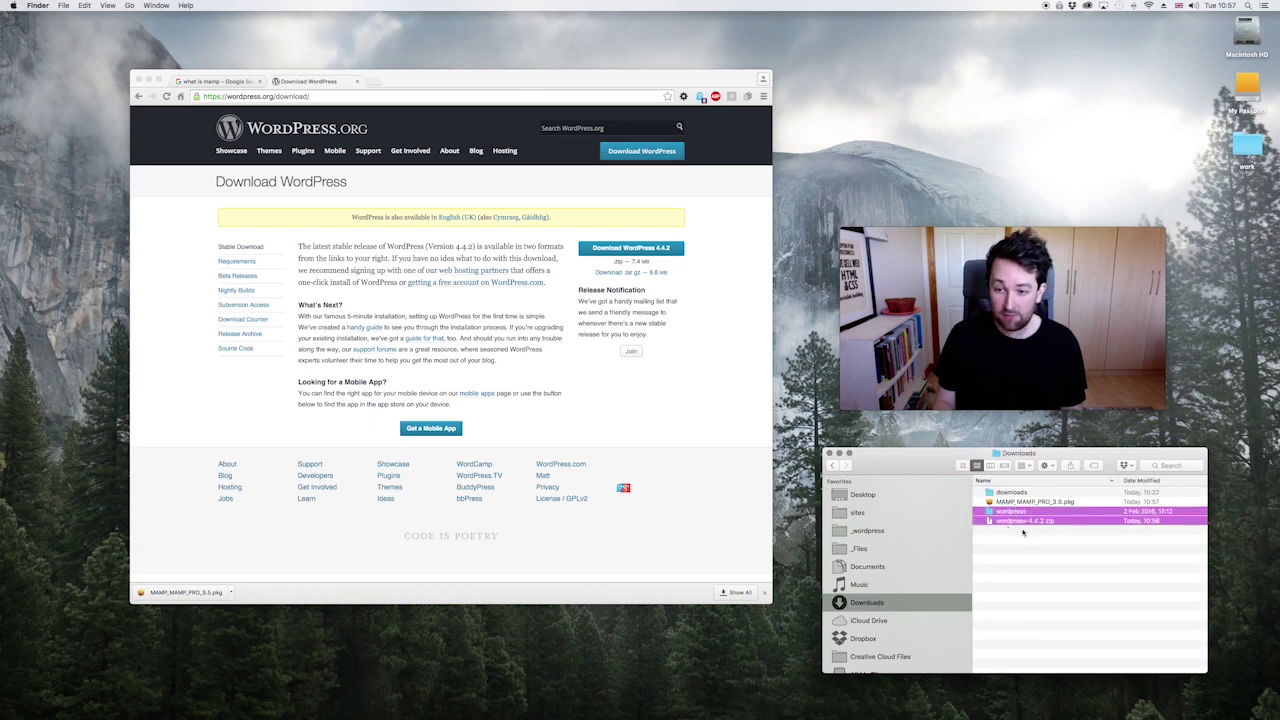
click(878, 537)
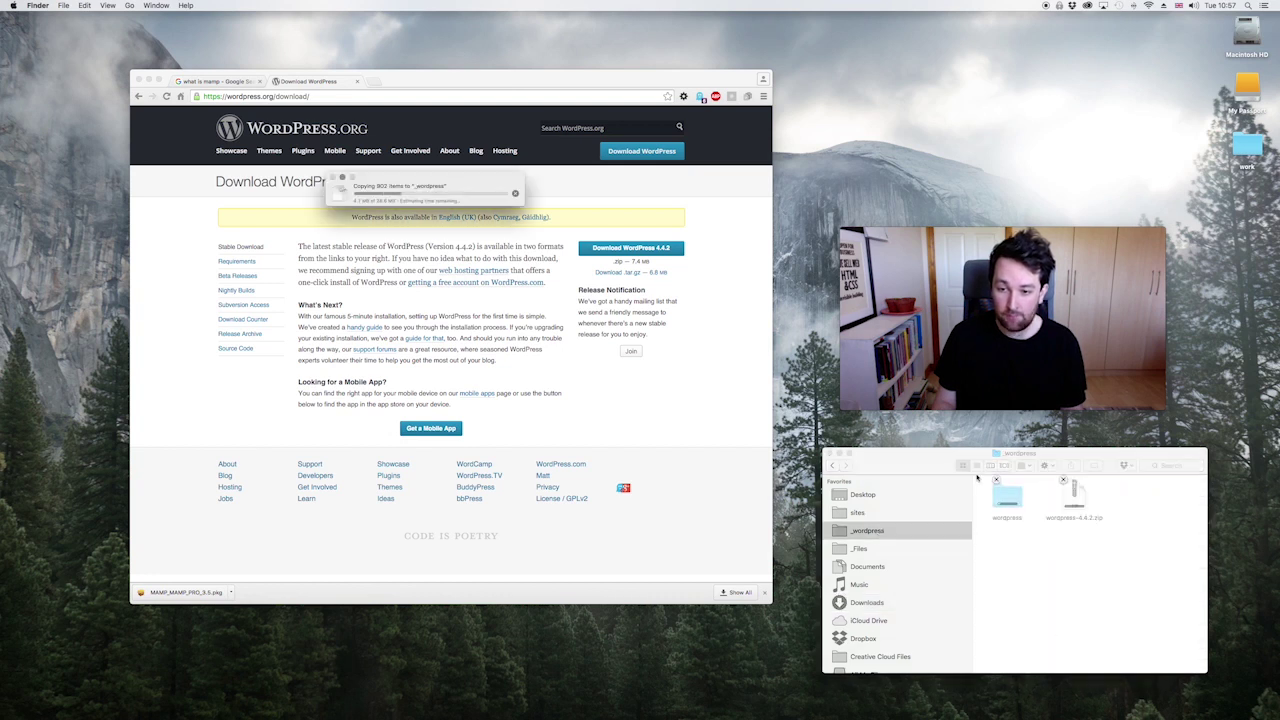
Step: In list view, rename the wordpress folder to the site's name, then select the zip
click(977, 466)
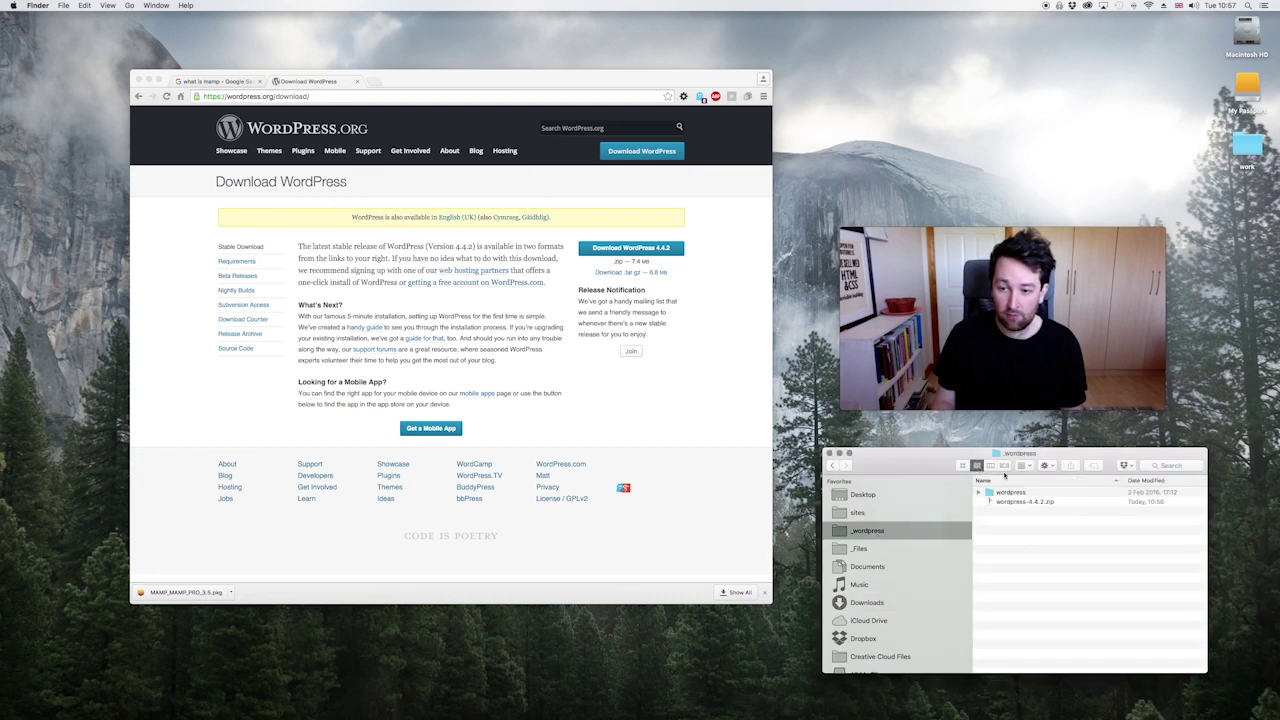
click(1010, 492)
key(Return)
text(theshaw)
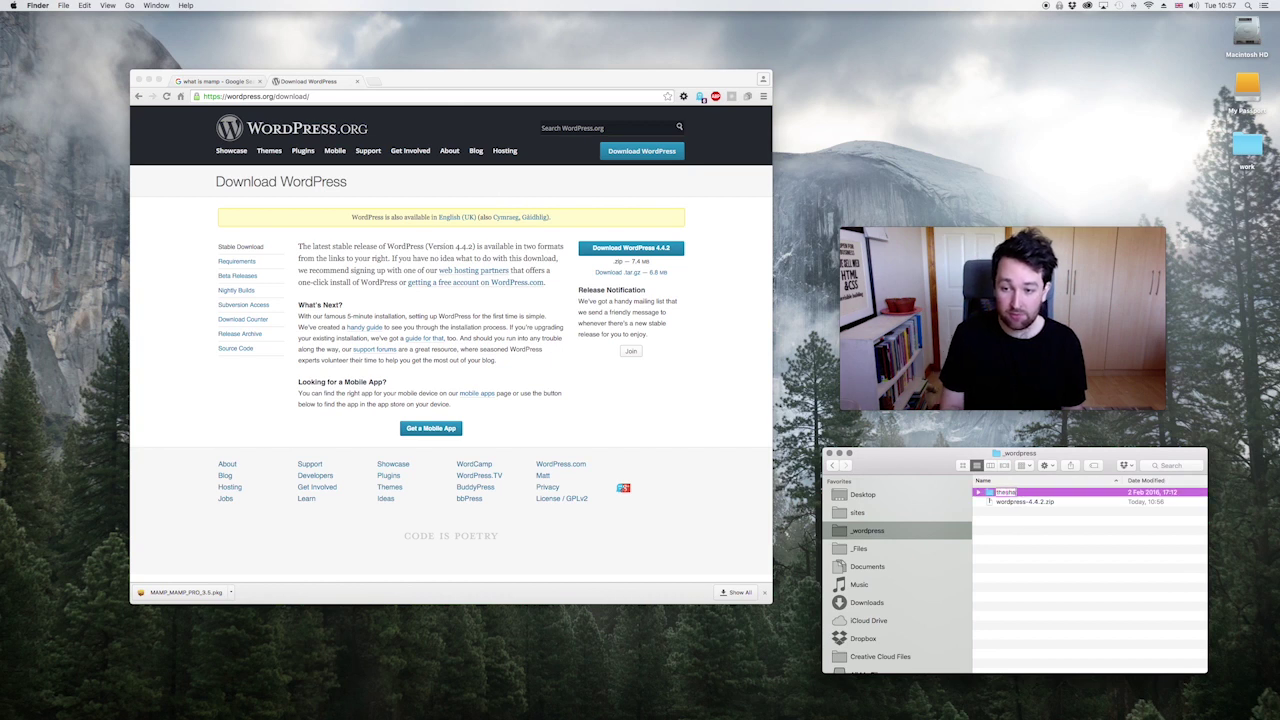
key(BackSpace)
key(BackSpace)
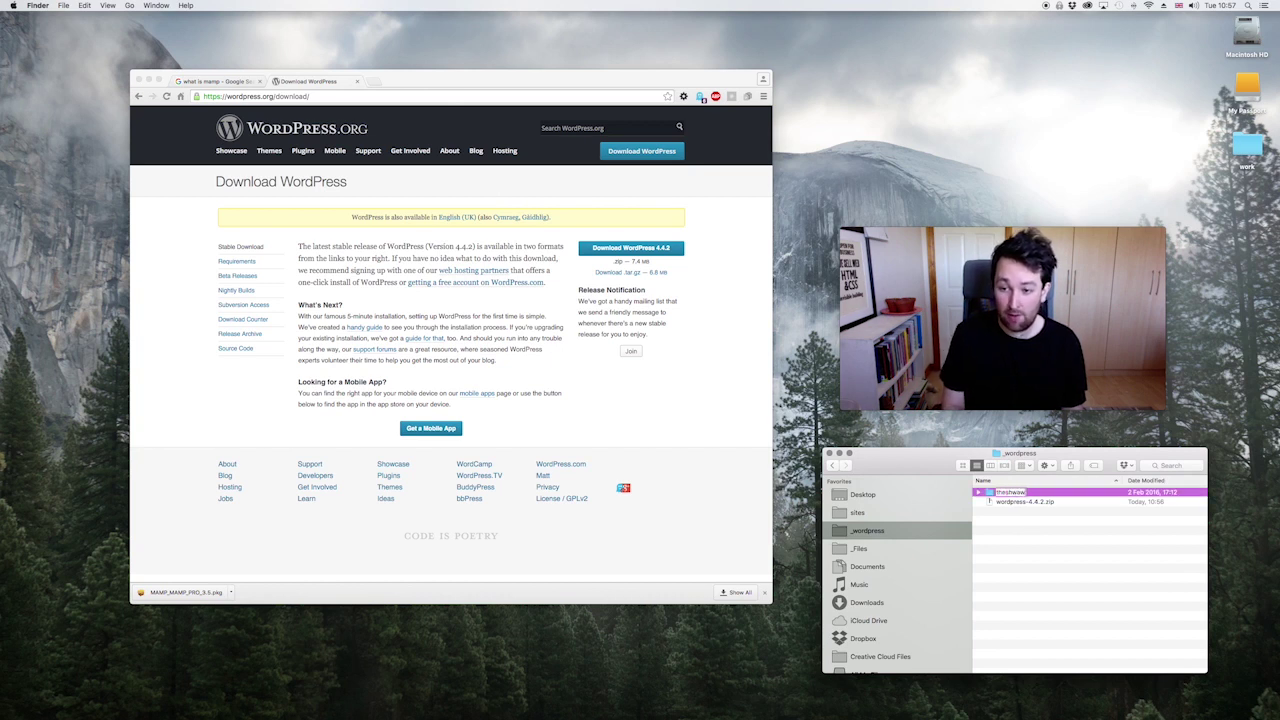
text(awe)
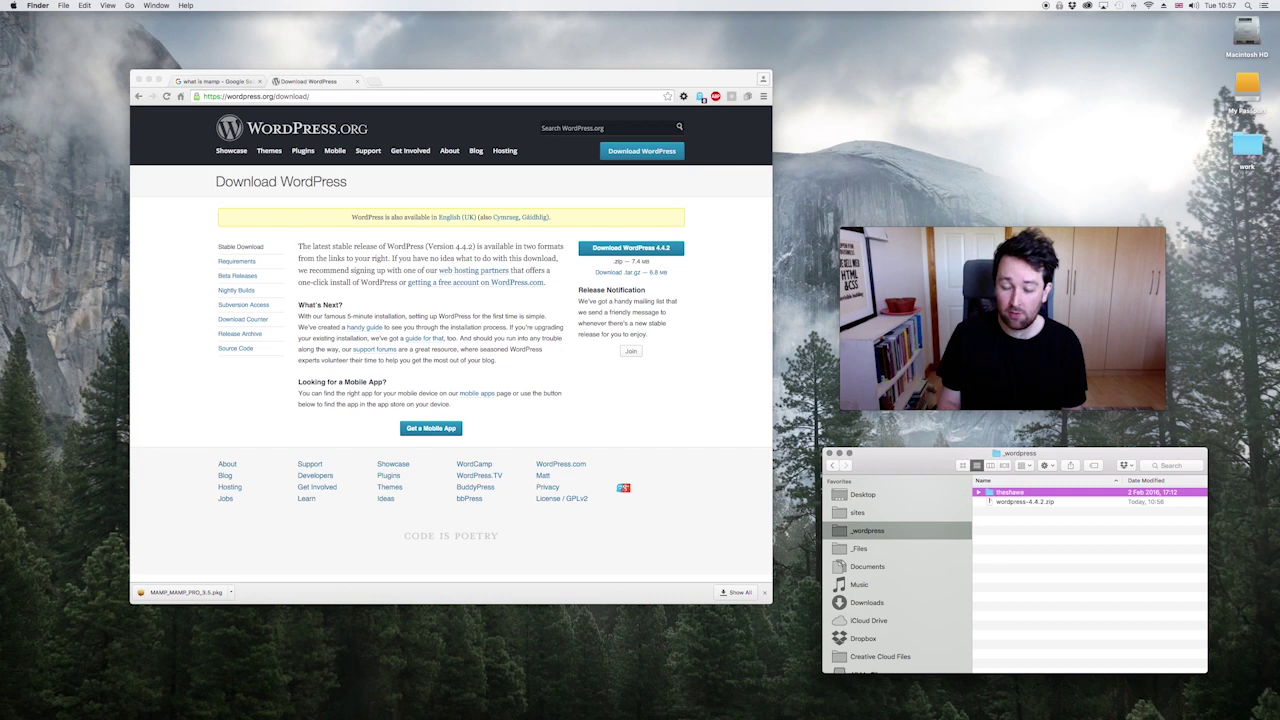
click(1011, 502)
click(1011, 502)
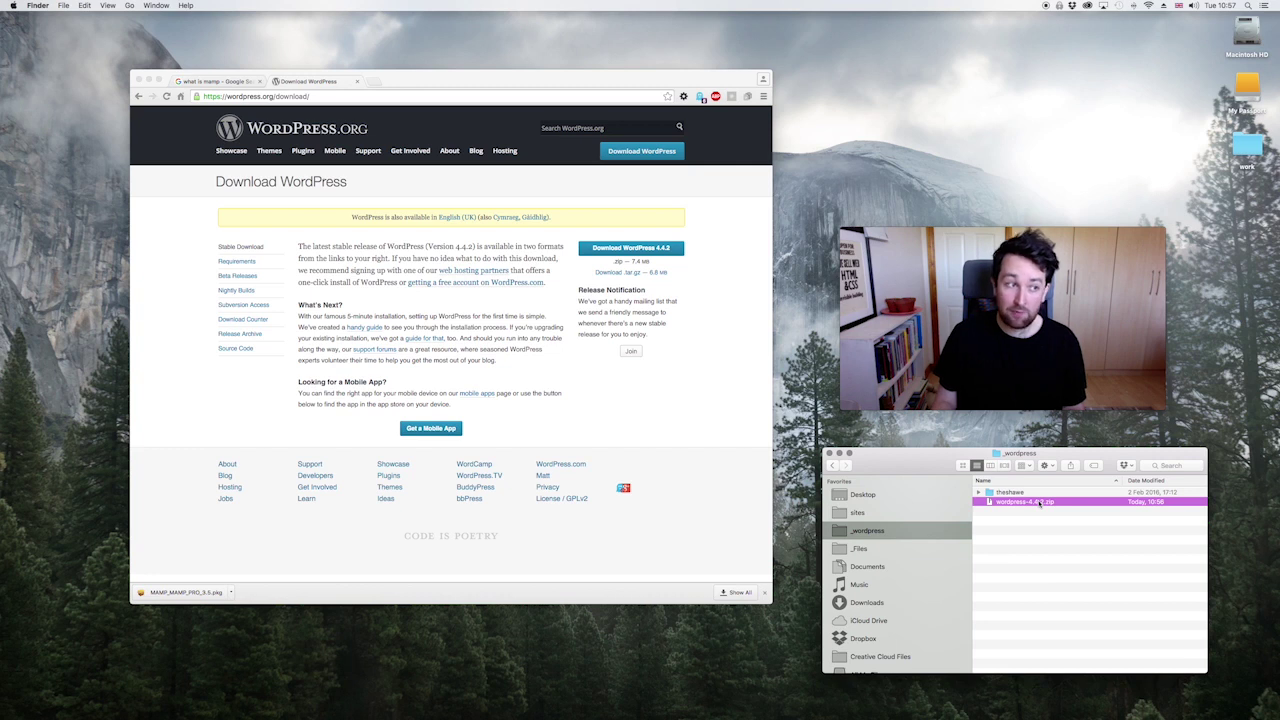
Step: Unzip wordpress-4.4.2.zip and rename the extracted folder to 'moose'
double_click(1040, 503)
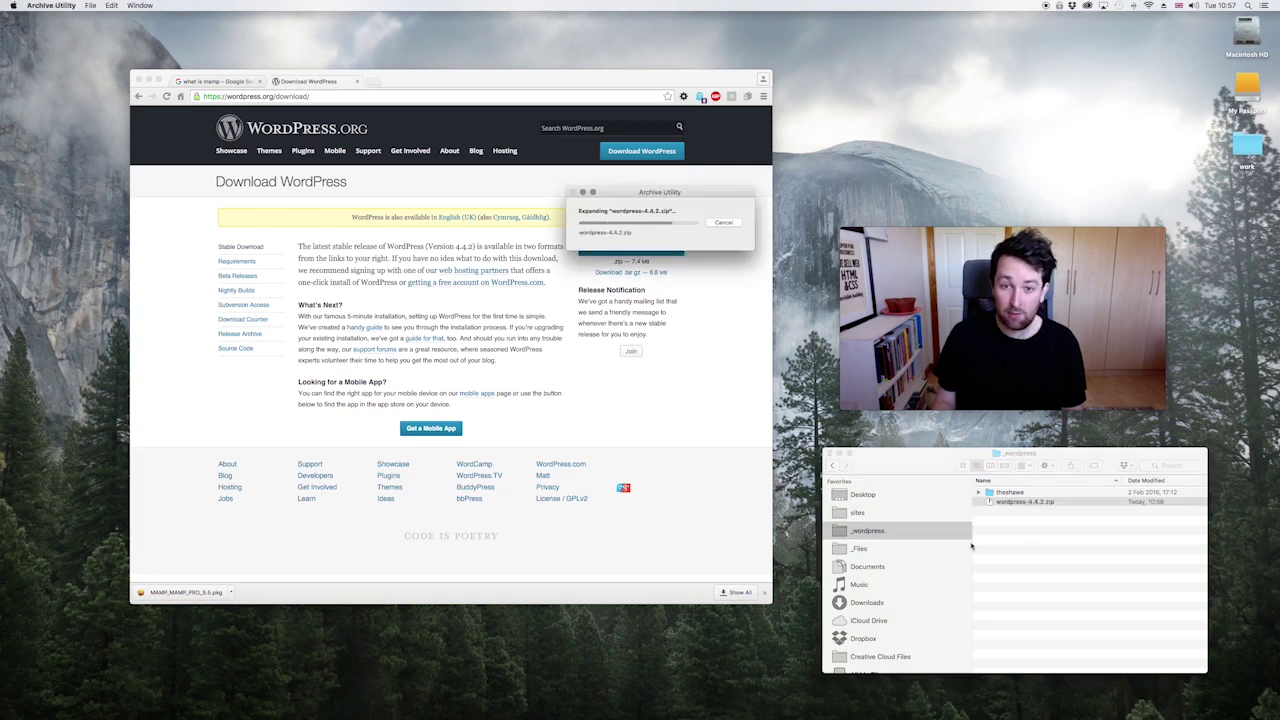
key(Up)
key(Return)
text(moo)
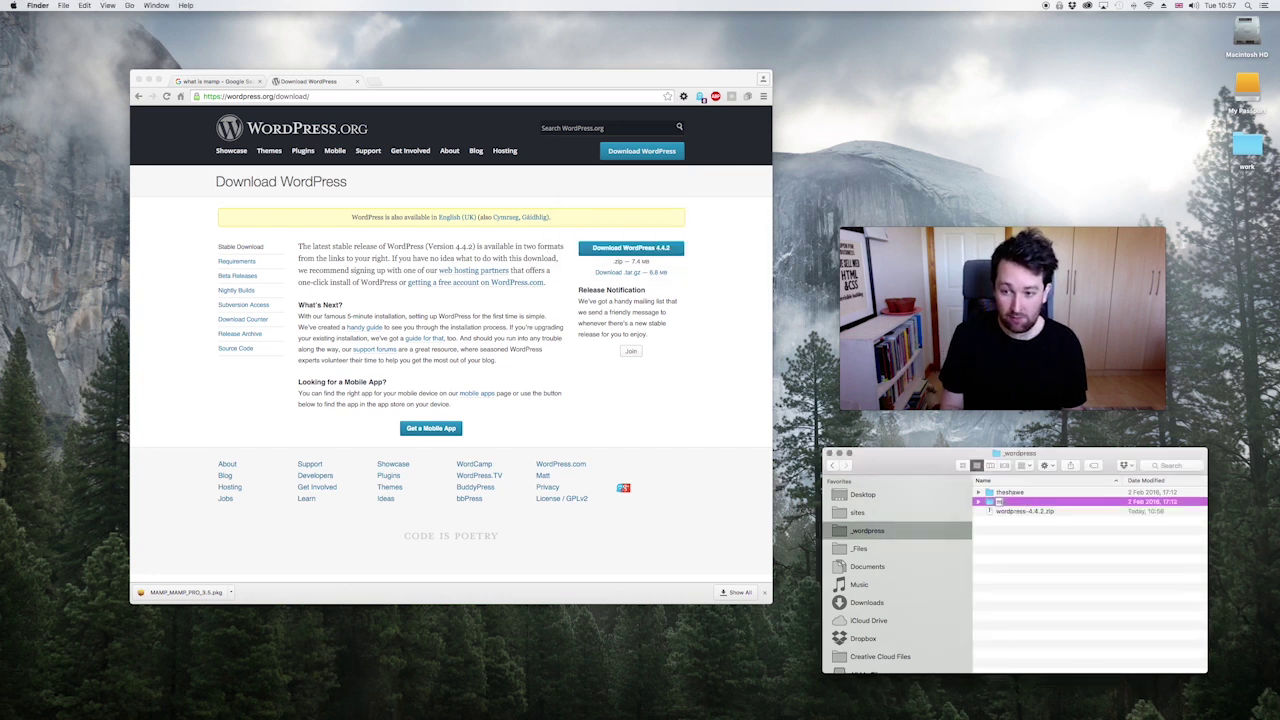
text(se)
key(Return)
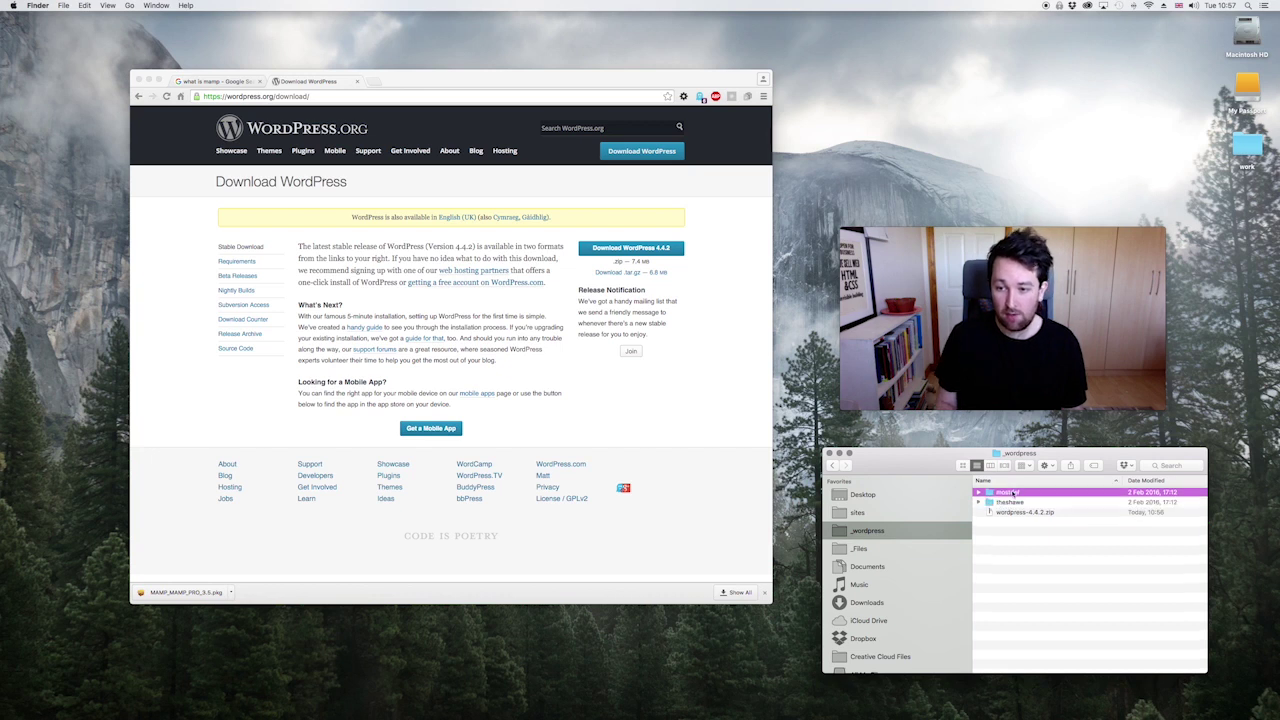
Step: Move the extra extracted folder to the Trash
click(876, 514)
click(870, 530)
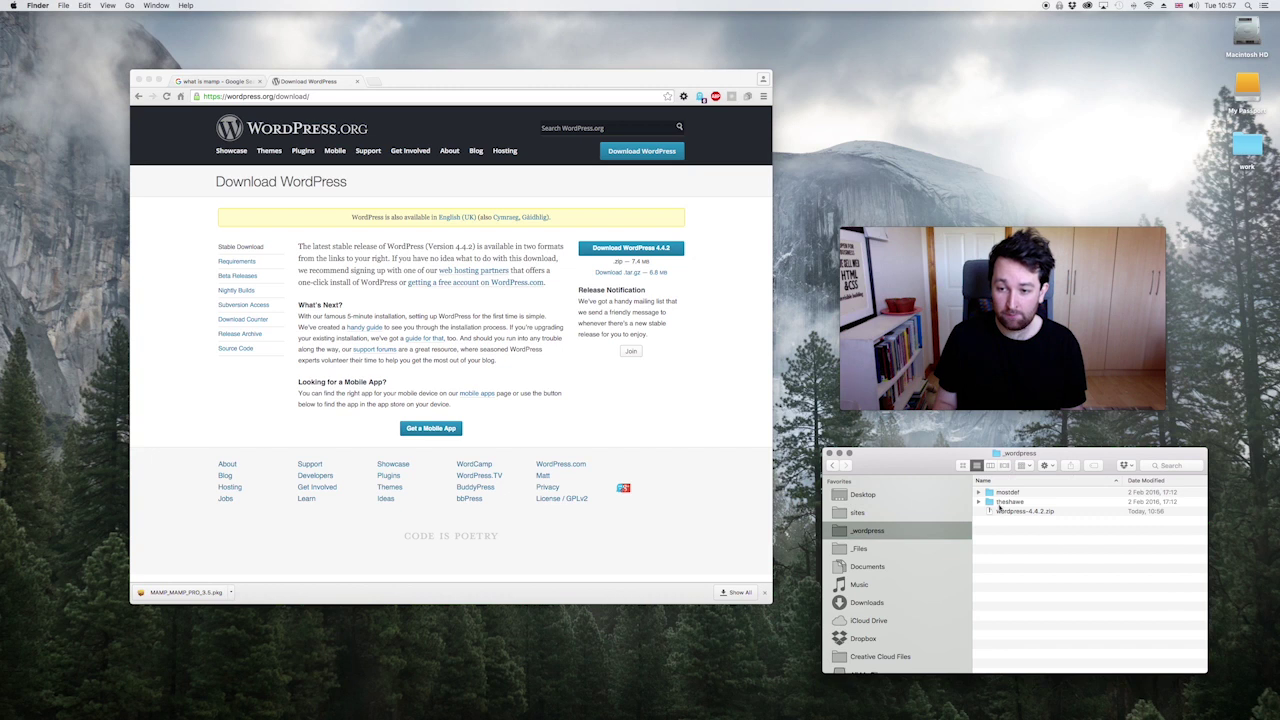
click(1000, 495)
right_click(1000, 495)
click(1056, 522)
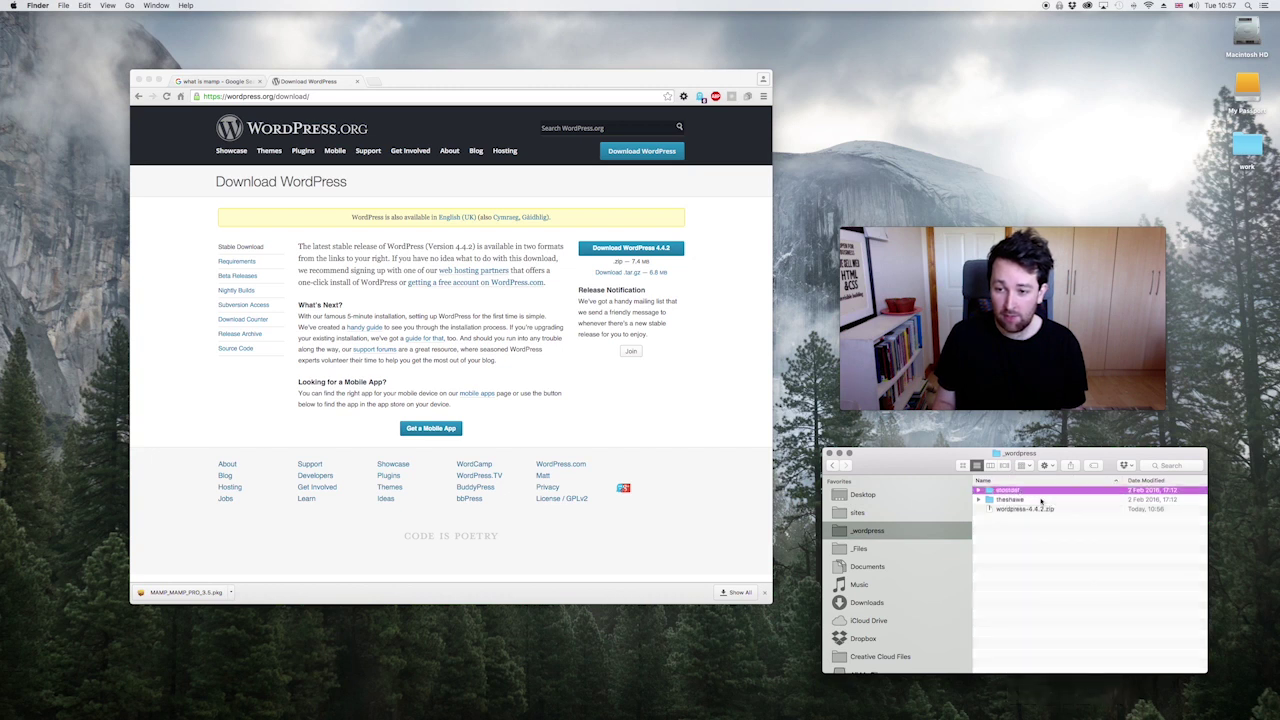
Step: Inspect the site folder's WordPress files and wp-content, then return and show Downloads
double_click(1012, 492)
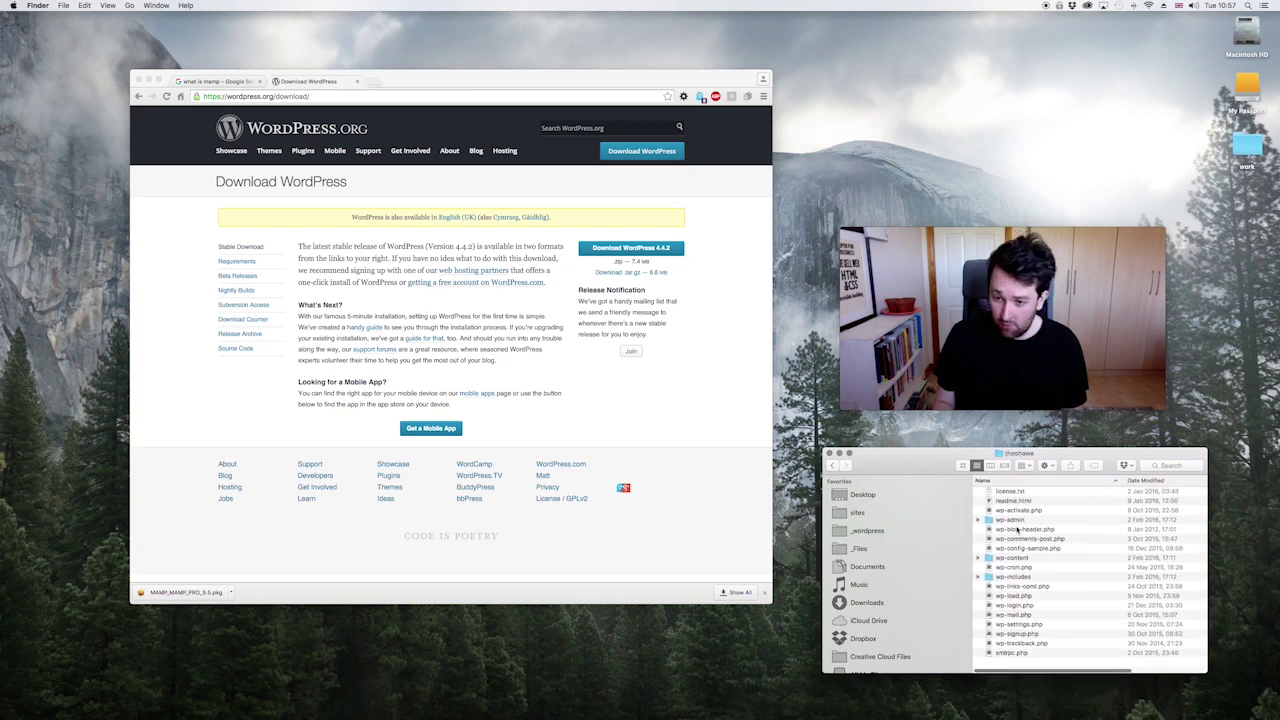
double_click(991, 569)
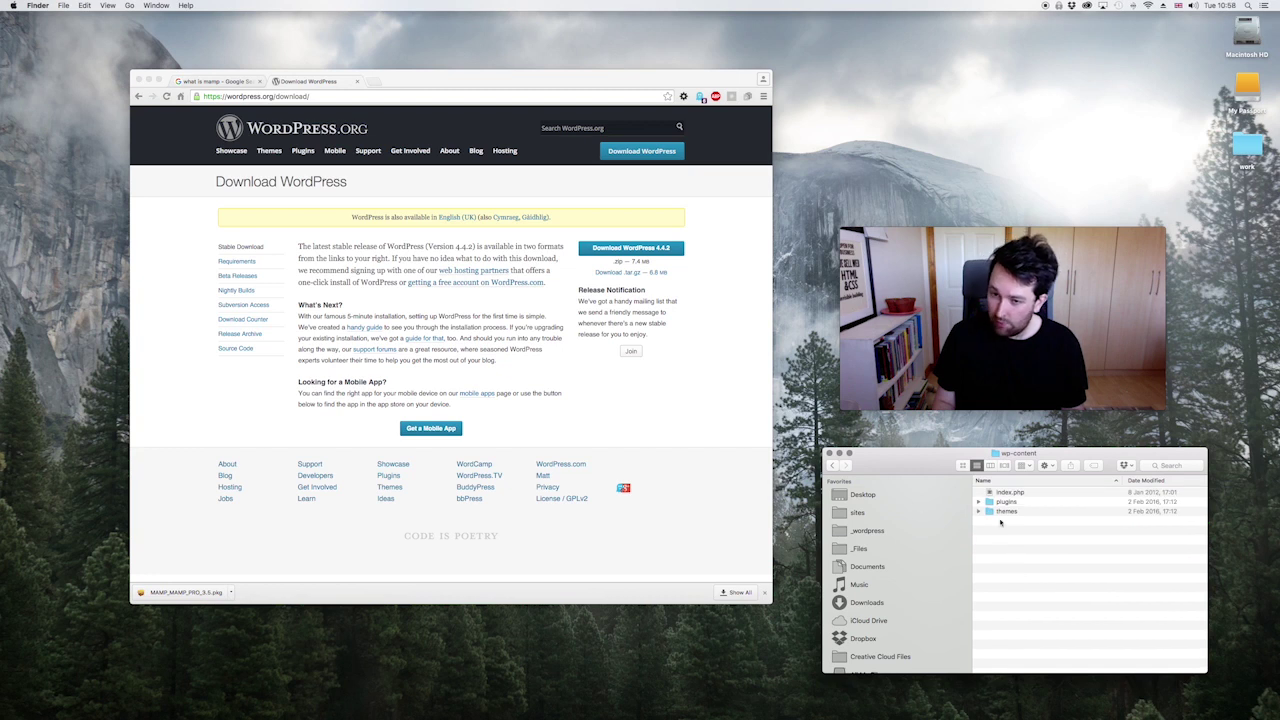
click(831, 465)
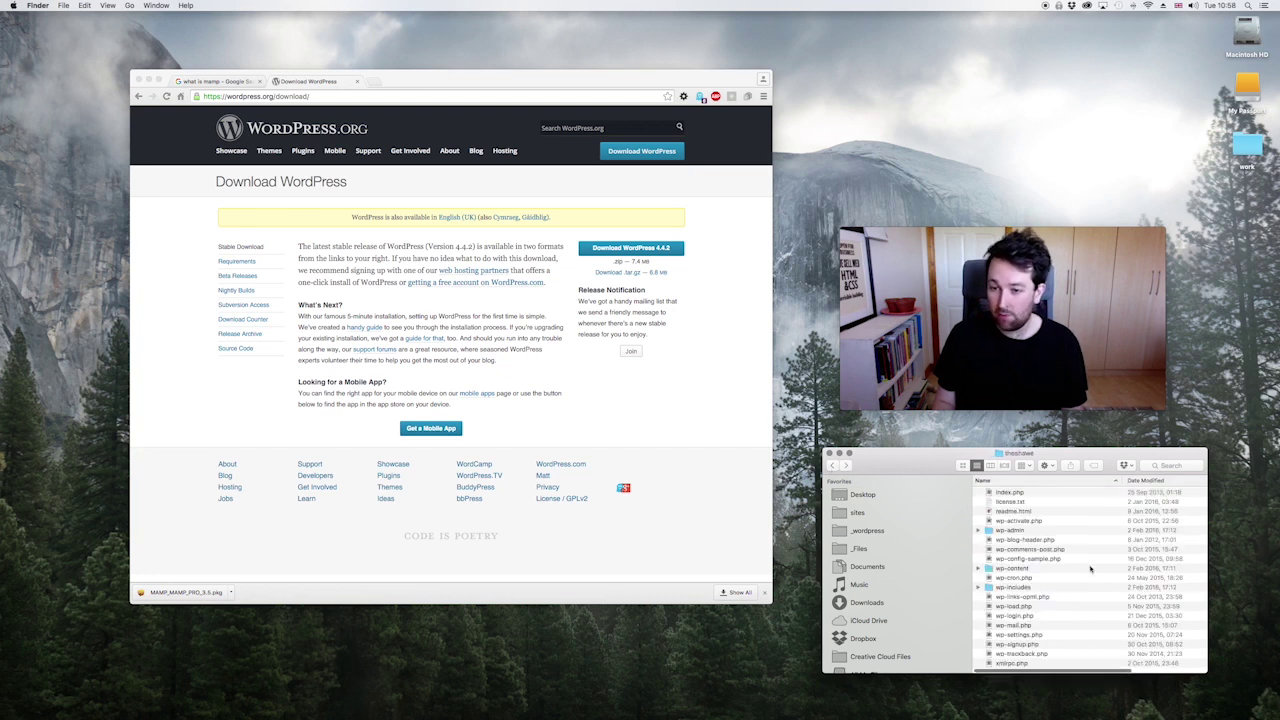
click(831, 465)
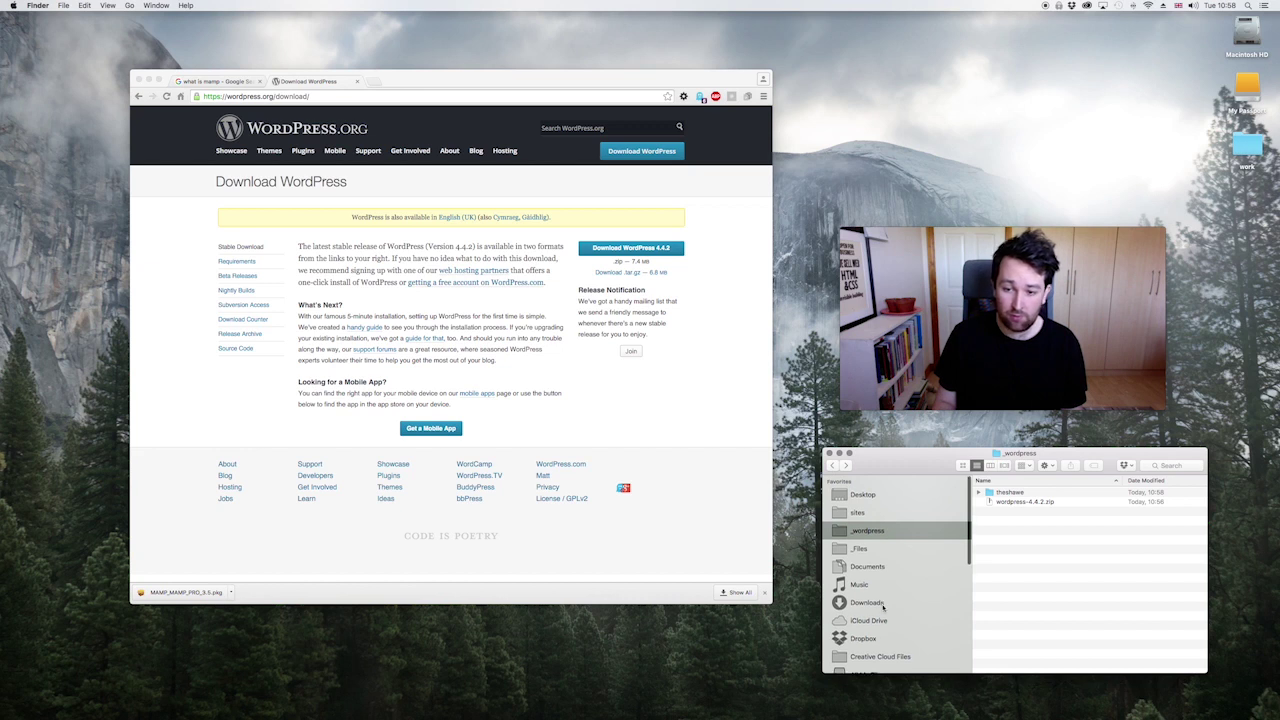
click(881, 605)
Step: Launch the MAMP_MAMP_PRO_3.5.pkg installer from Downloads and arrange its window
click(1043, 506)
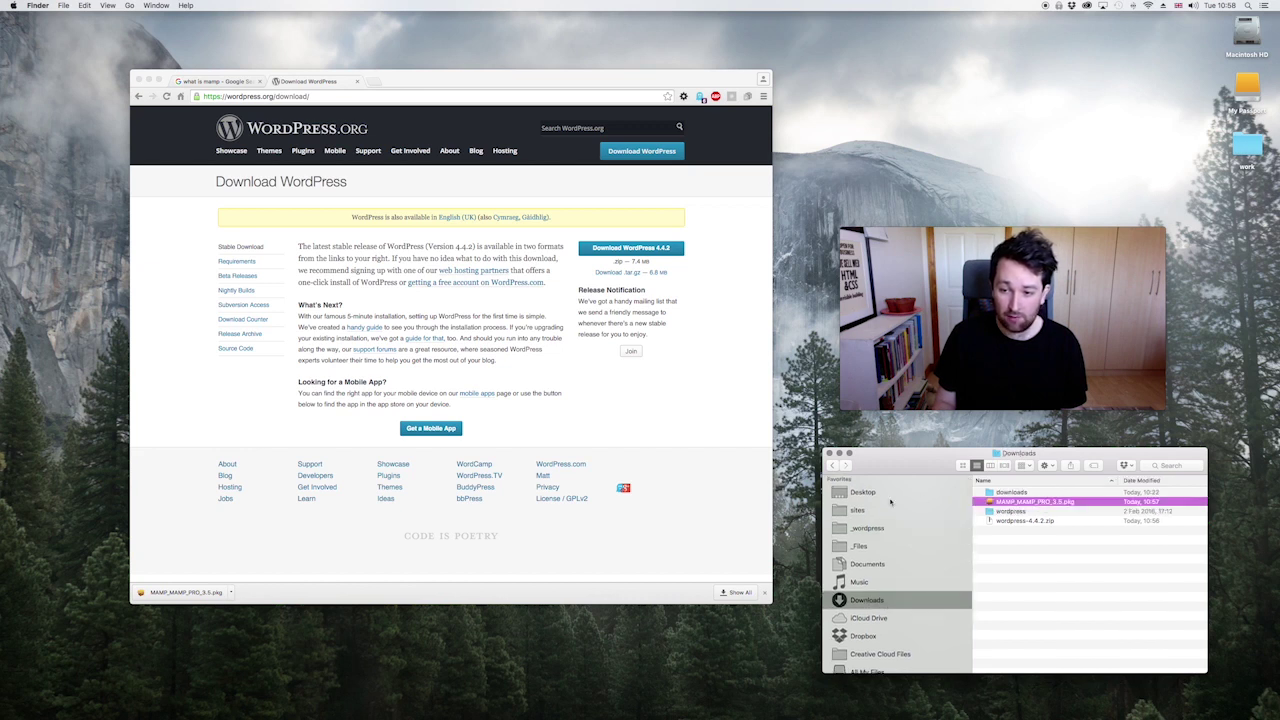
click(833, 466)
click(833, 466)
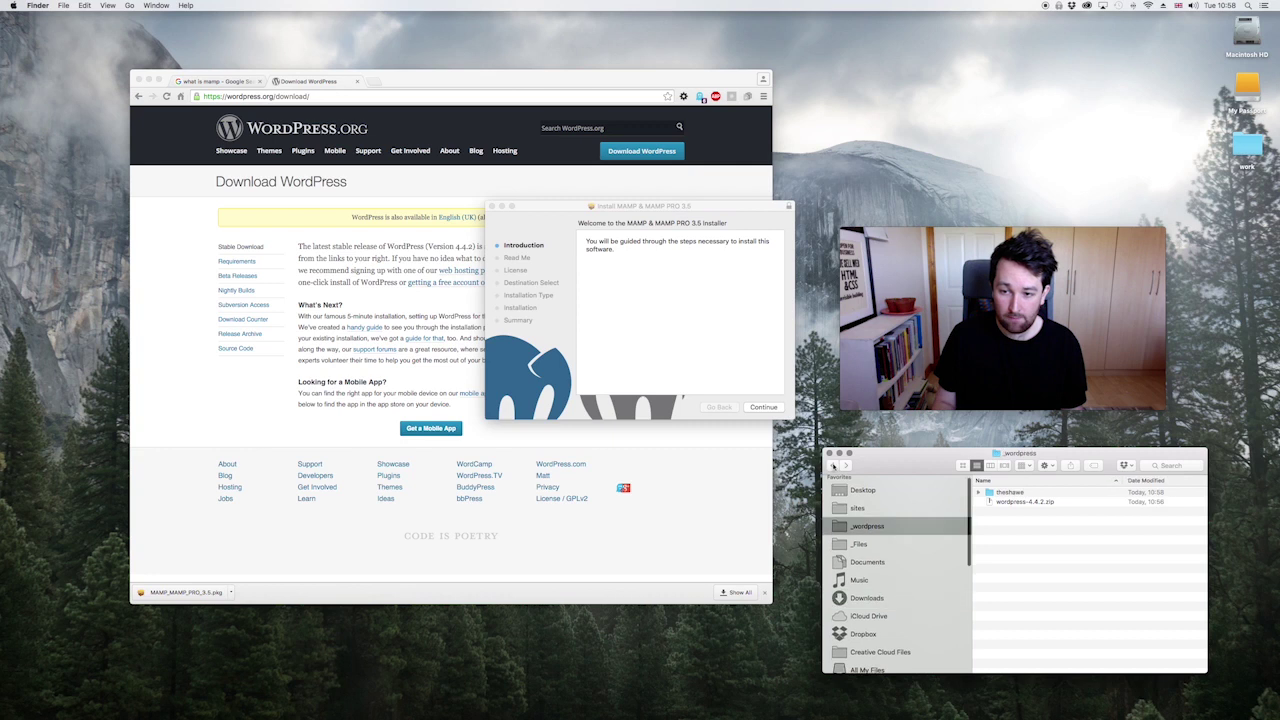
click(833, 466)
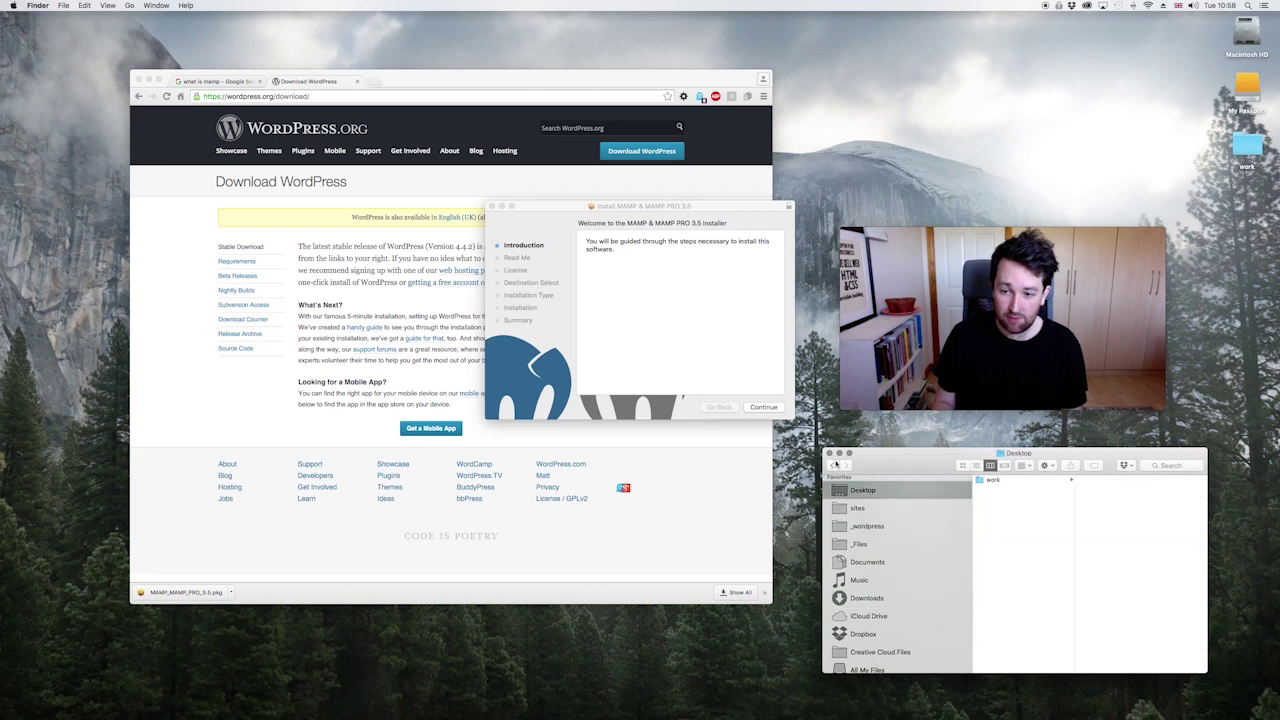
click(782, 409)
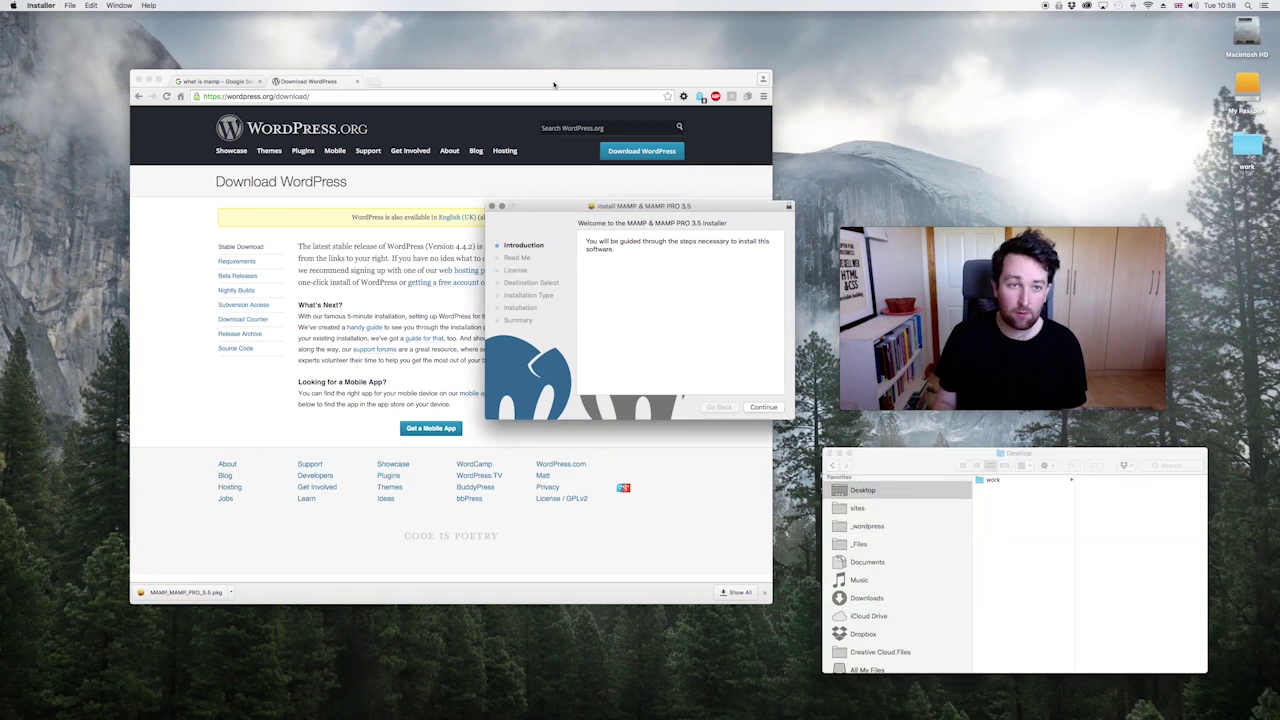
drag(560, 85, 693, 103)
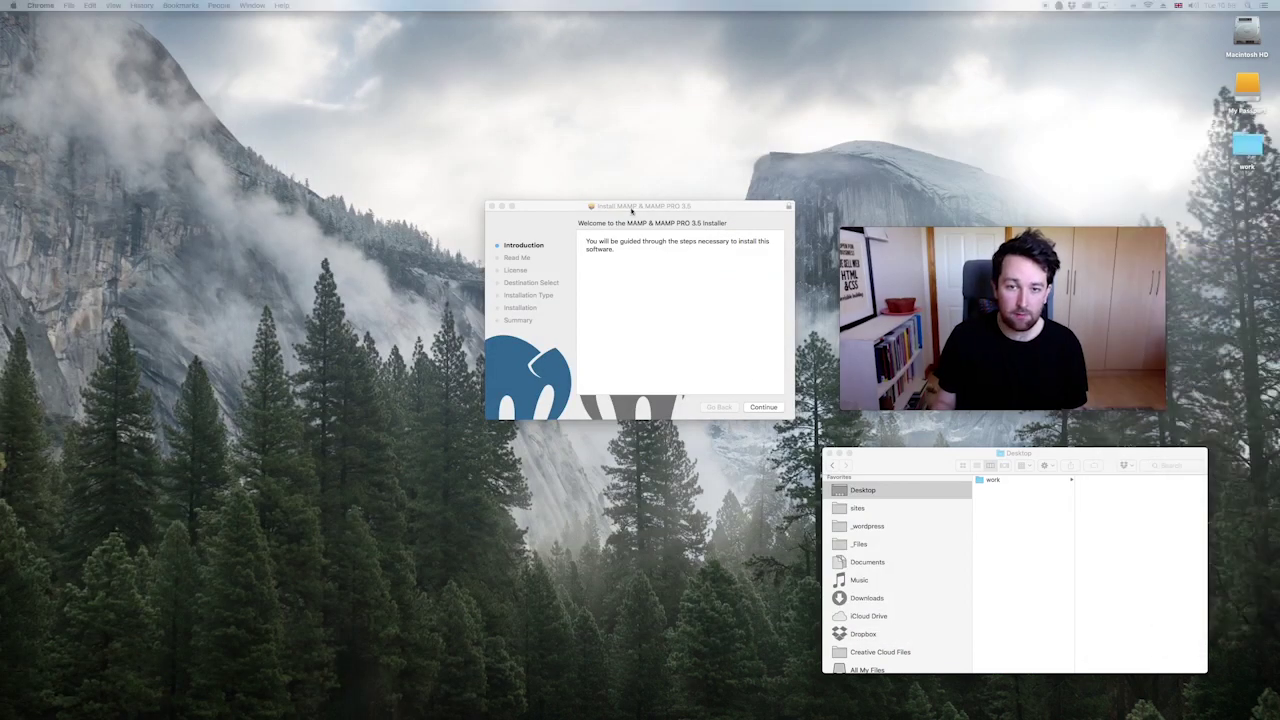
drag(661, 210, 498, 216)
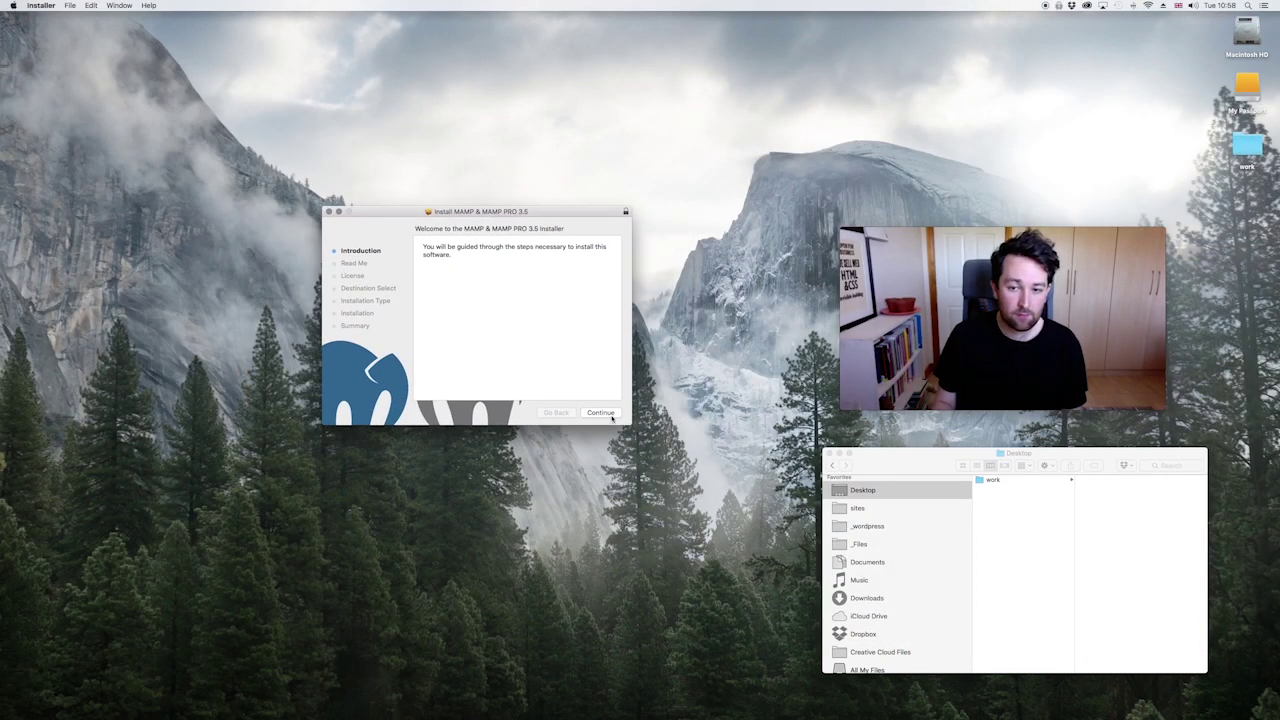
Step: Continue past the introduction and Read Me, agree to the licence, and choose the standard install on Macintosh HD
click(601, 412)
click(829, 453)
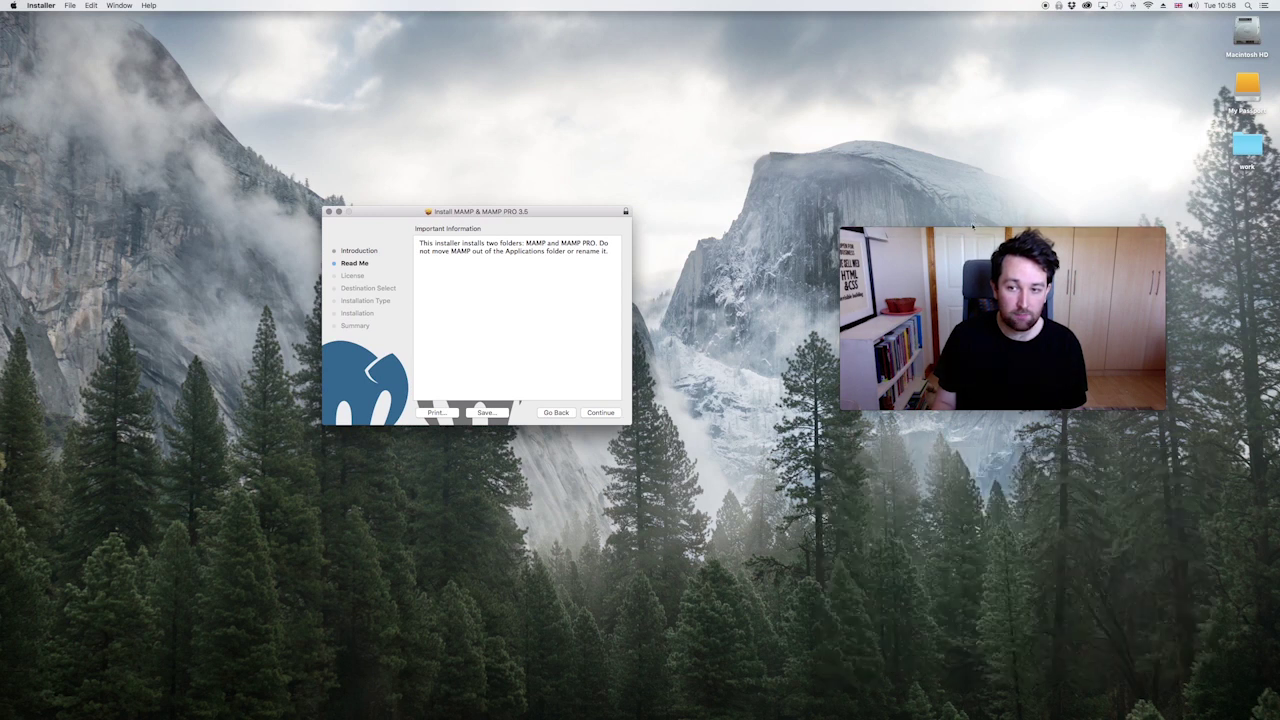
drag(972, 226, 818, 216)
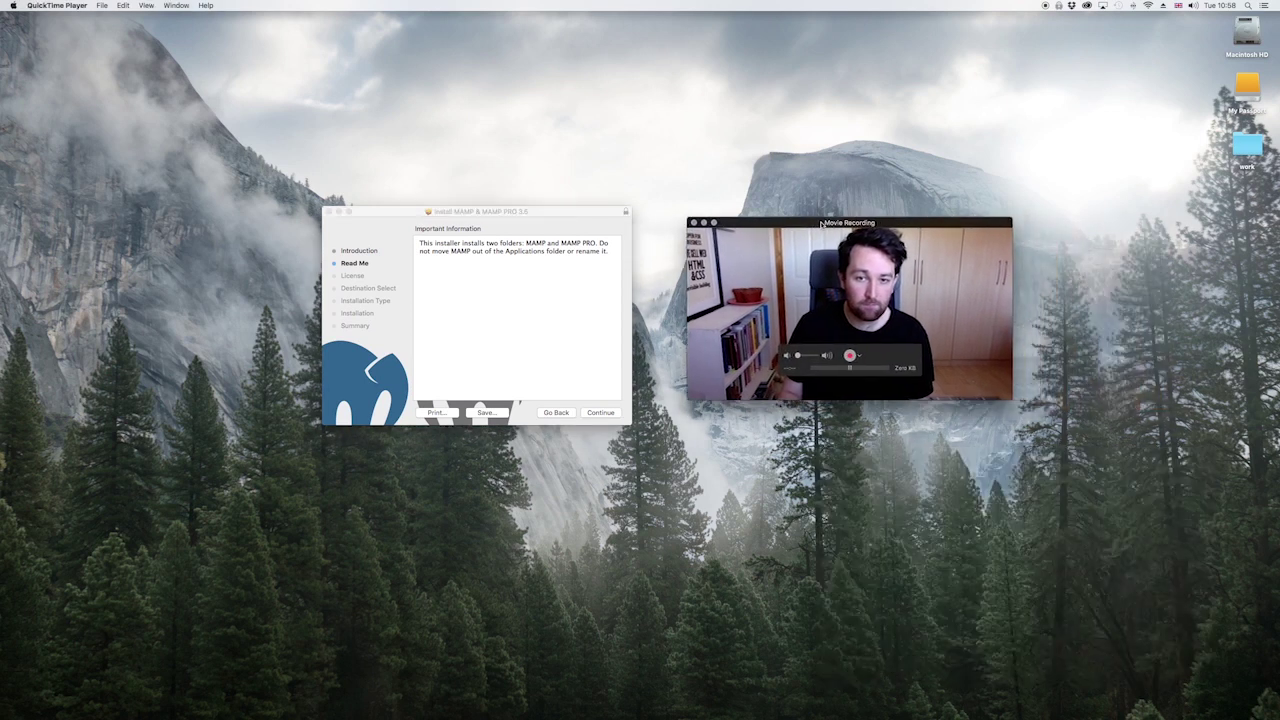
click(592, 414)
click(604, 413)
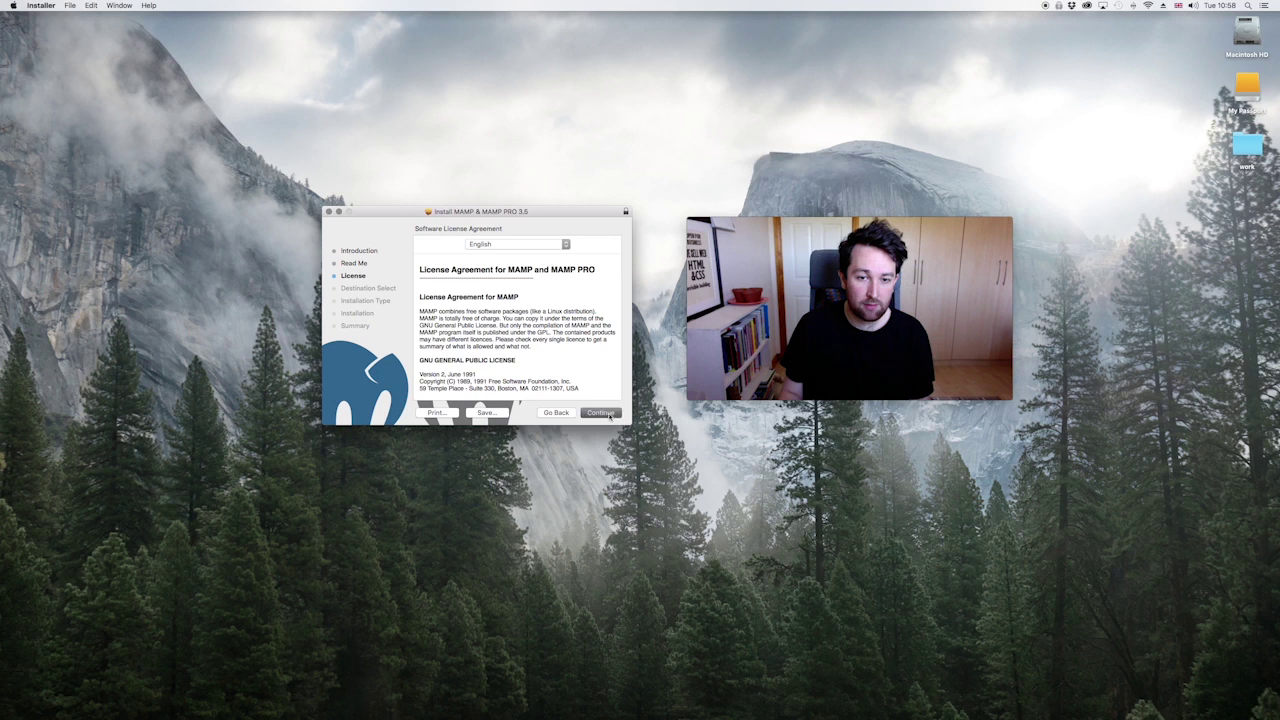
click(605, 413)
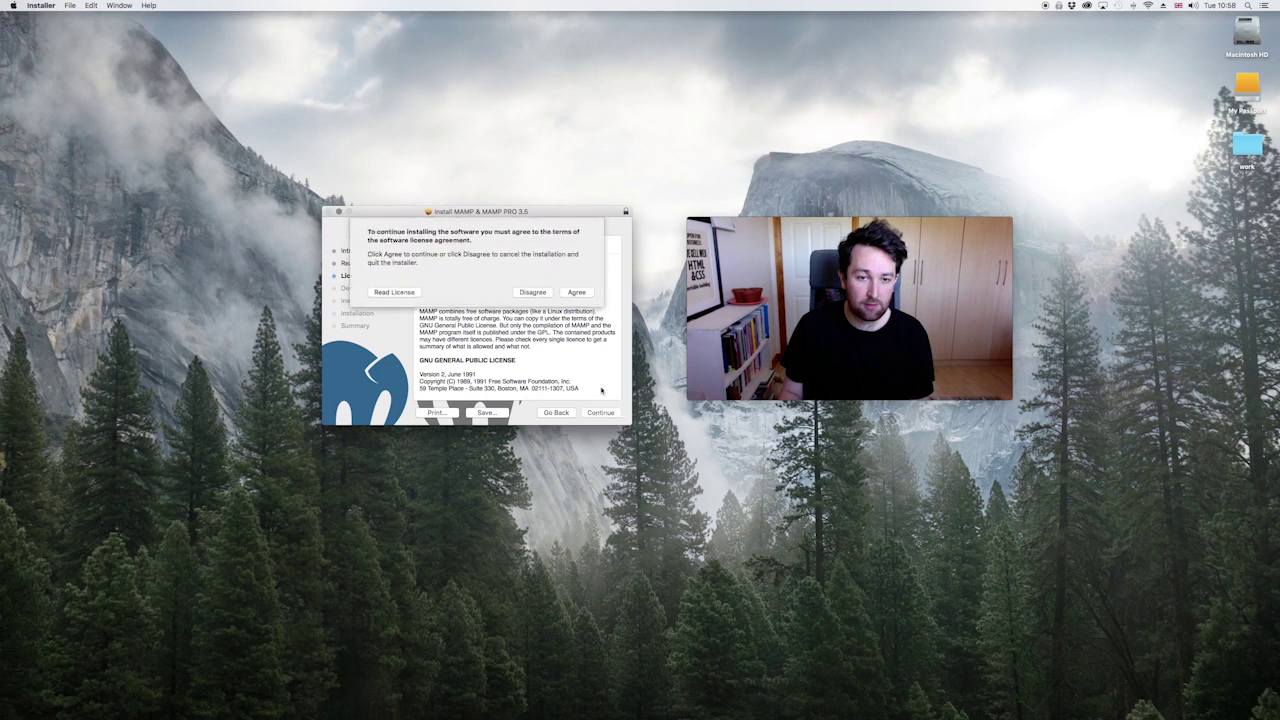
click(578, 293)
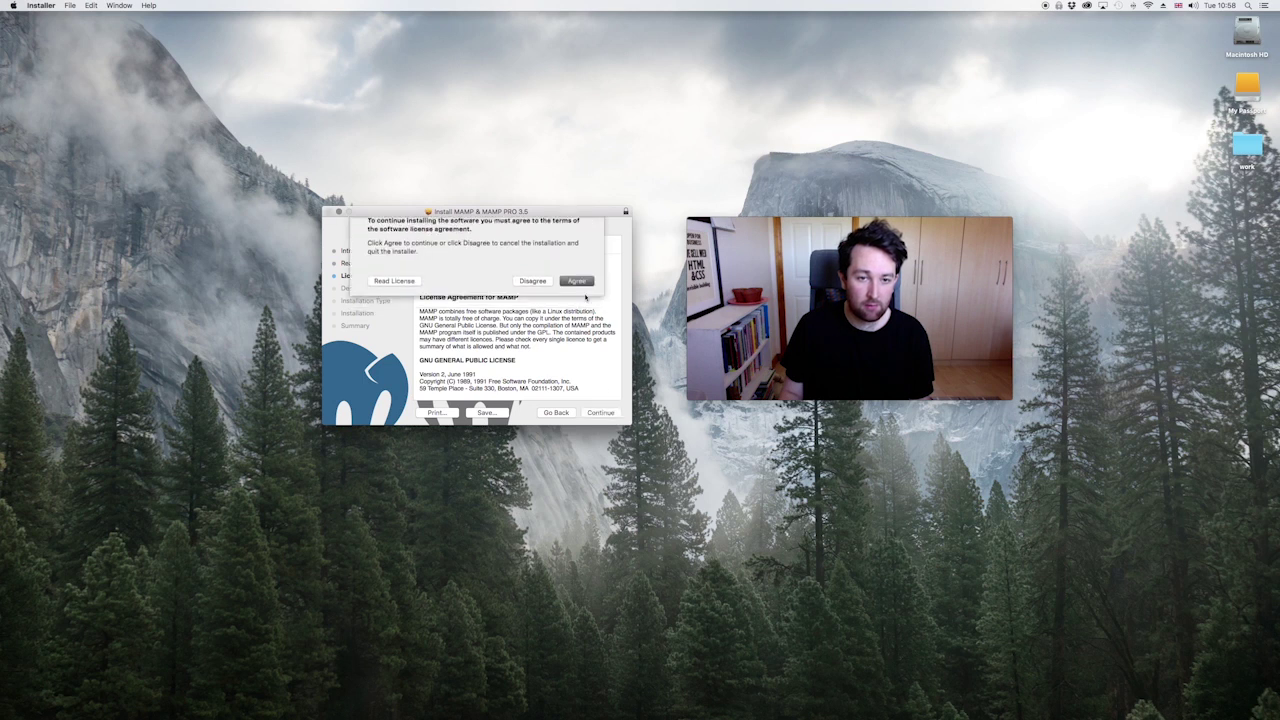
click(607, 414)
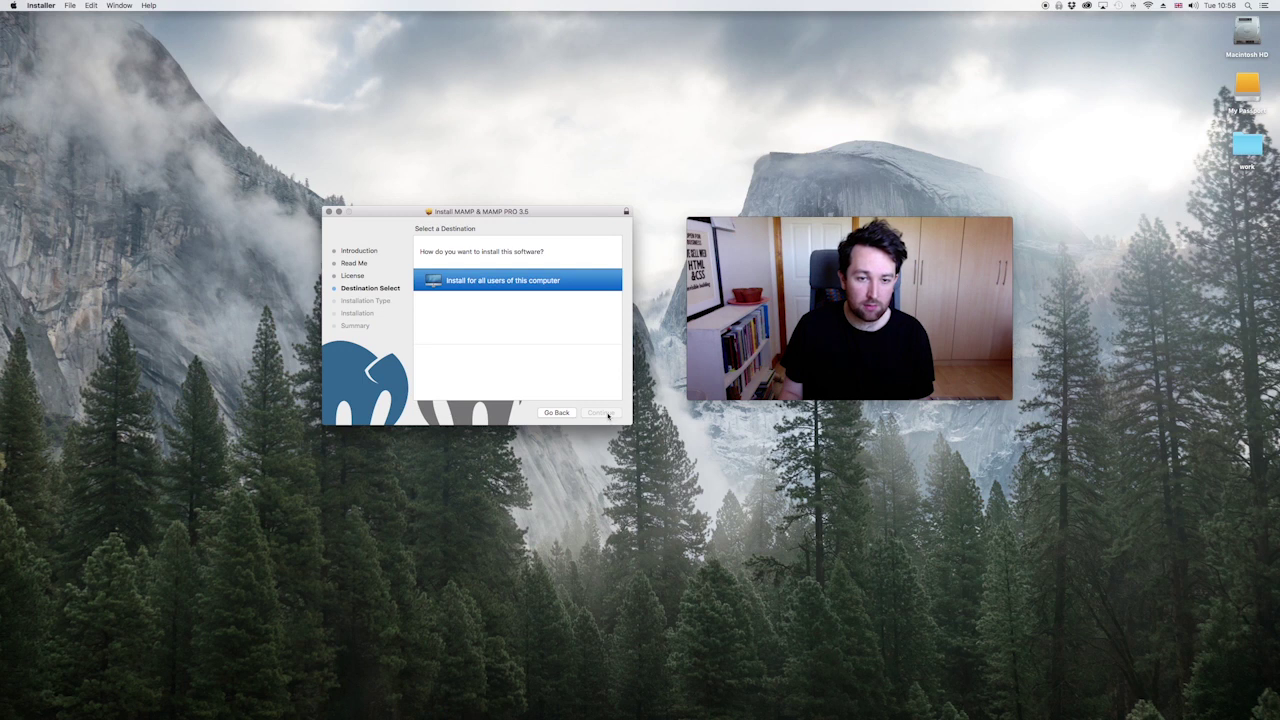
click(603, 412)
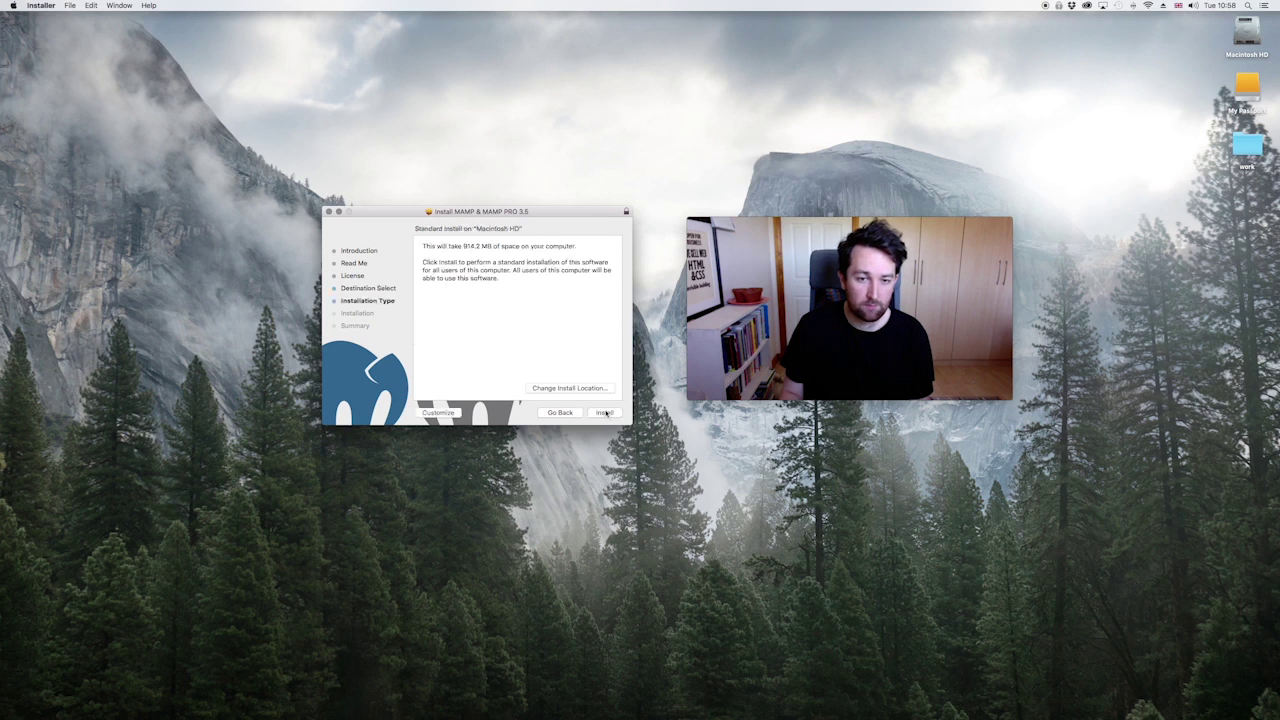
click(610, 413)
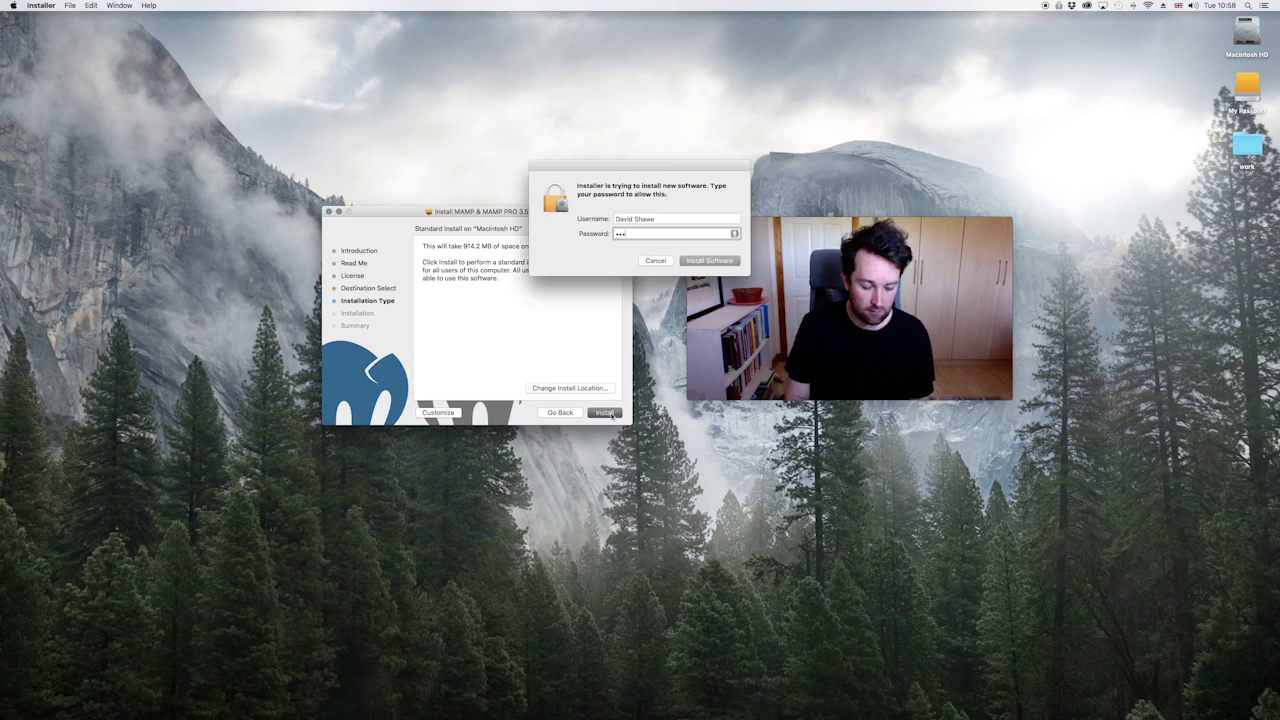
Step: Enter the administrator password to authorise the MAMP 3.5 install and let it complete
text(••••••••••)
key(Return)
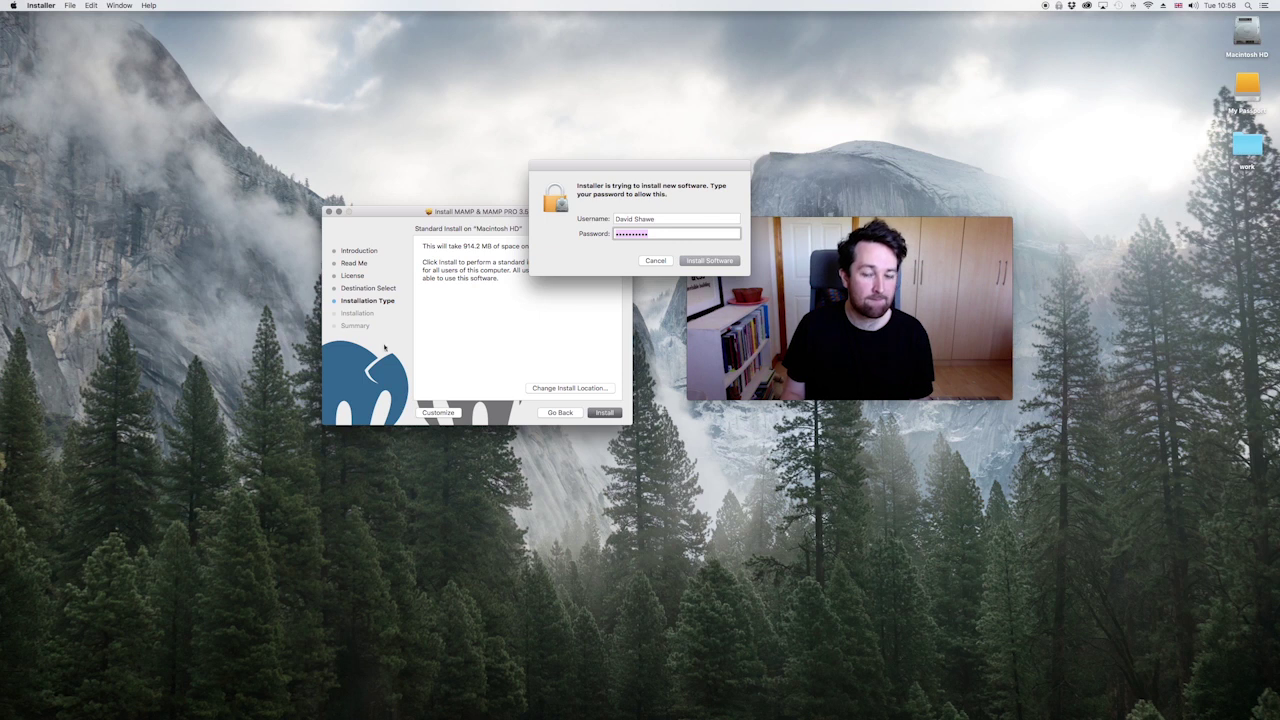
click(710, 261)
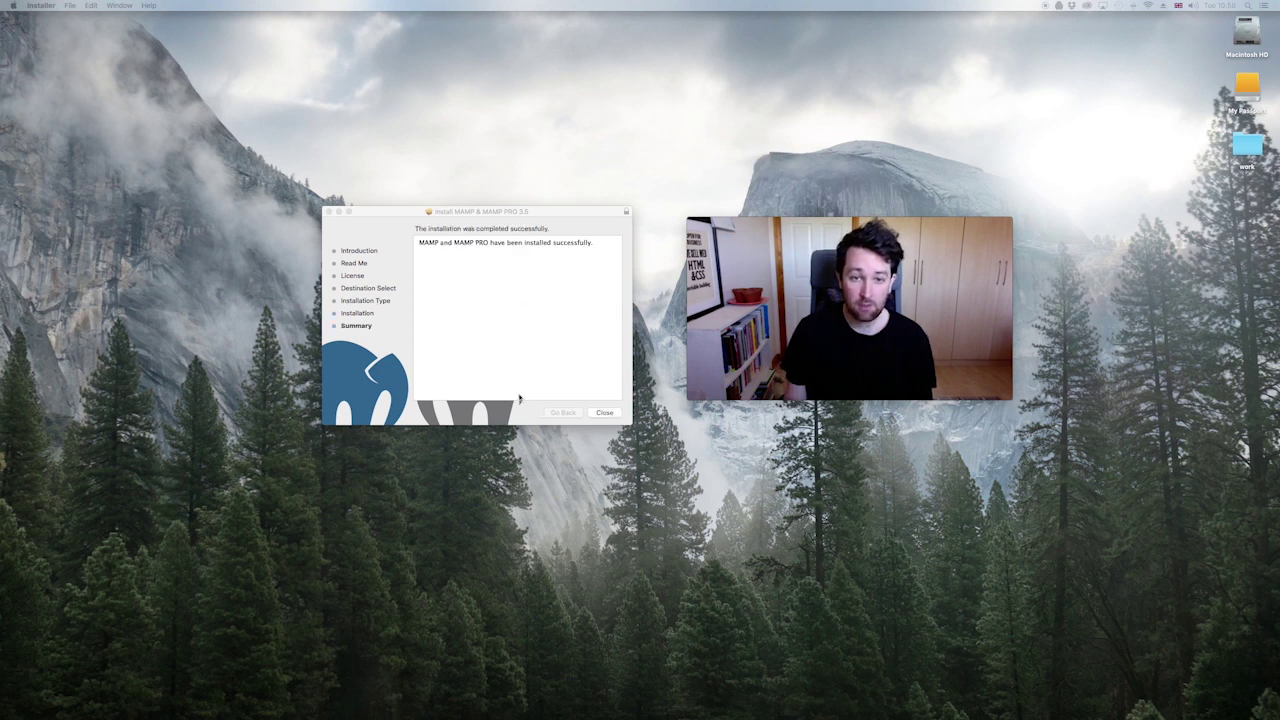
Step: Close the finished installer and position the MAMP control window at the lower right
click(604, 413)
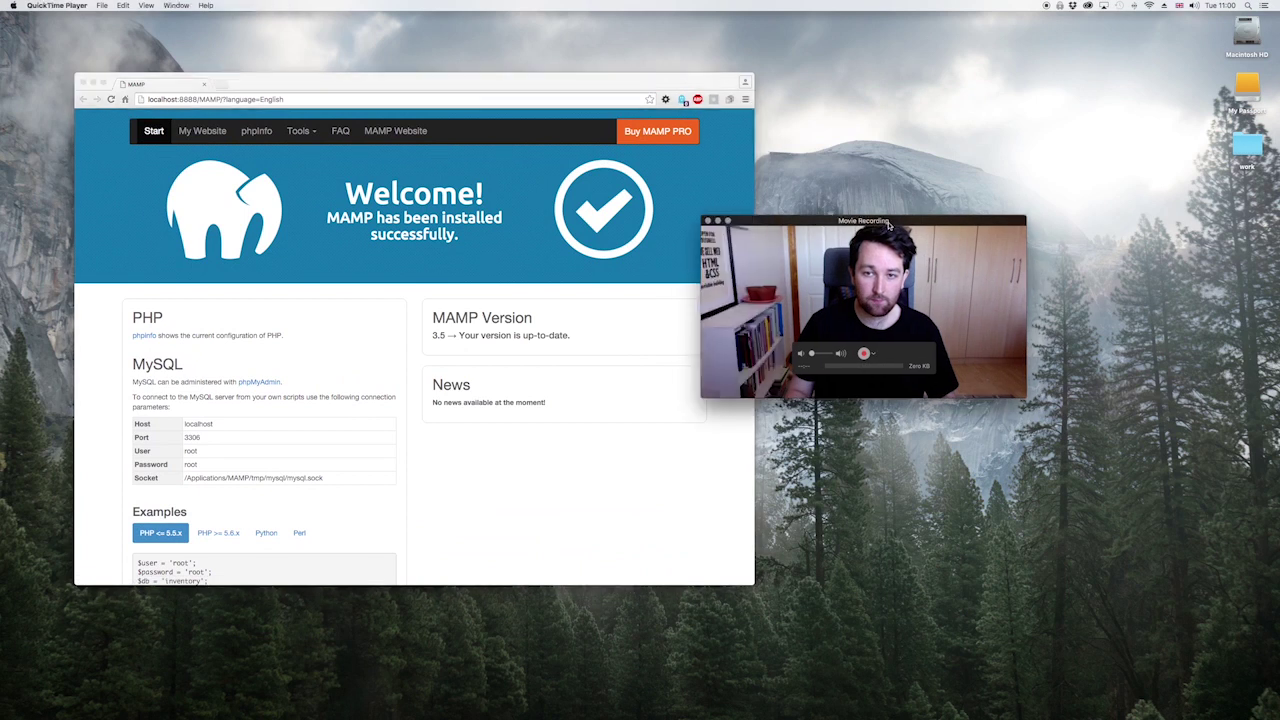
drag(540, 90, 578, 74)
key(F3)
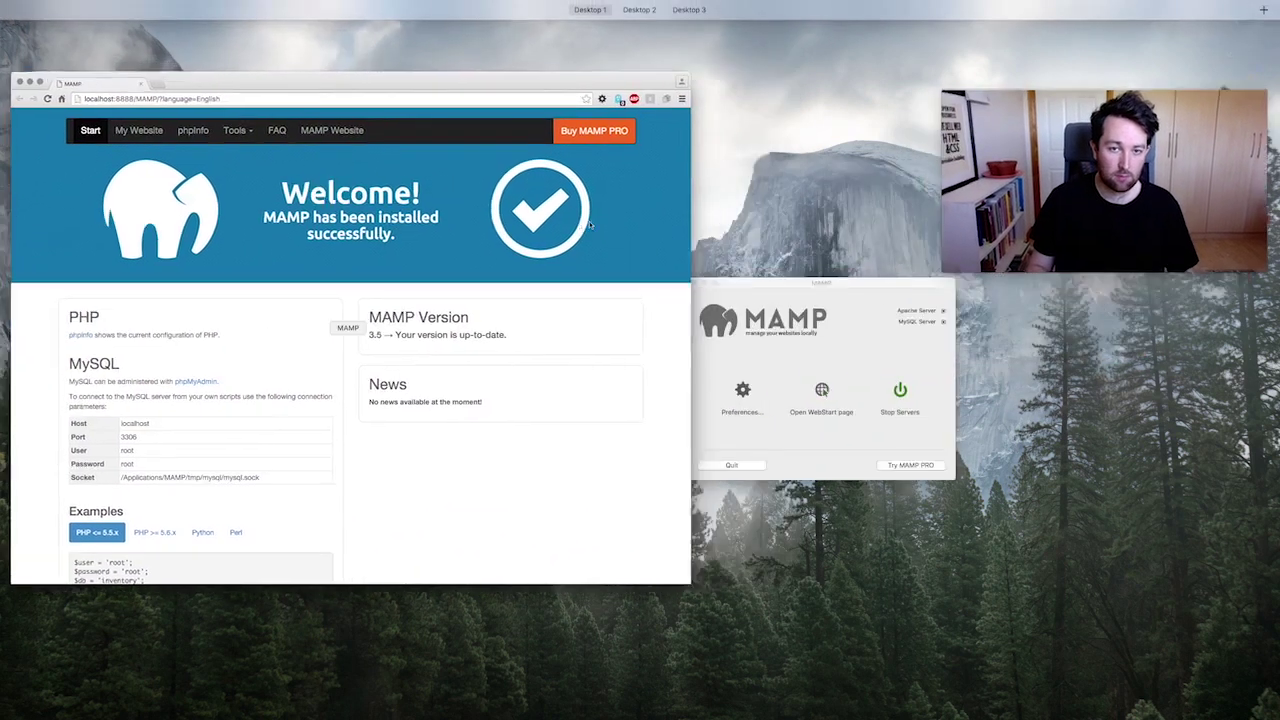
click(832, 389)
drag(561, 240, 1011, 410)
drag(983, 180, 983, 124)
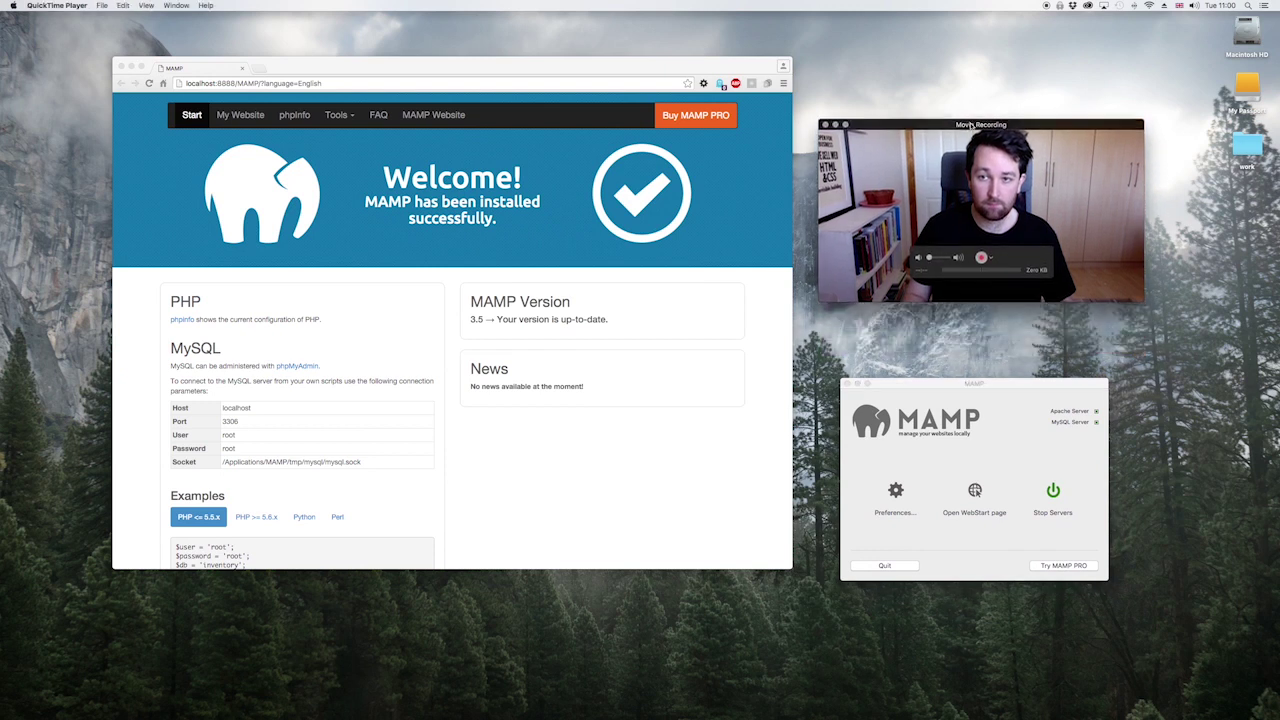
drag(985, 389, 992, 364)
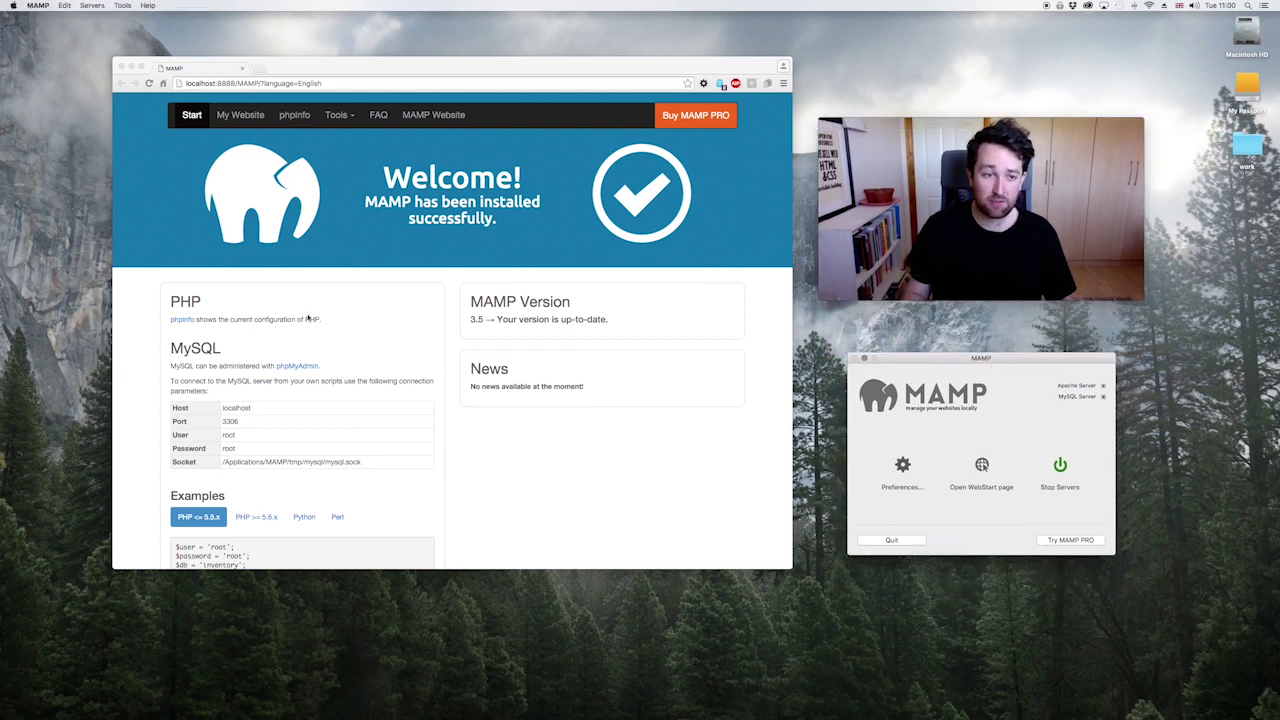
Step: Review the WebStart page's MySQL settings (localhost, port 3306) and scroll back to the top
scroll(222, 392, down, 3)
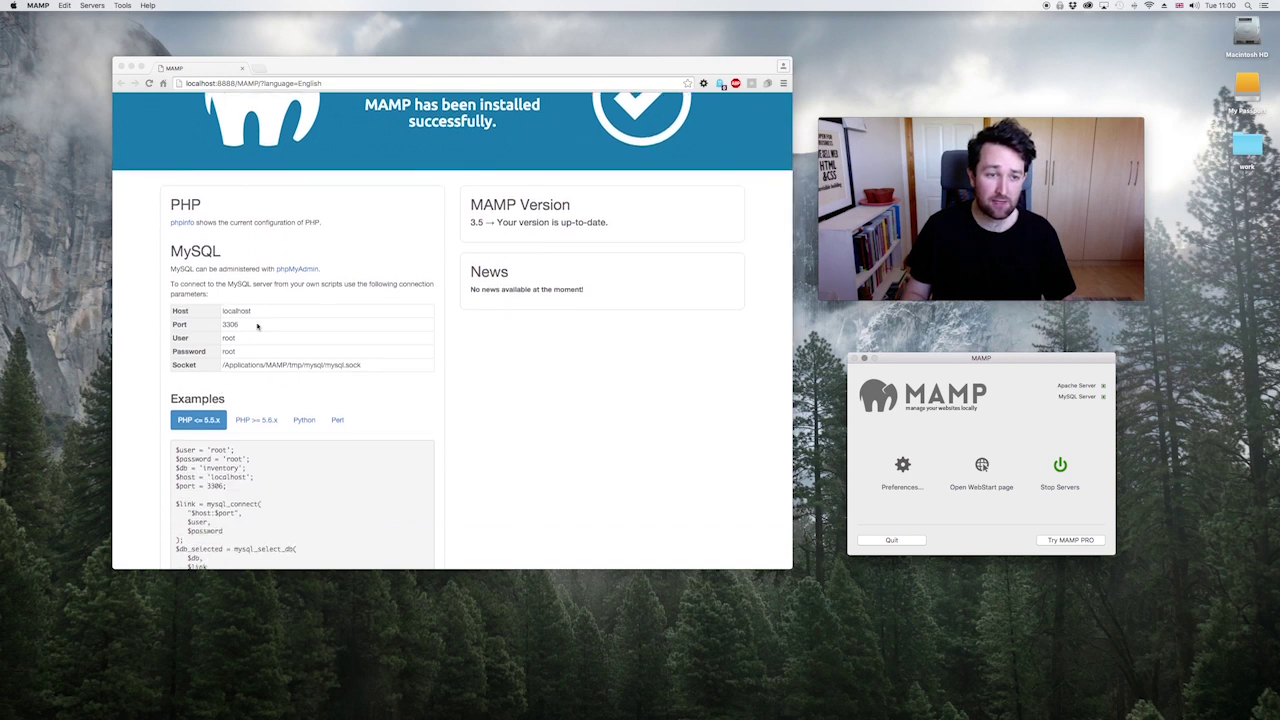
click(190, 317)
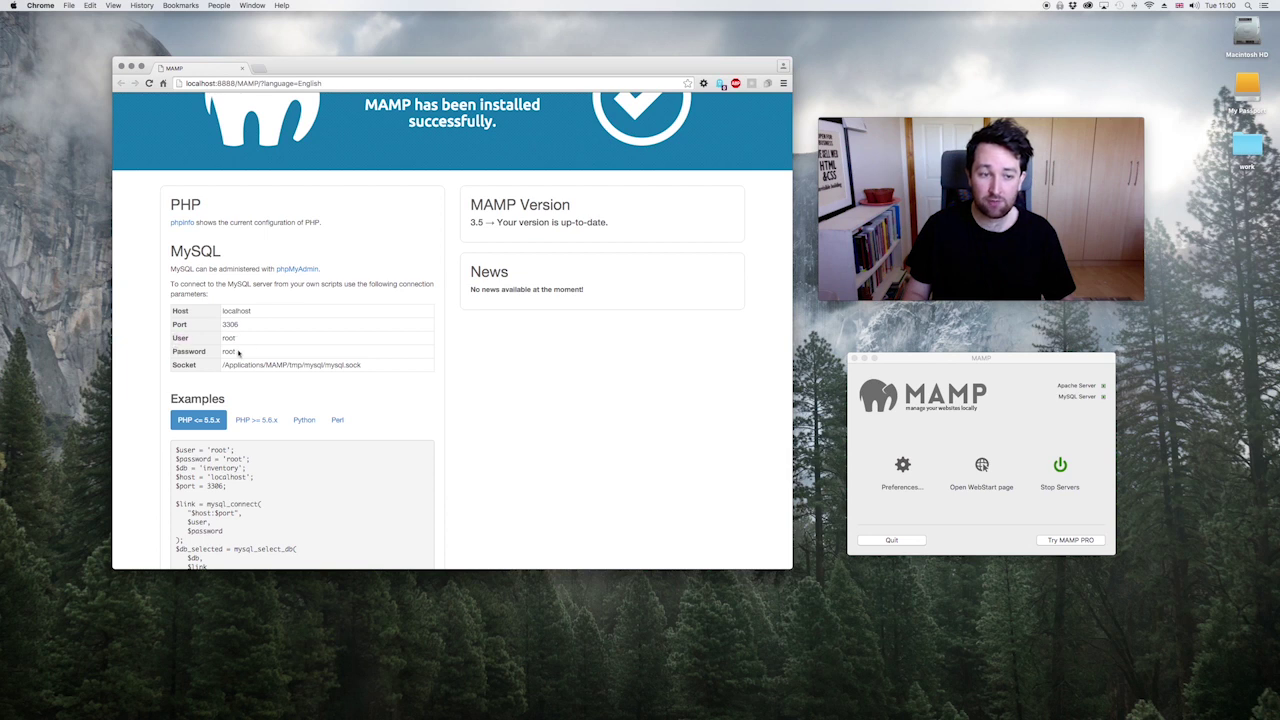
scroll(240, 352, up, 3)
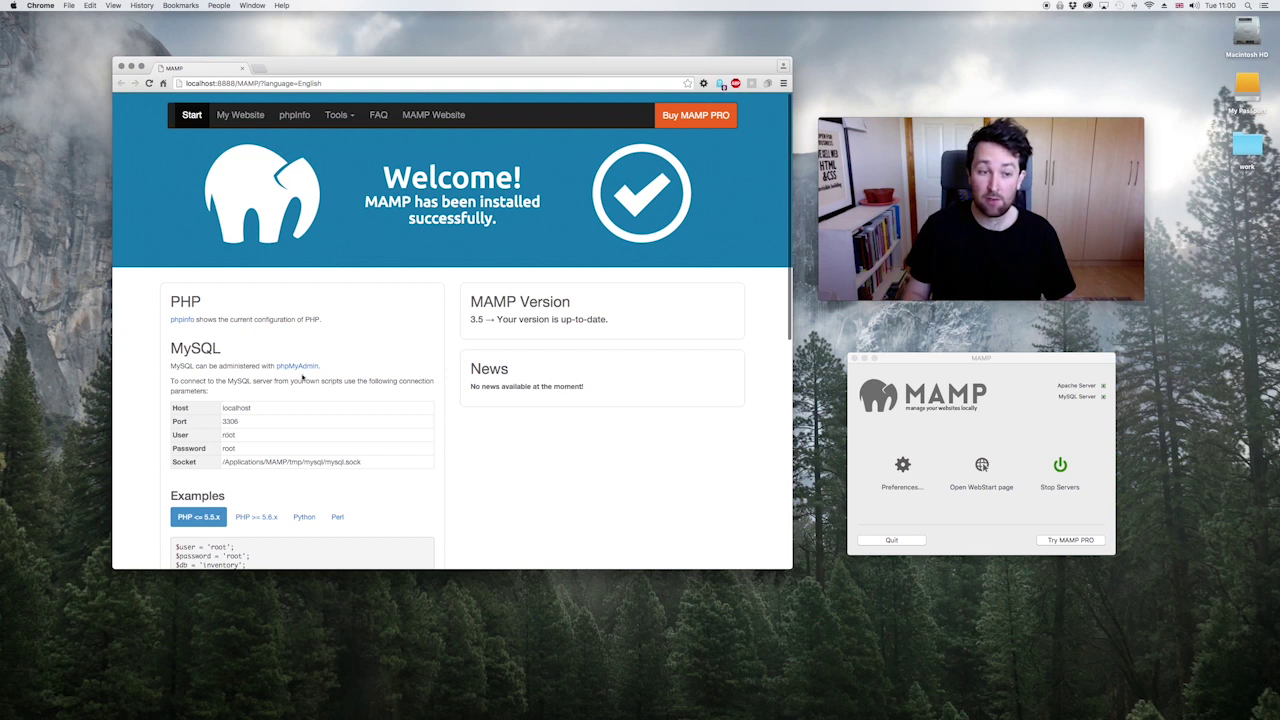
Step: Load localhost:3000/theshawe in a new Chrome tab, then return to the MAMP start page
click(257, 68)
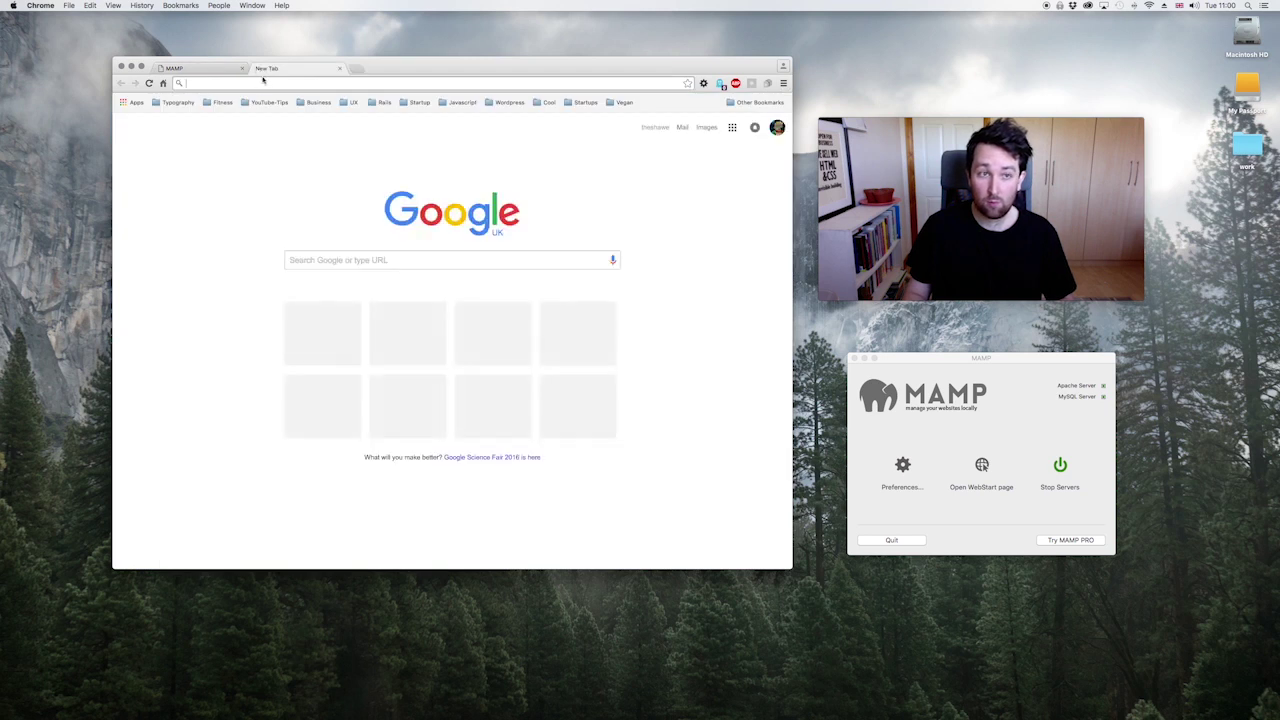
text(localhost:3000/)
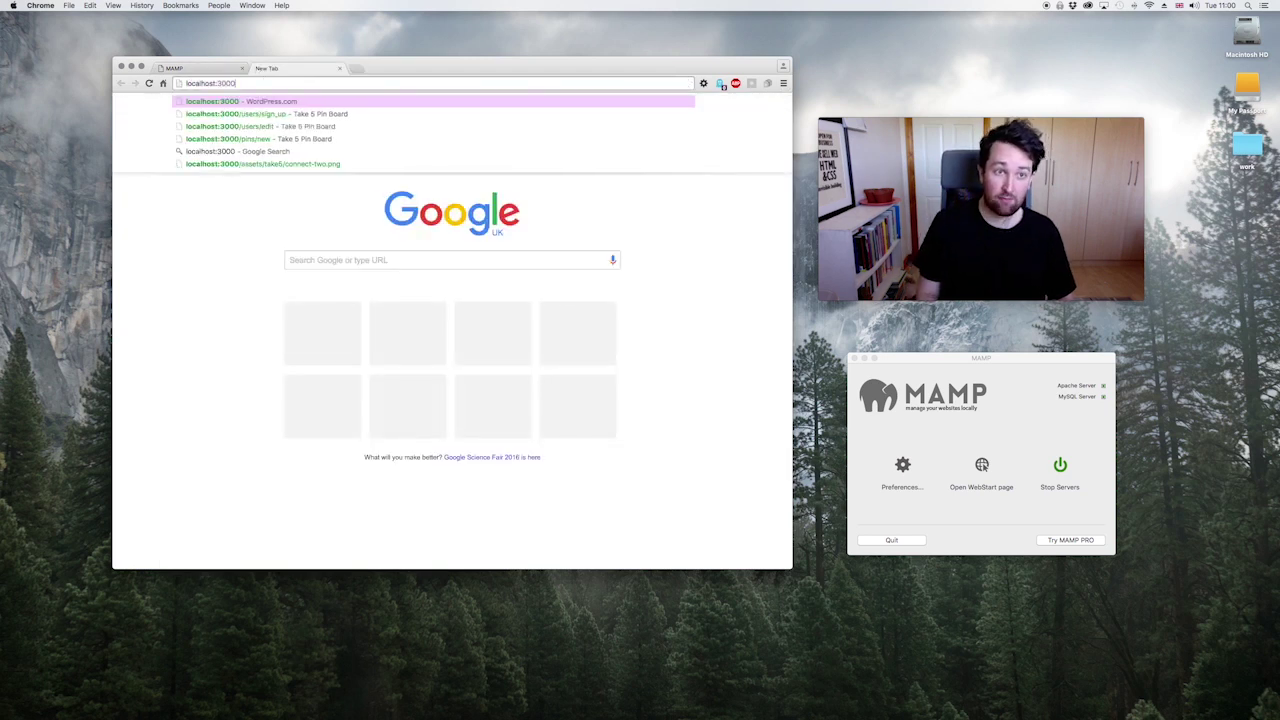
text(theshawe)
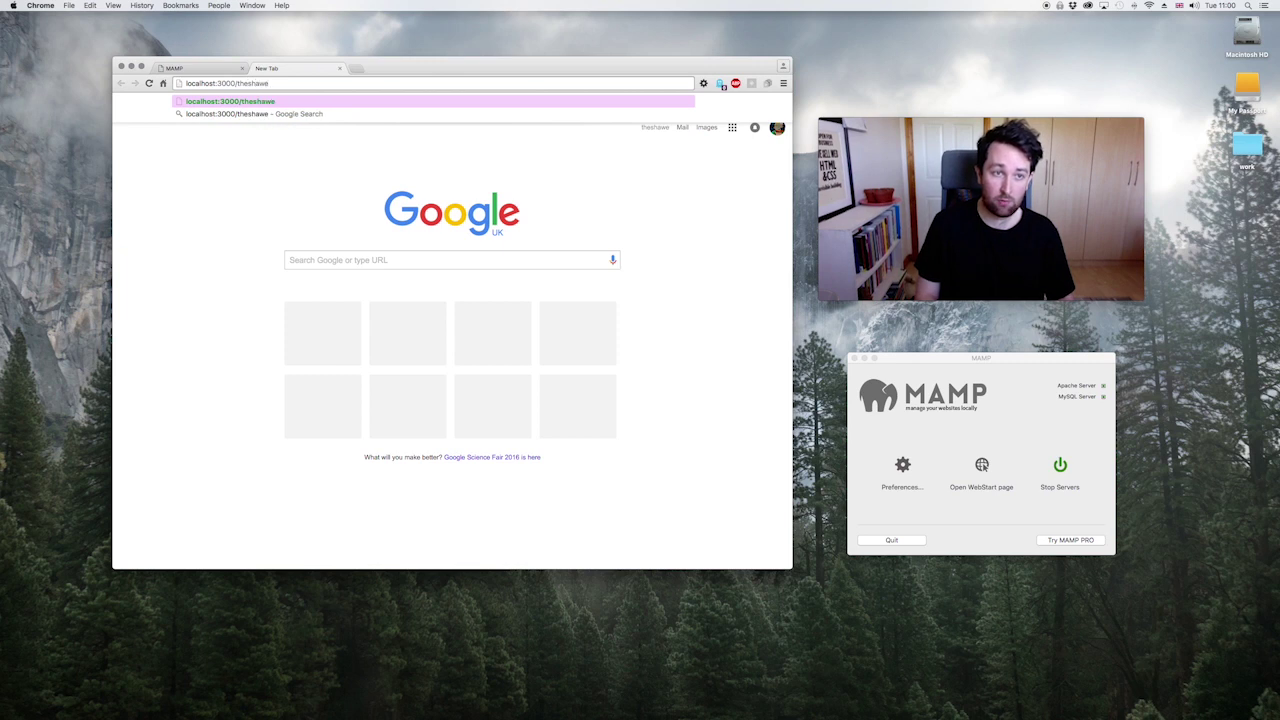
key(Return)
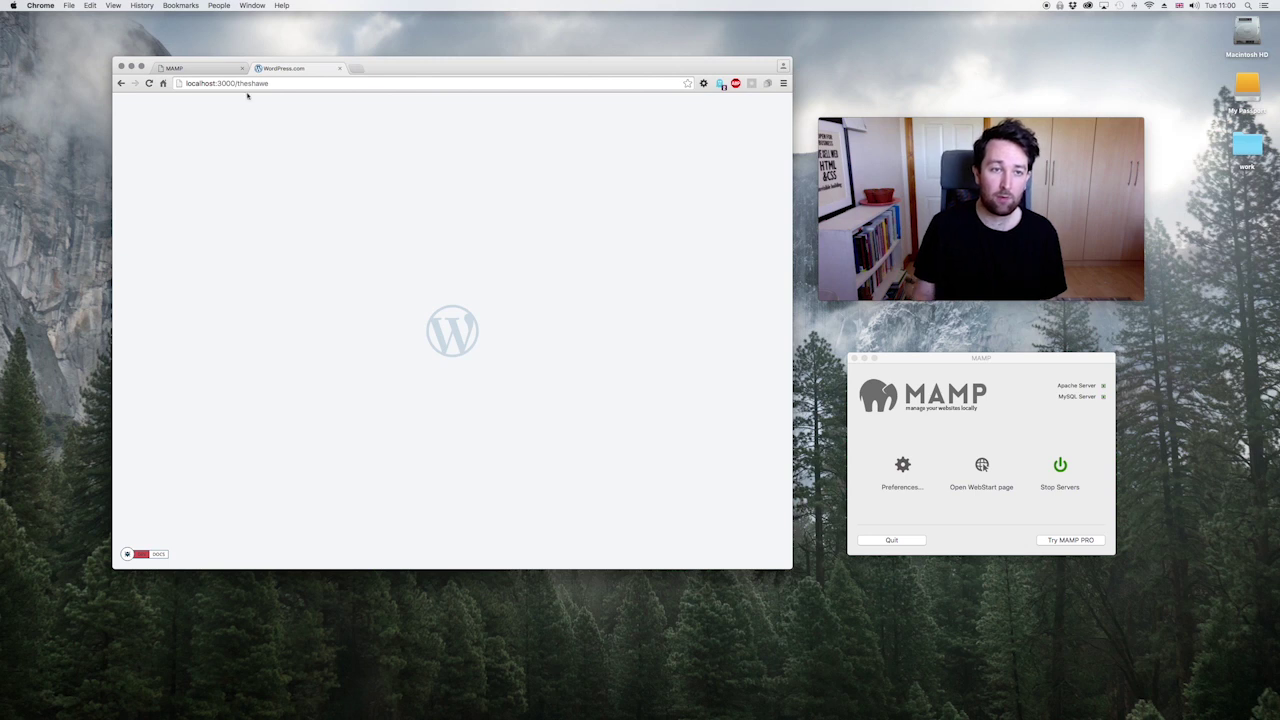
click(200, 68)
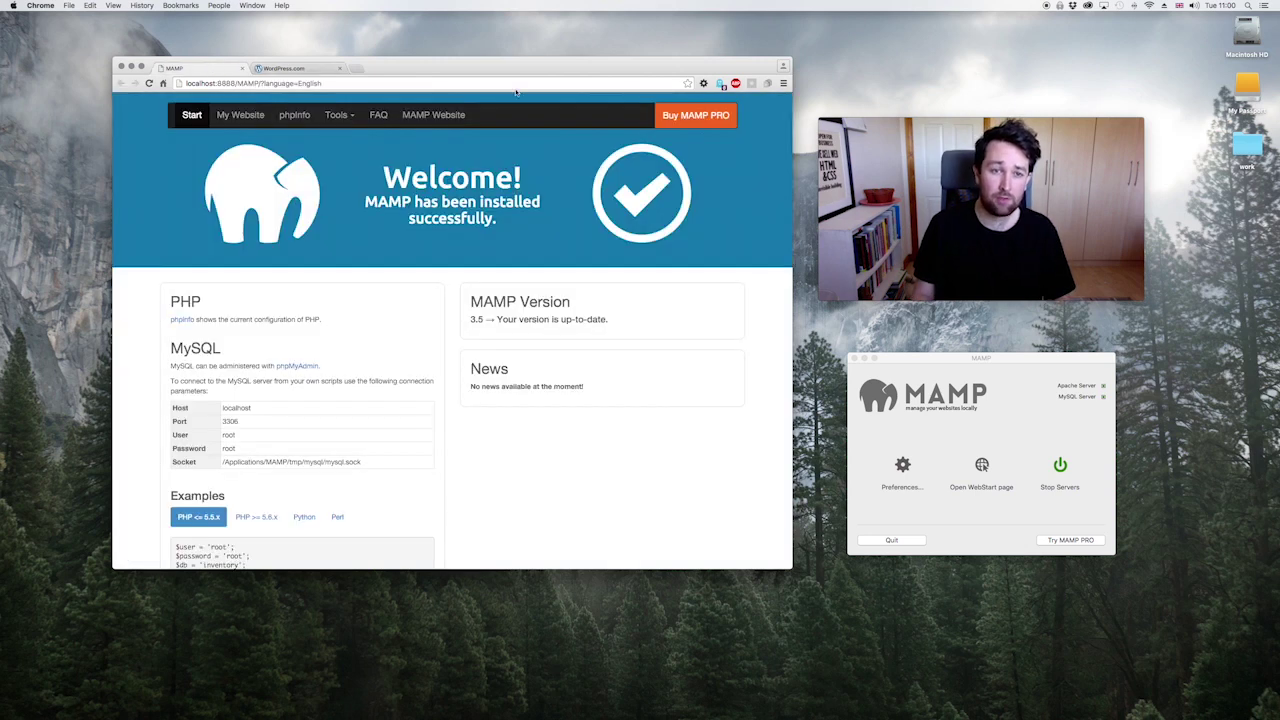
Step: Stop the MAMP servers and open Preferences, looking through the Start/Stop, Ports and PHP settings
click(975, 439)
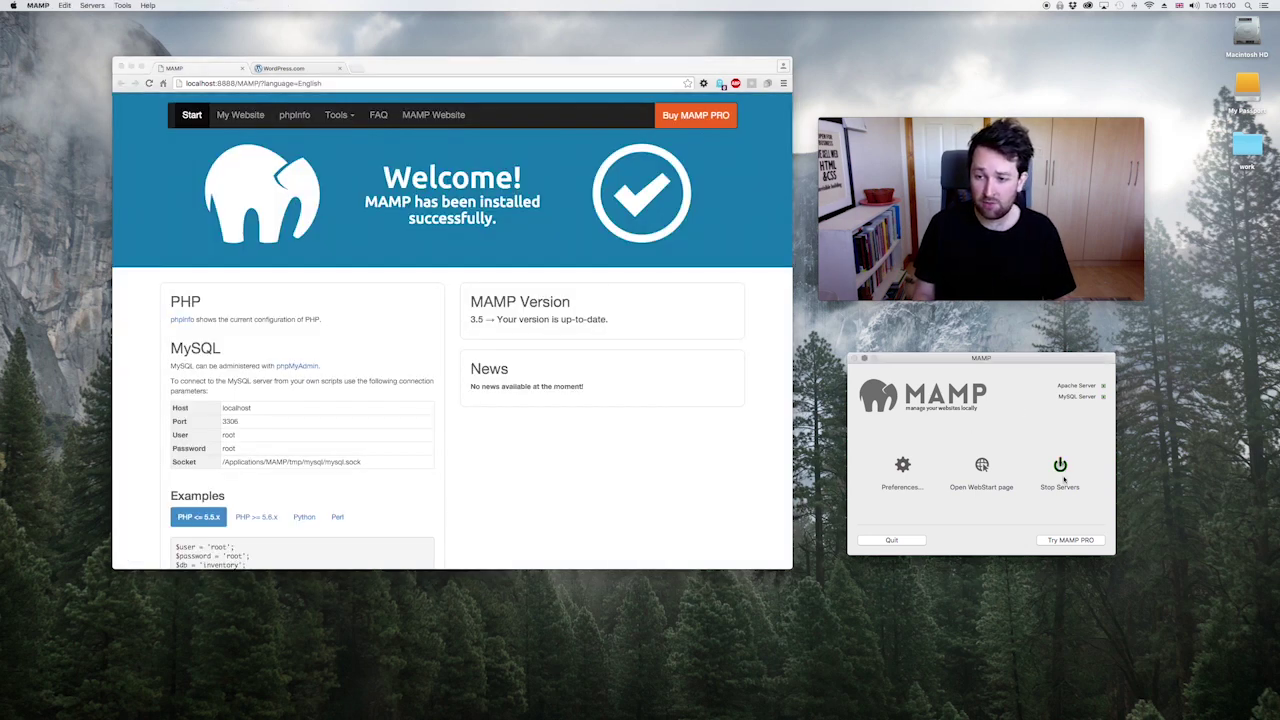
click(1061, 476)
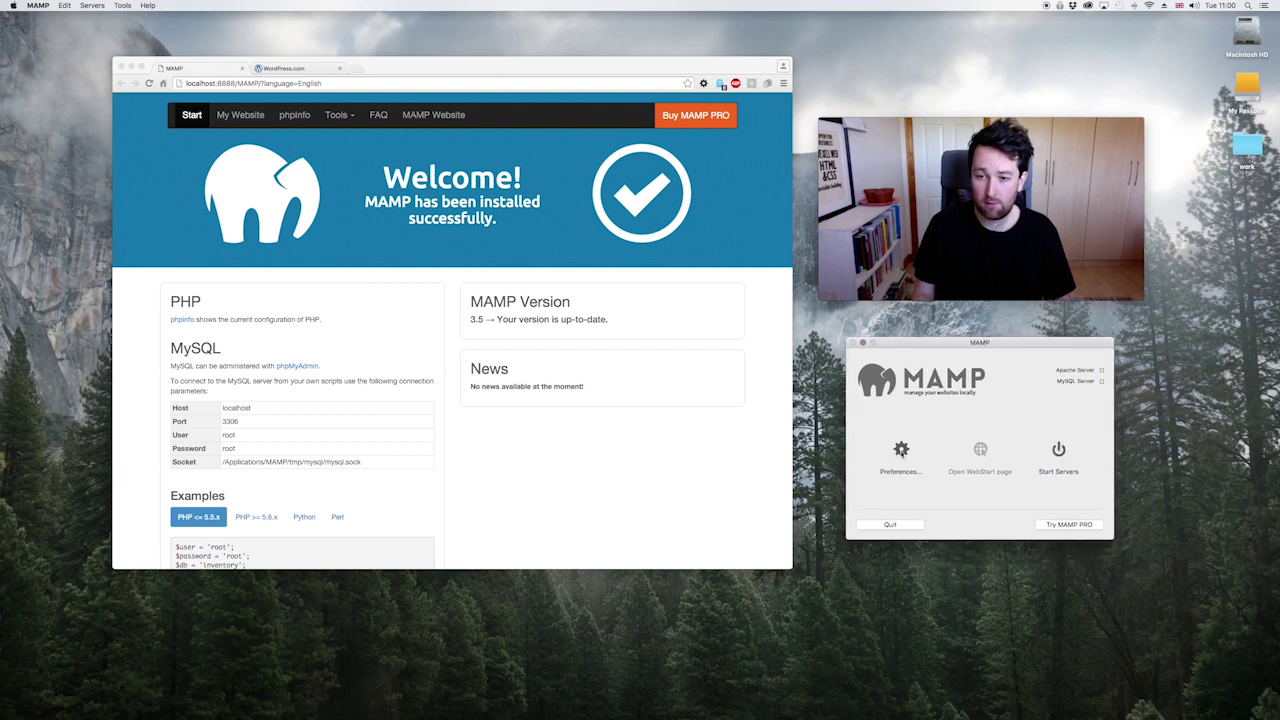
click(900, 452)
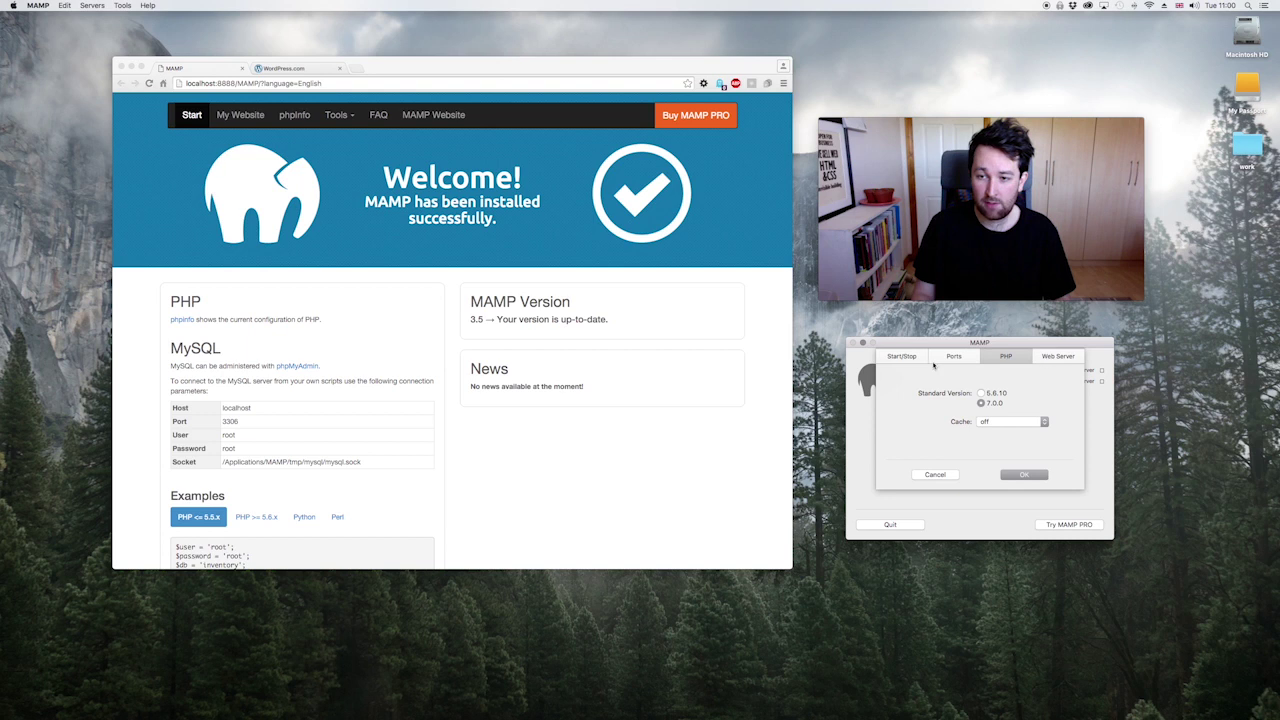
click(901, 358)
click(953, 357)
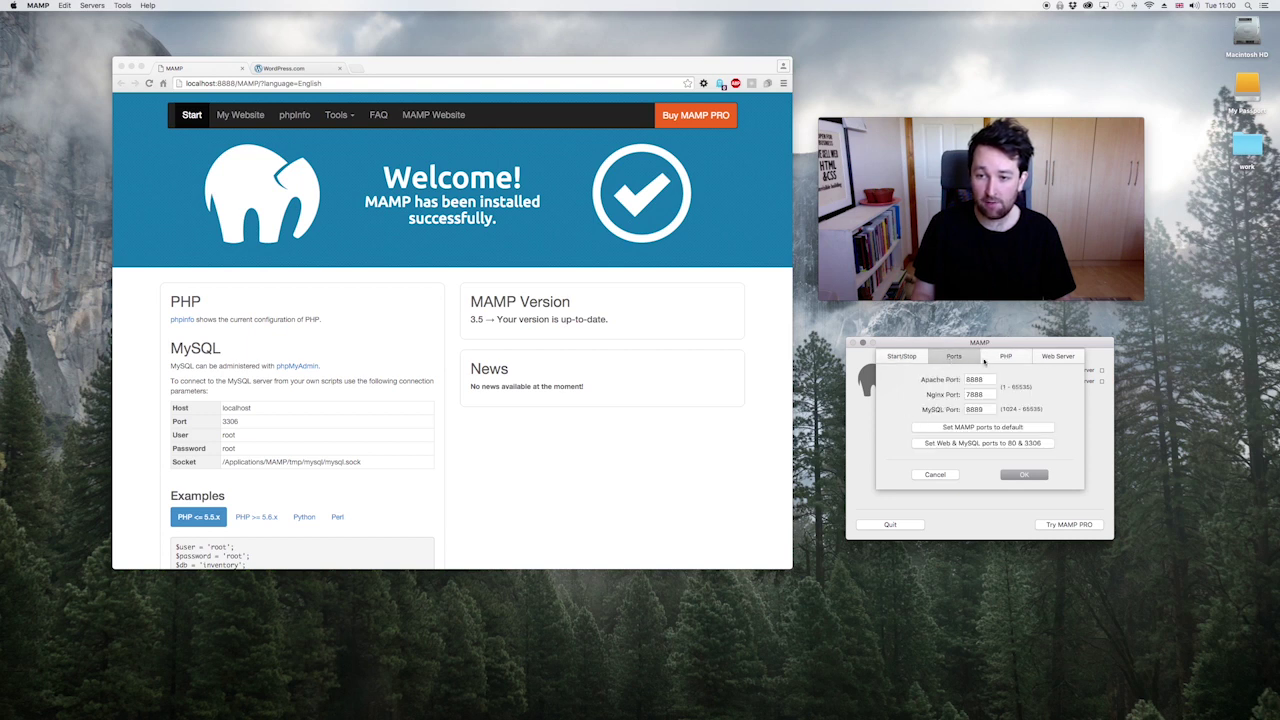
click(1005, 357)
Step: Set the Web Server document root to the _wordpress folder and save the preferences
click(1062, 357)
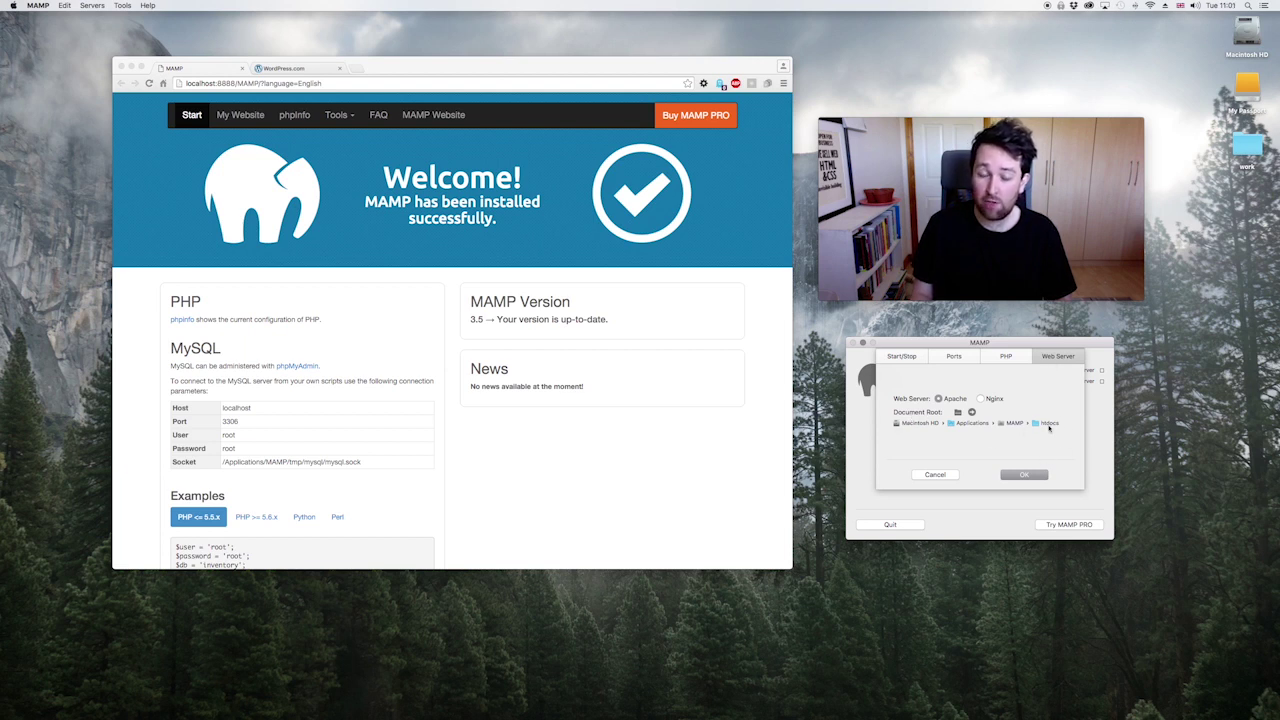
click(957, 412)
click(516, 205)
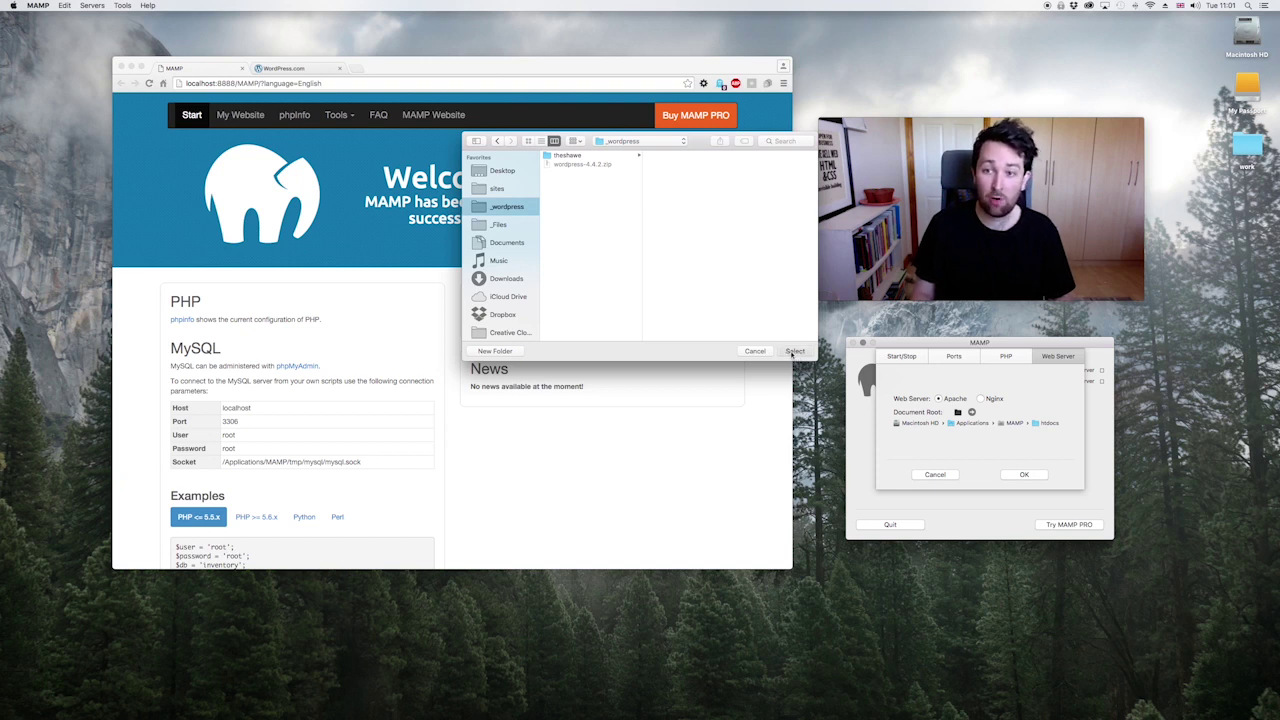
click(794, 351)
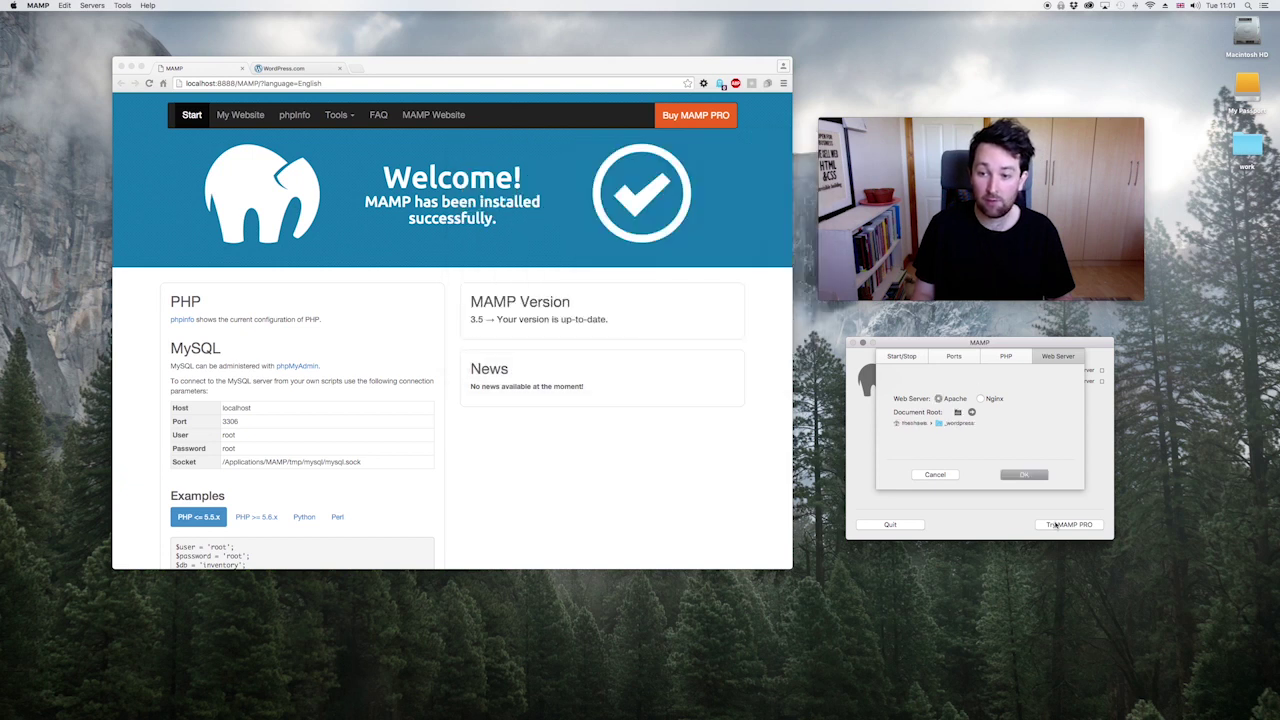
click(1024, 475)
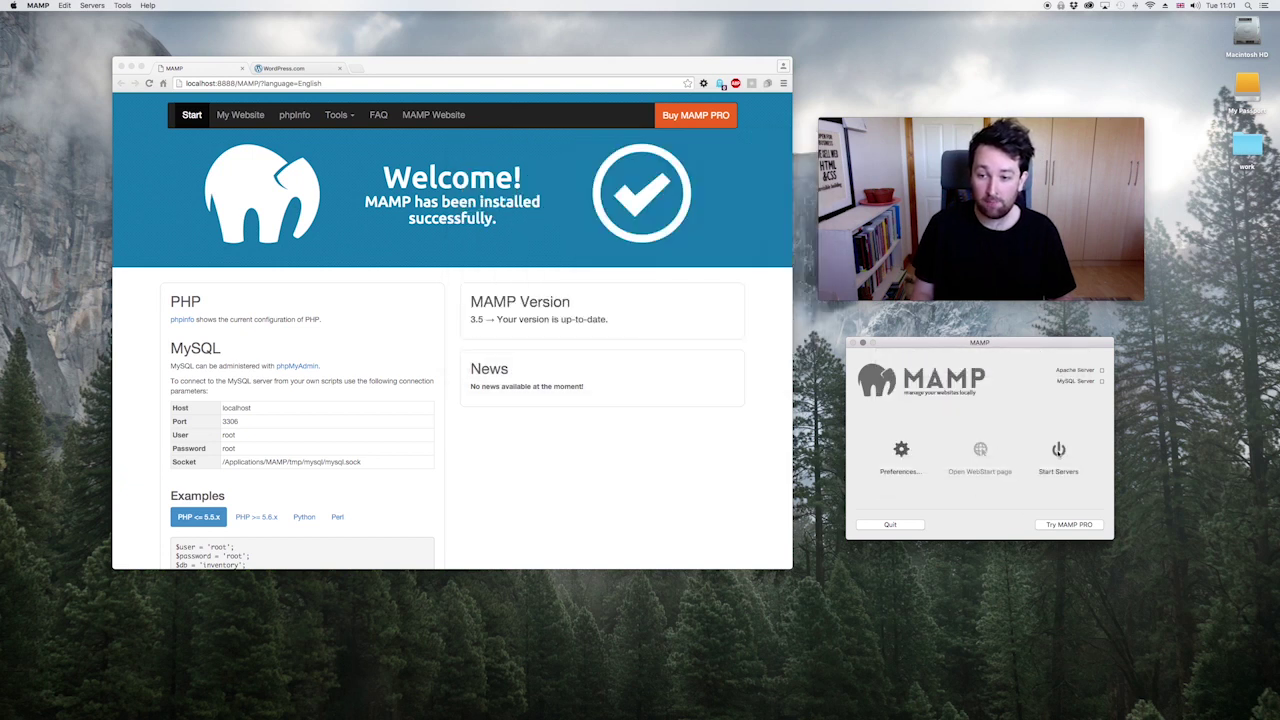
Step: Restart the MAMP servers, reload the localhost:3000/theshawe tab, then return to the MAMP start page
click(1058, 450)
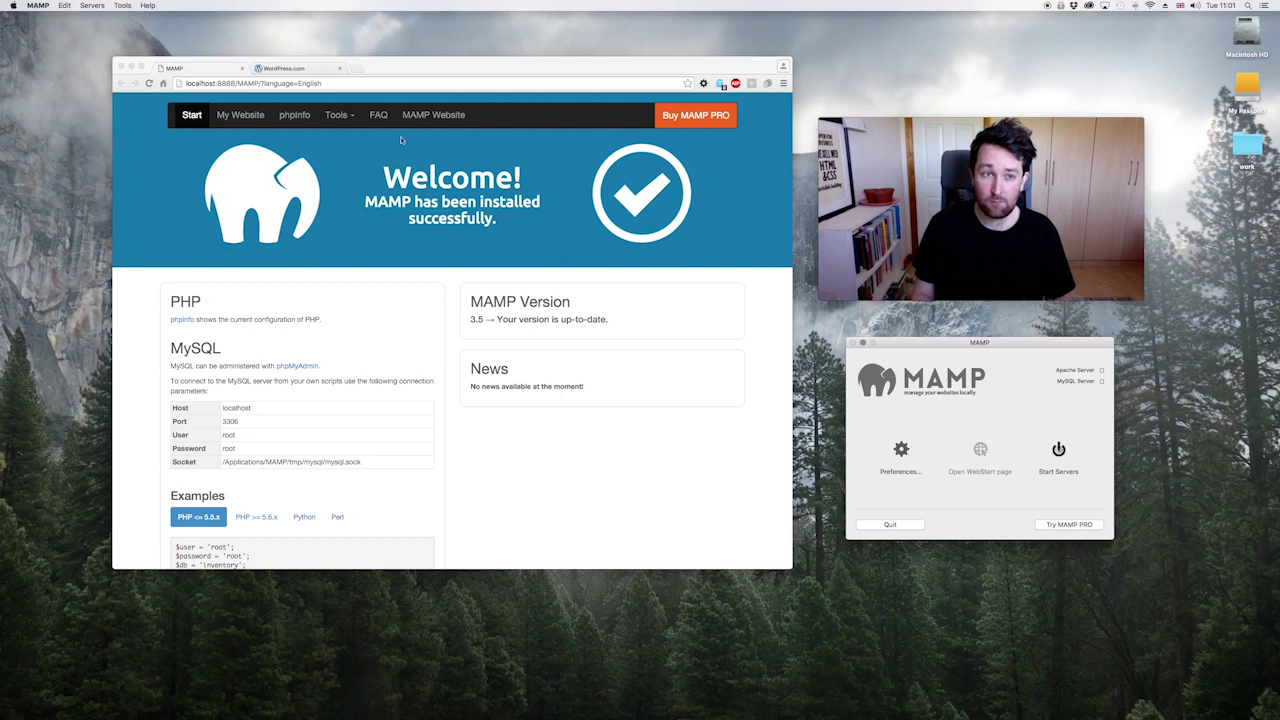
click(258, 68)
drag(234, 83, 354, 94)
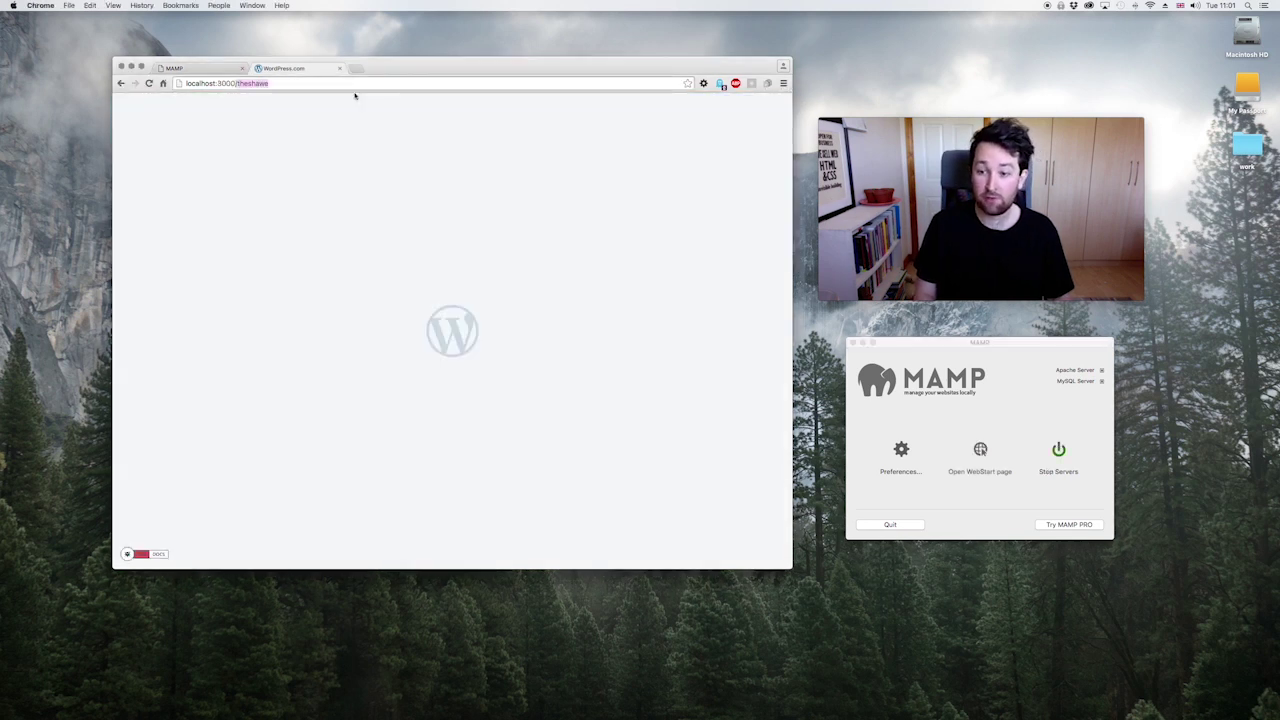
key(Right)
key(Return)
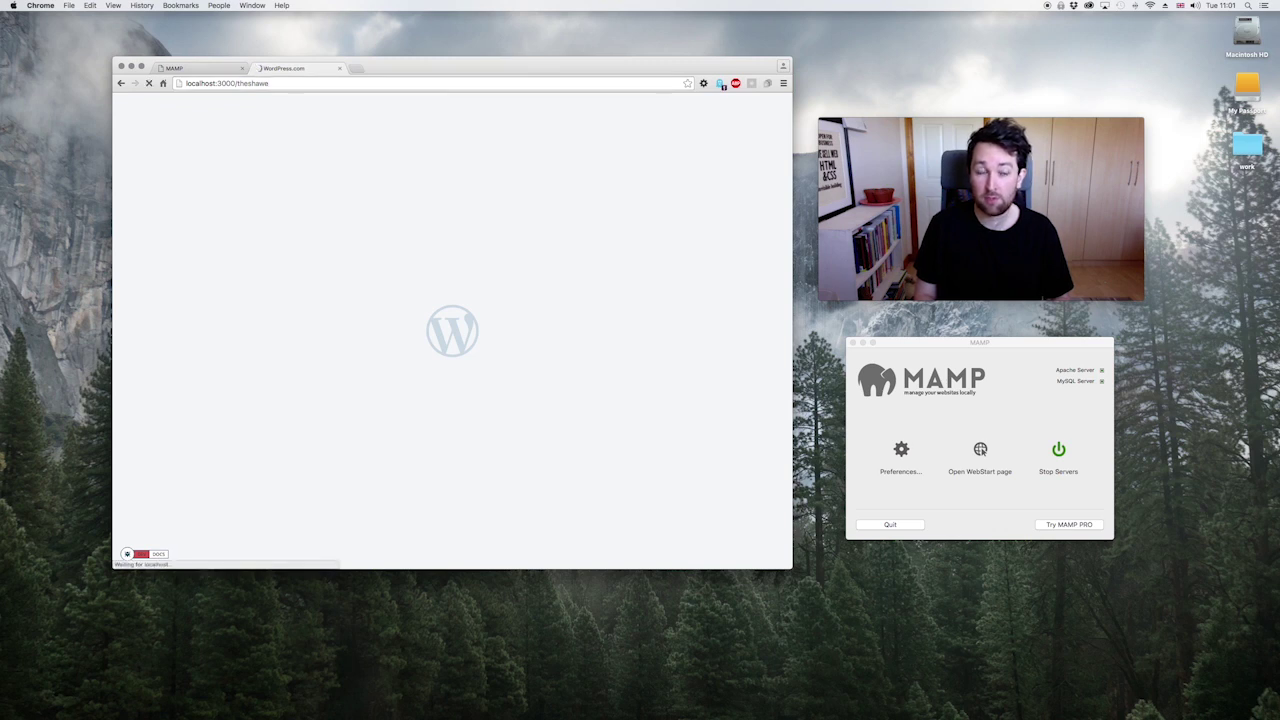
click(216, 83)
click(281, 84)
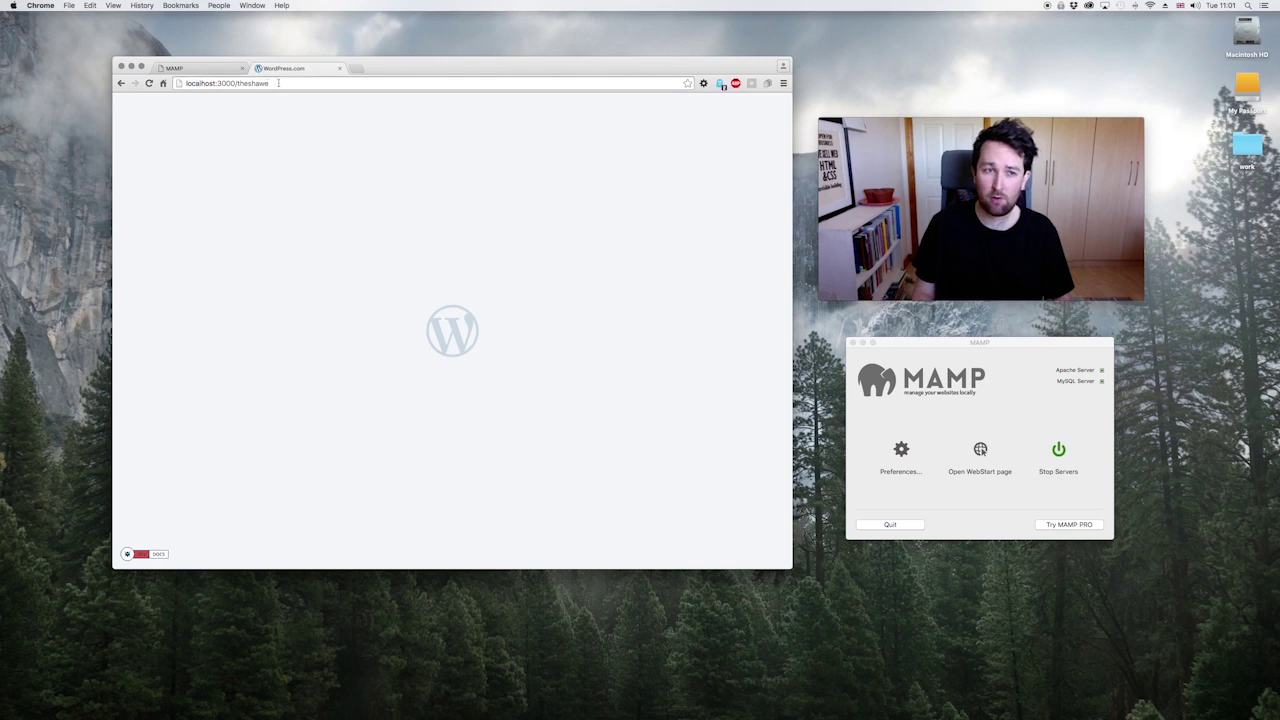
click(202, 70)
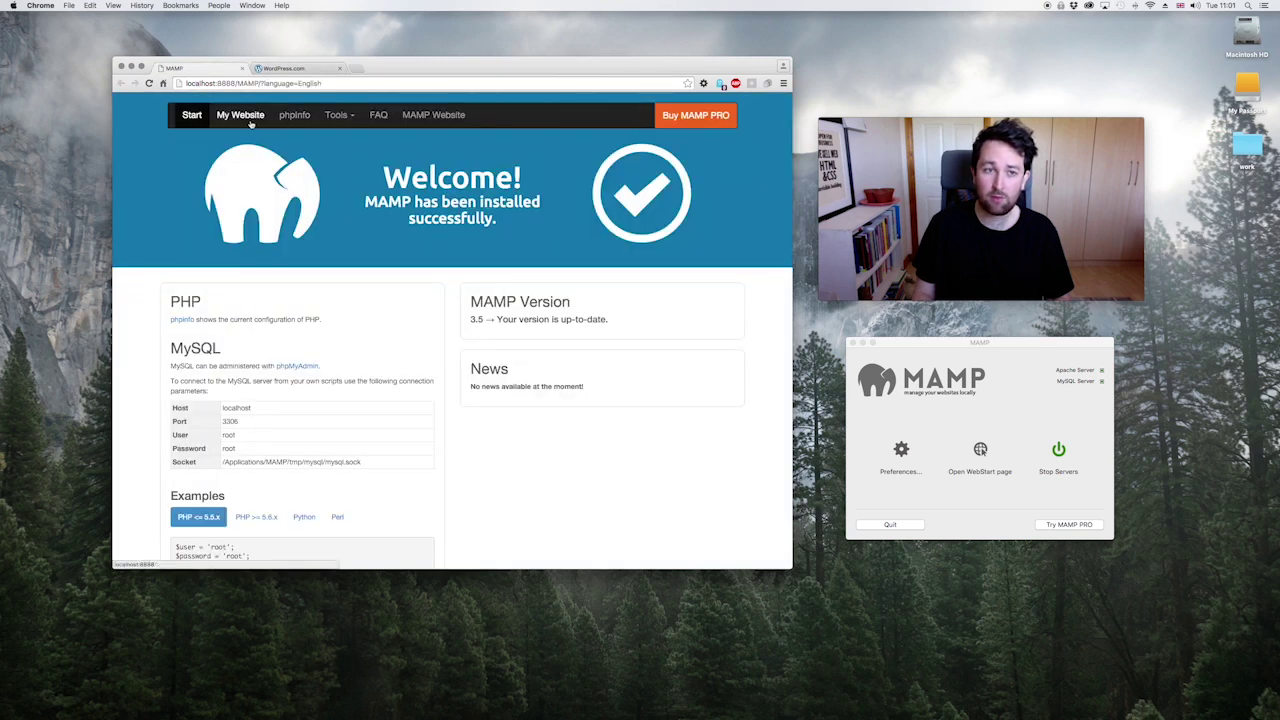
Step: Create a new database named 'theshawe' in phpMyAdmin
click(328, 117)
click(345, 136)
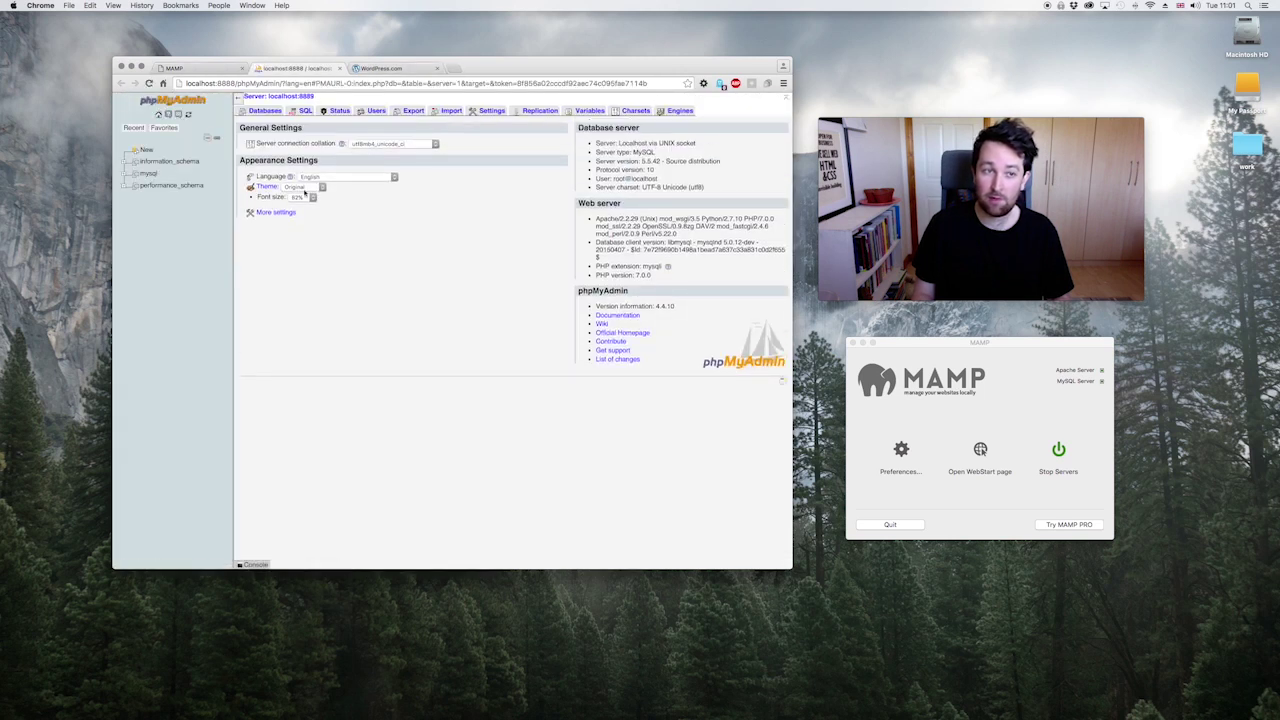
click(266, 110)
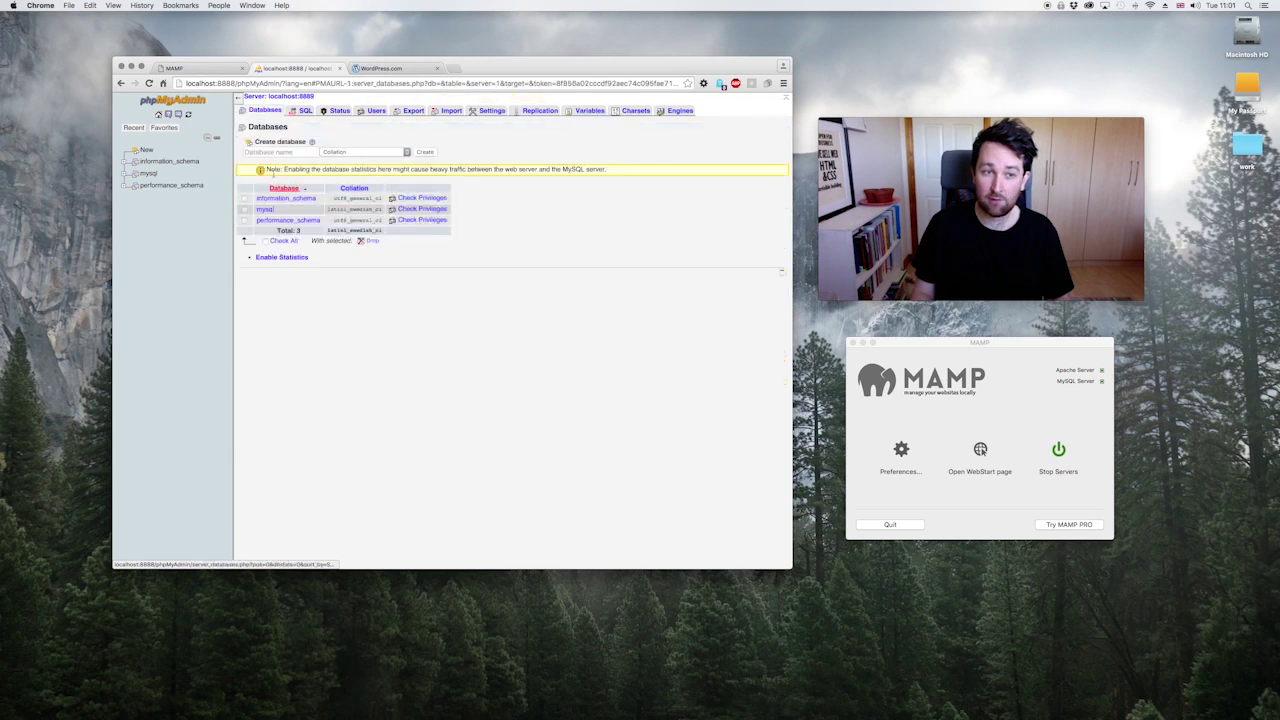
click(266, 152)
text(theshawe)
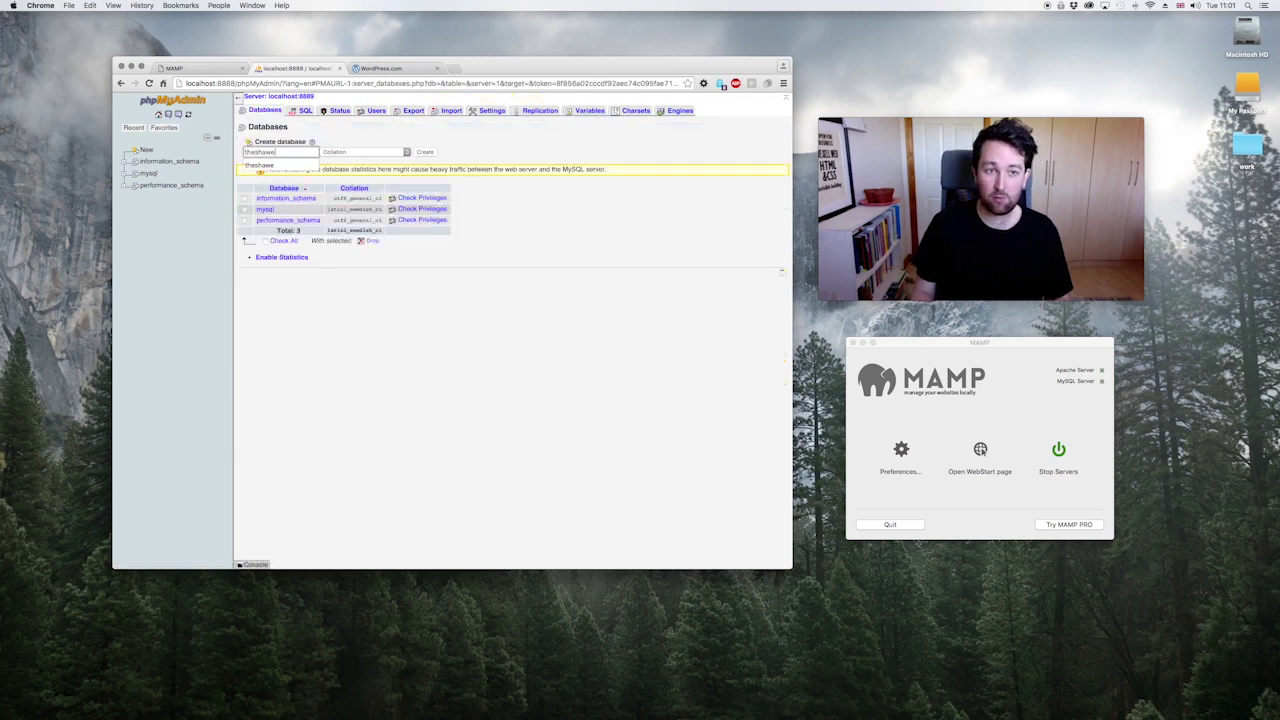
click(426, 152)
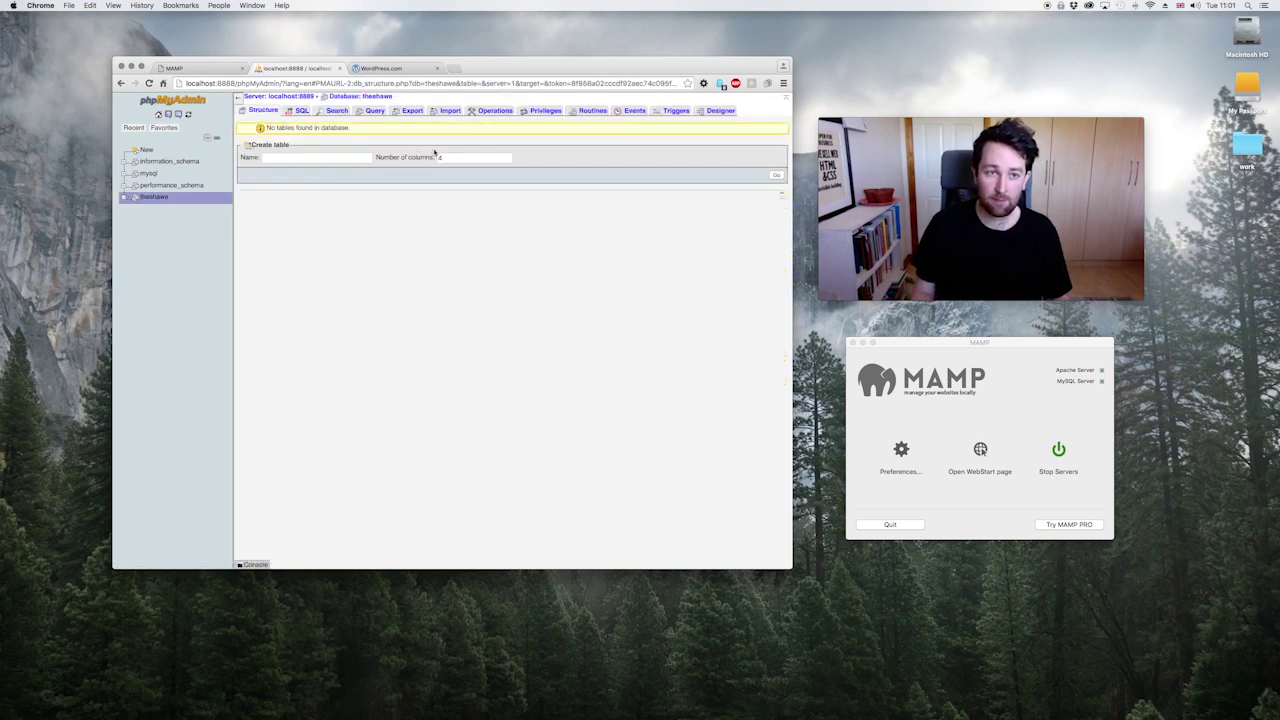
Step: Close the WordPress.com and MAMP start page tabs, then stop and restart the MAMP servers
click(434, 68)
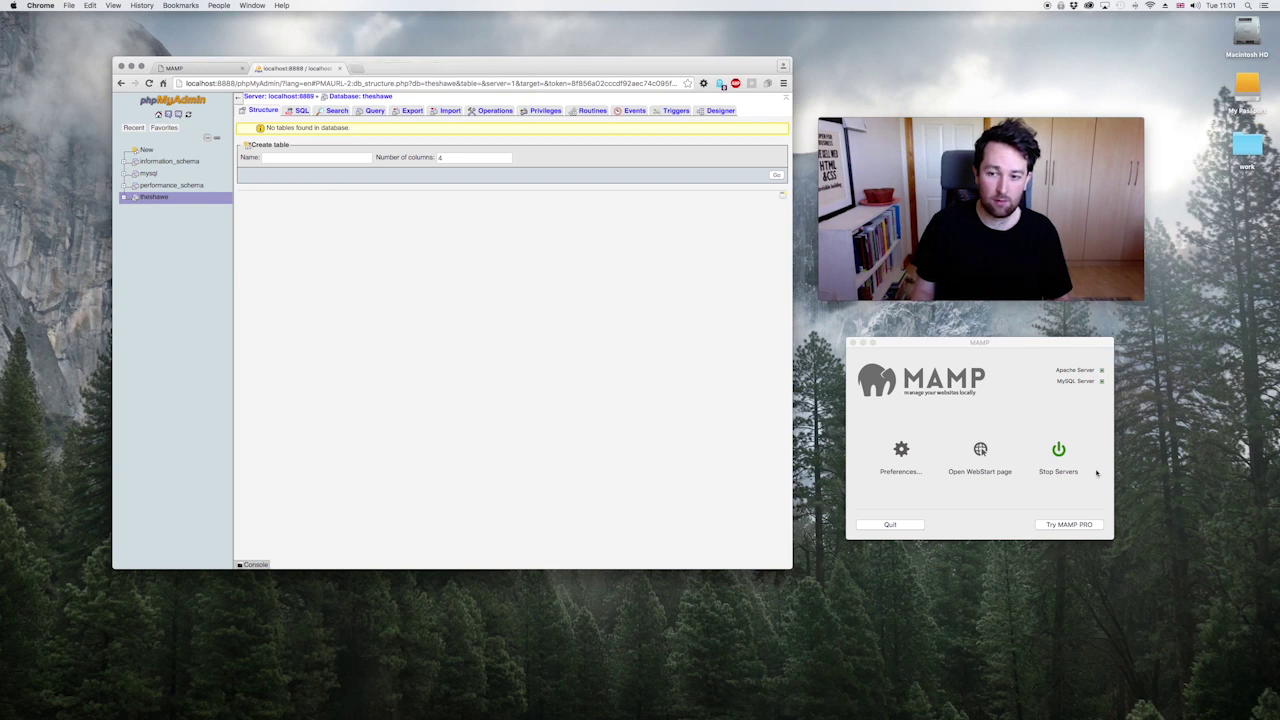
click(1058, 451)
click(1060, 452)
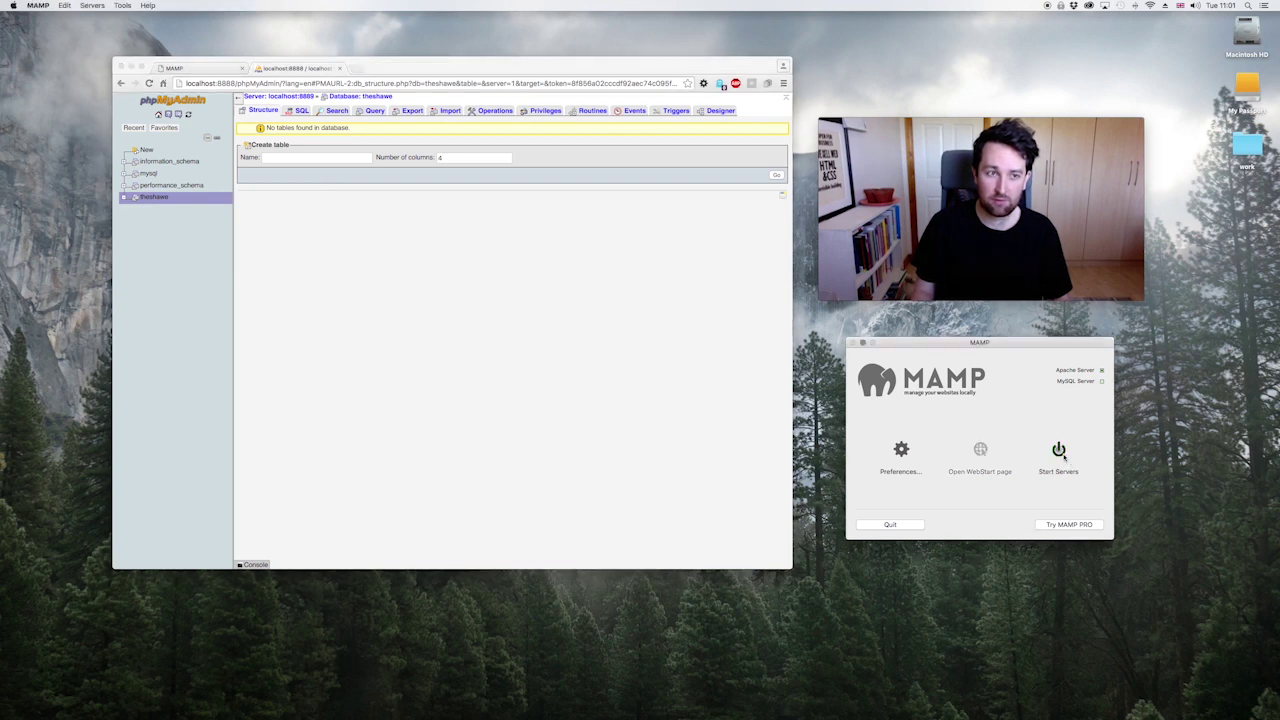
click(205, 68)
click(241, 68)
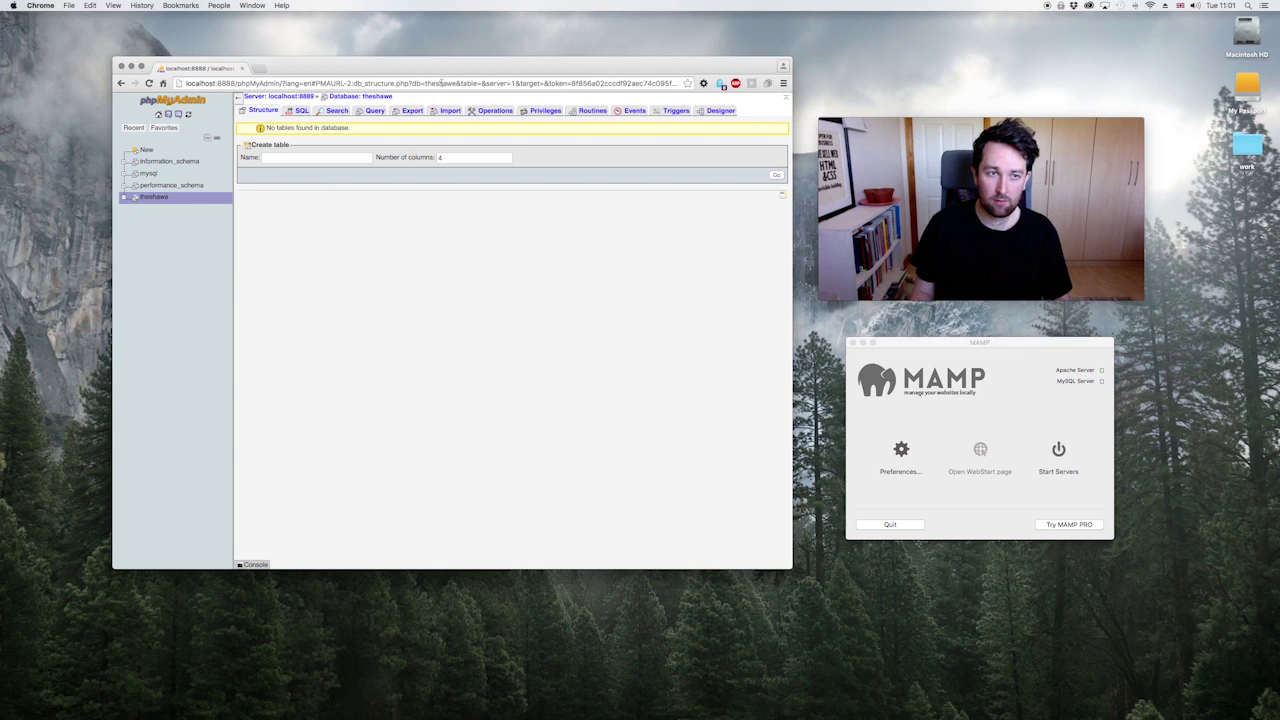
click(1062, 473)
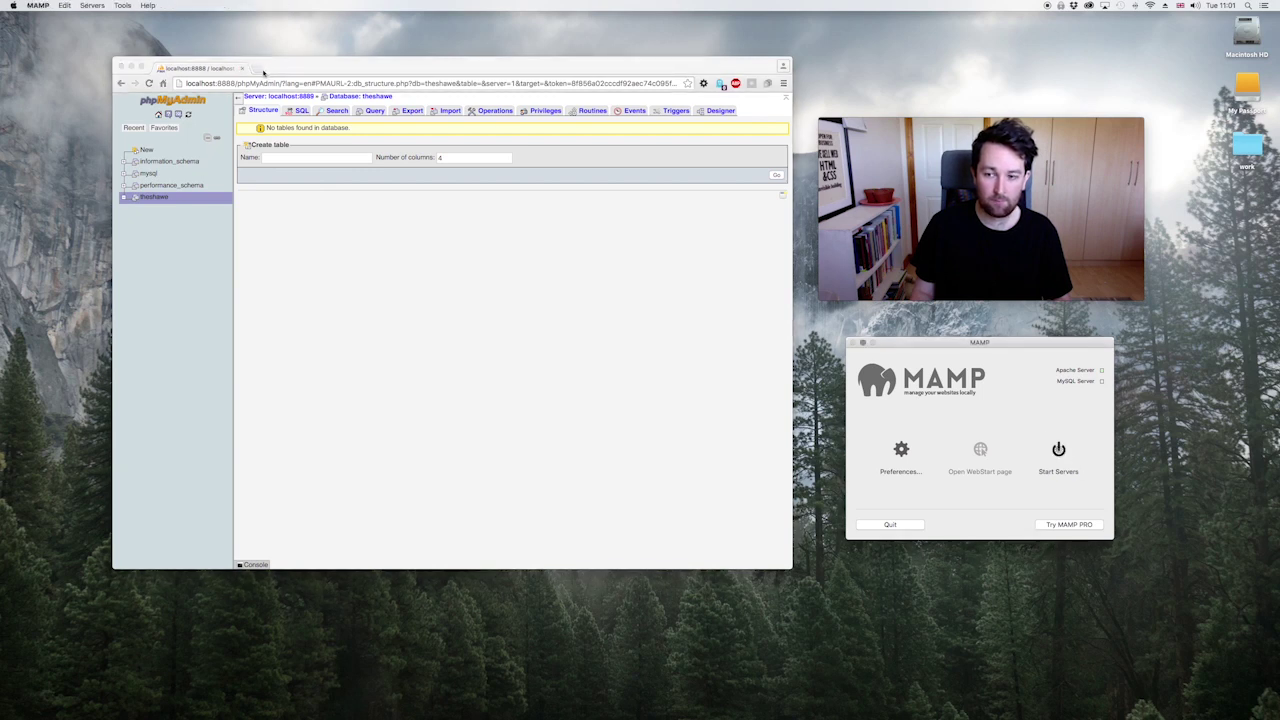
click(263, 70)
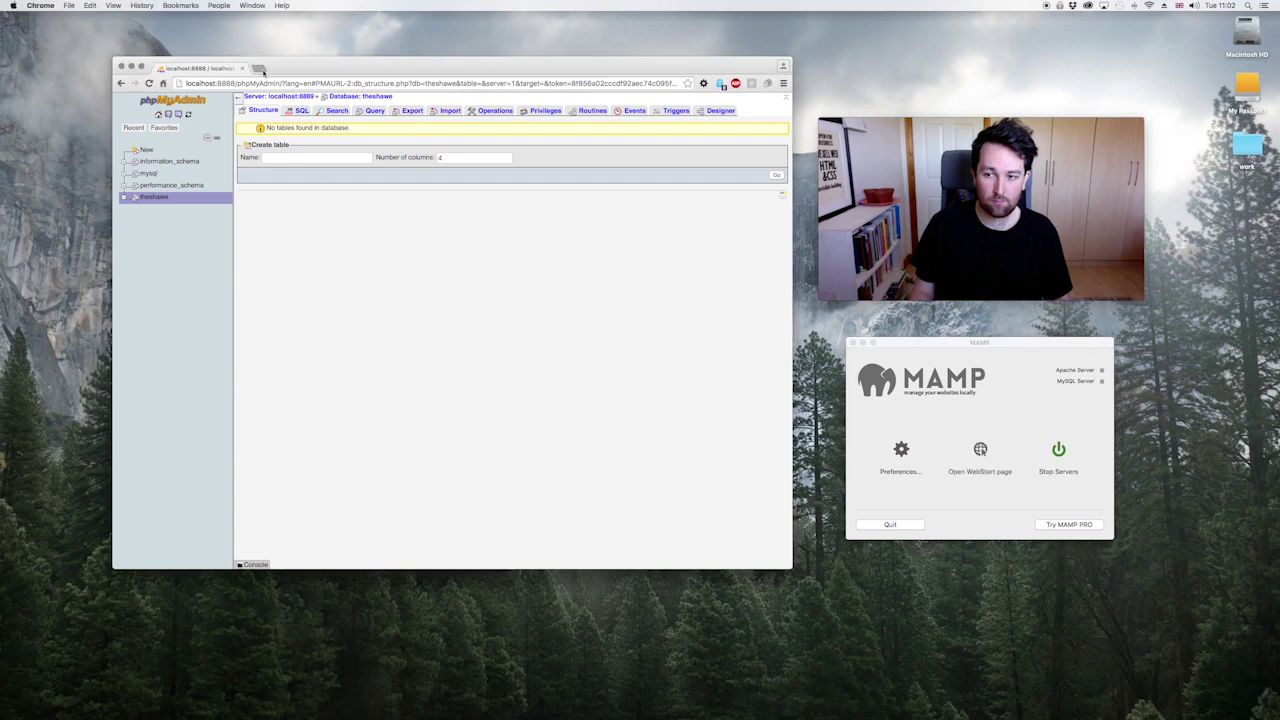
Step: Try localhost:3000/theshawe in a new tab, then change the port to 8888 to load it
click(263, 70)
text(localhost:3000)
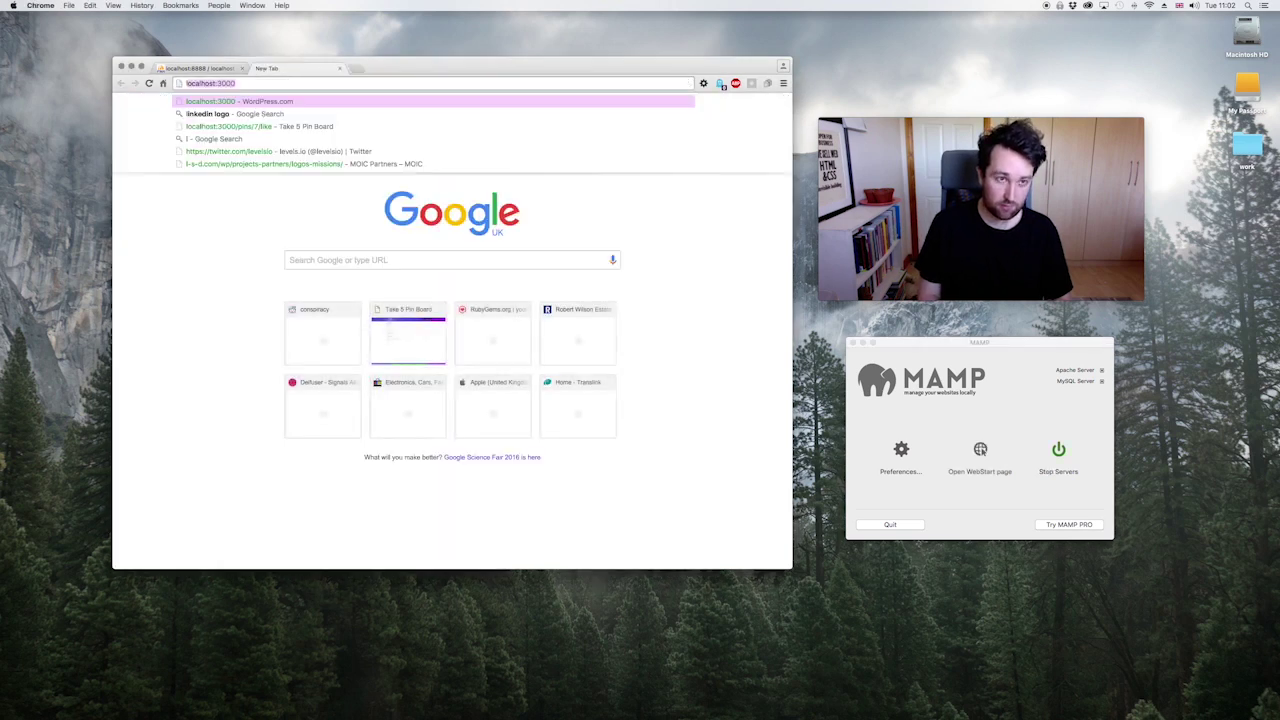
text(/theshawe)
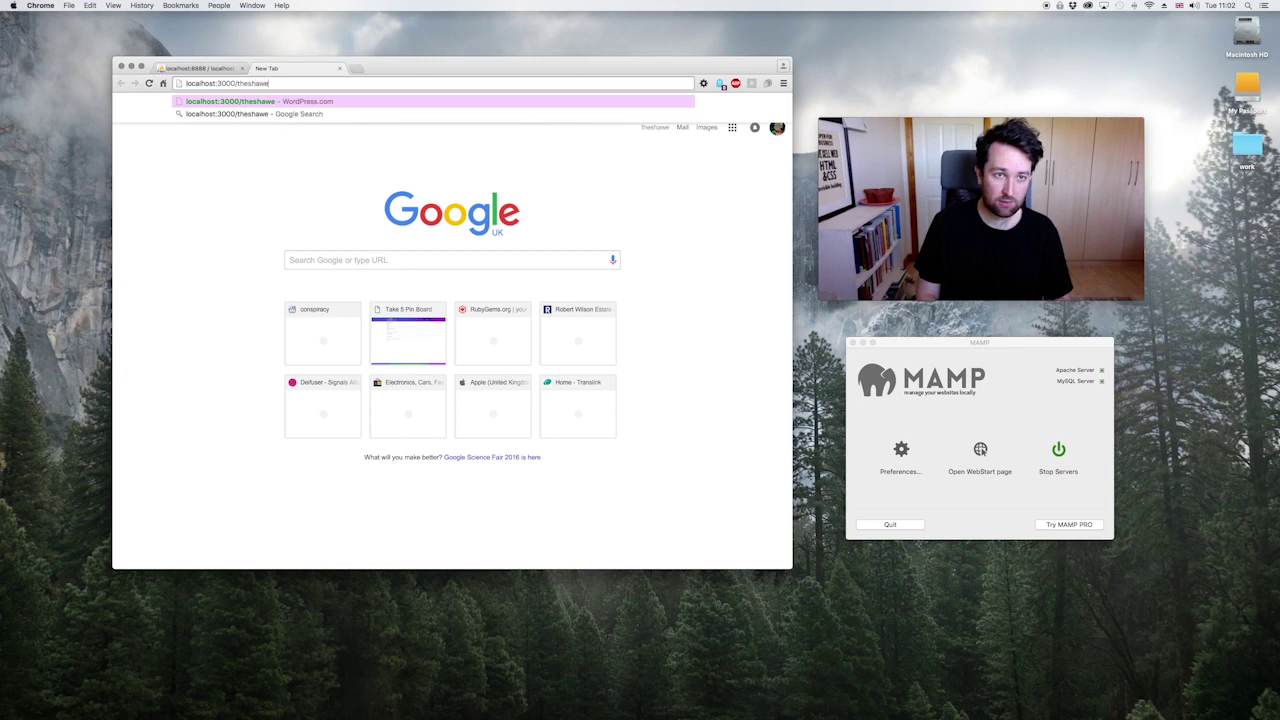
key(Return)
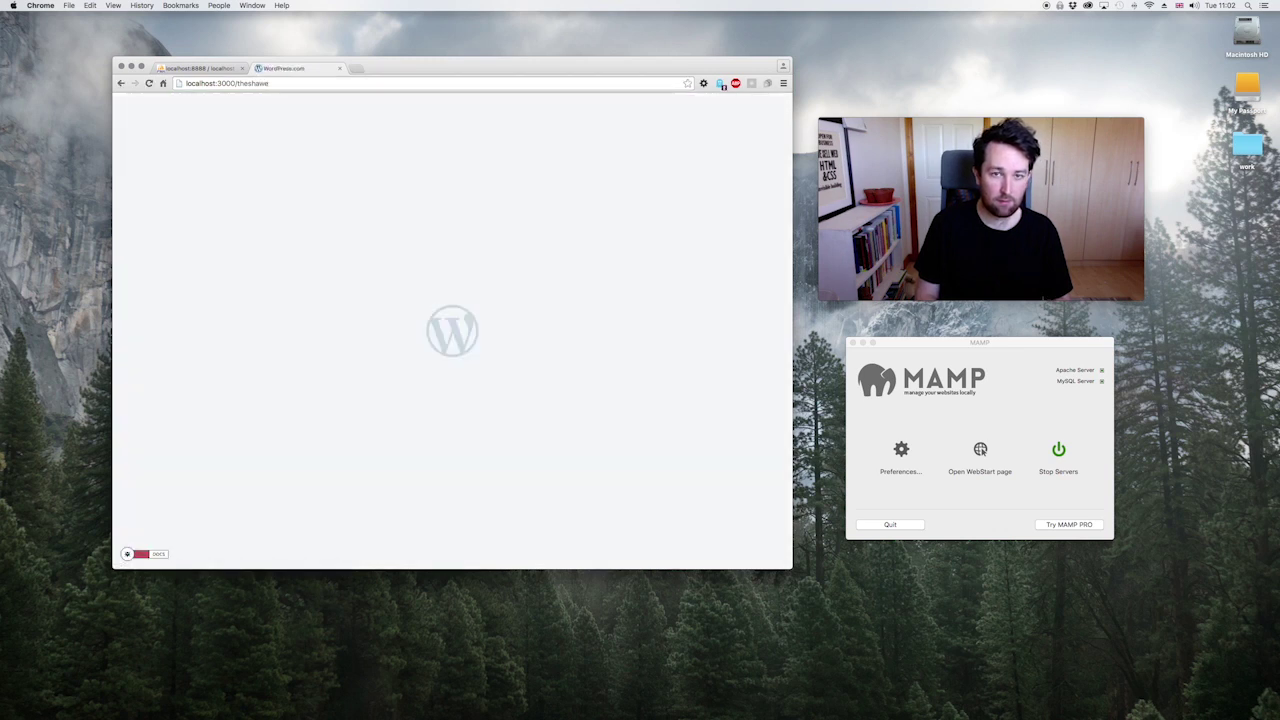
click(218, 69)
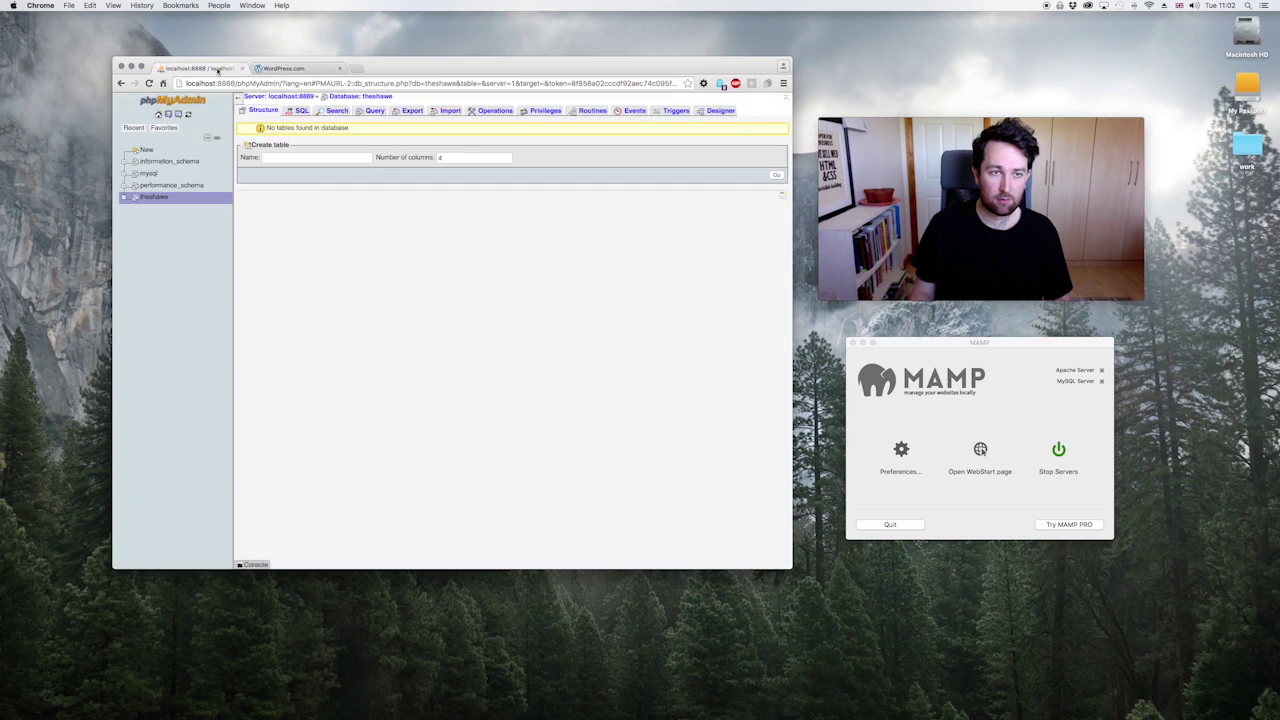
click(285, 69)
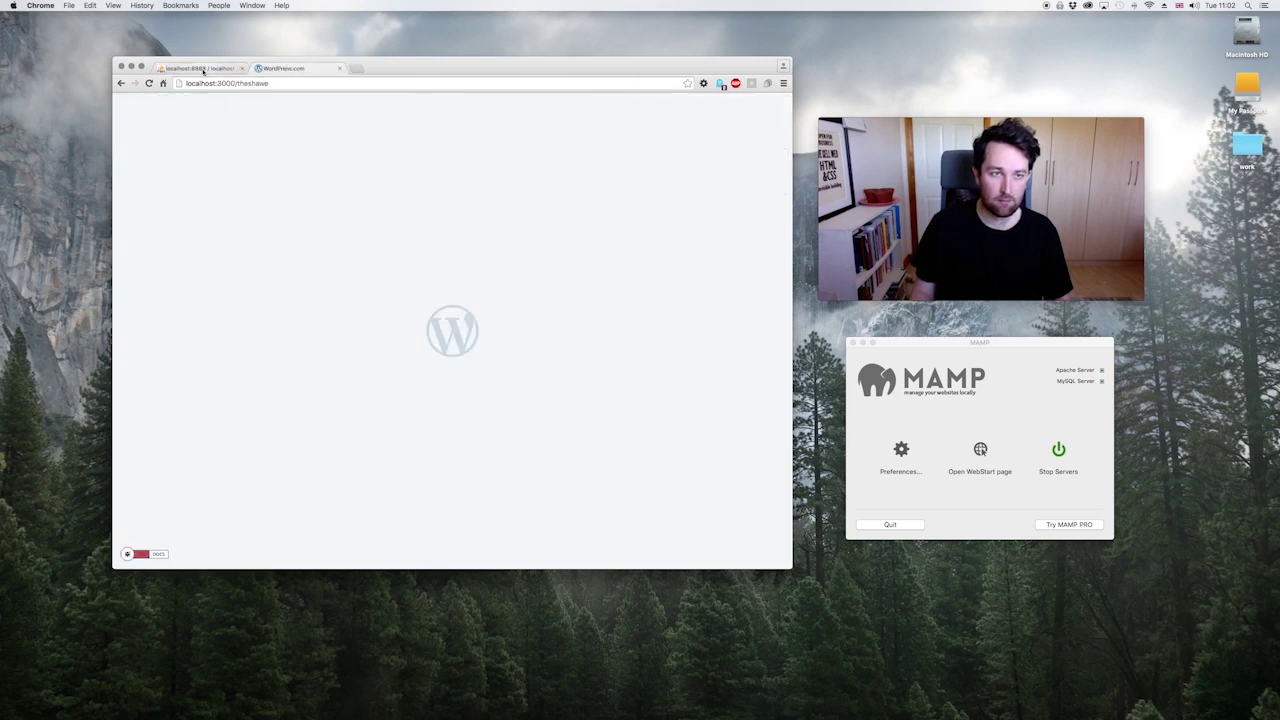
drag(217, 84, 235, 85)
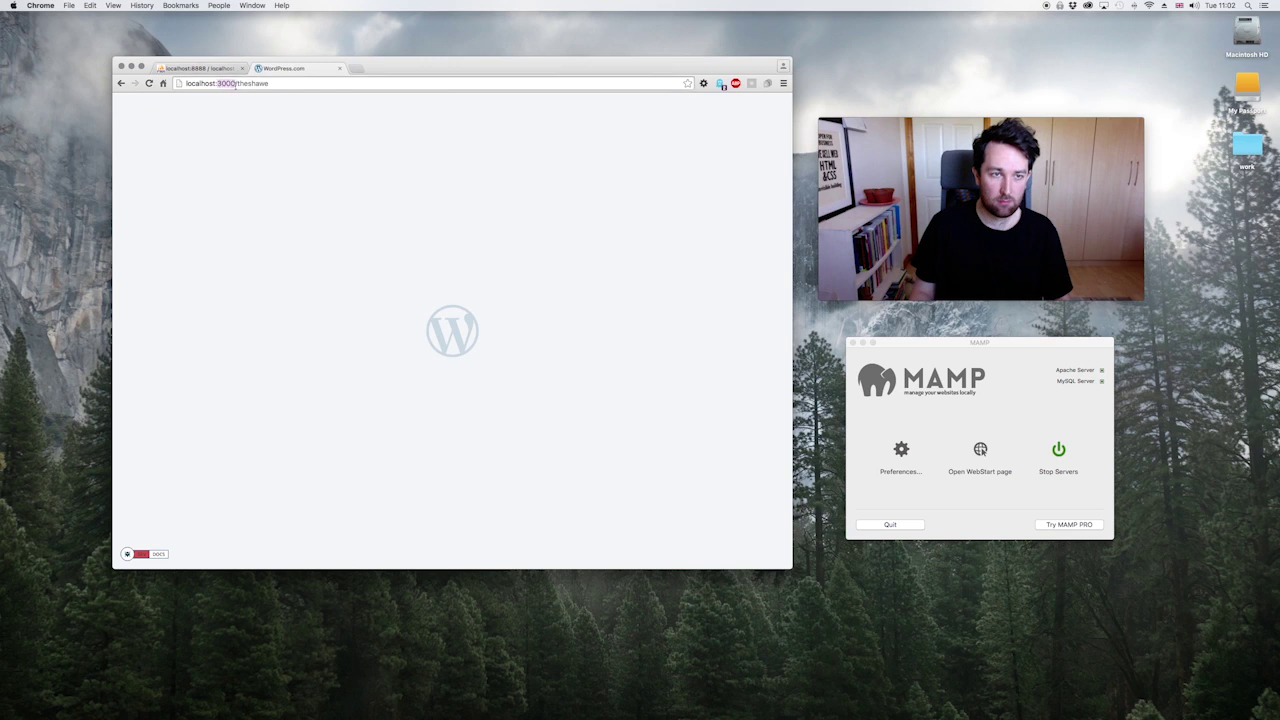
text(8888)
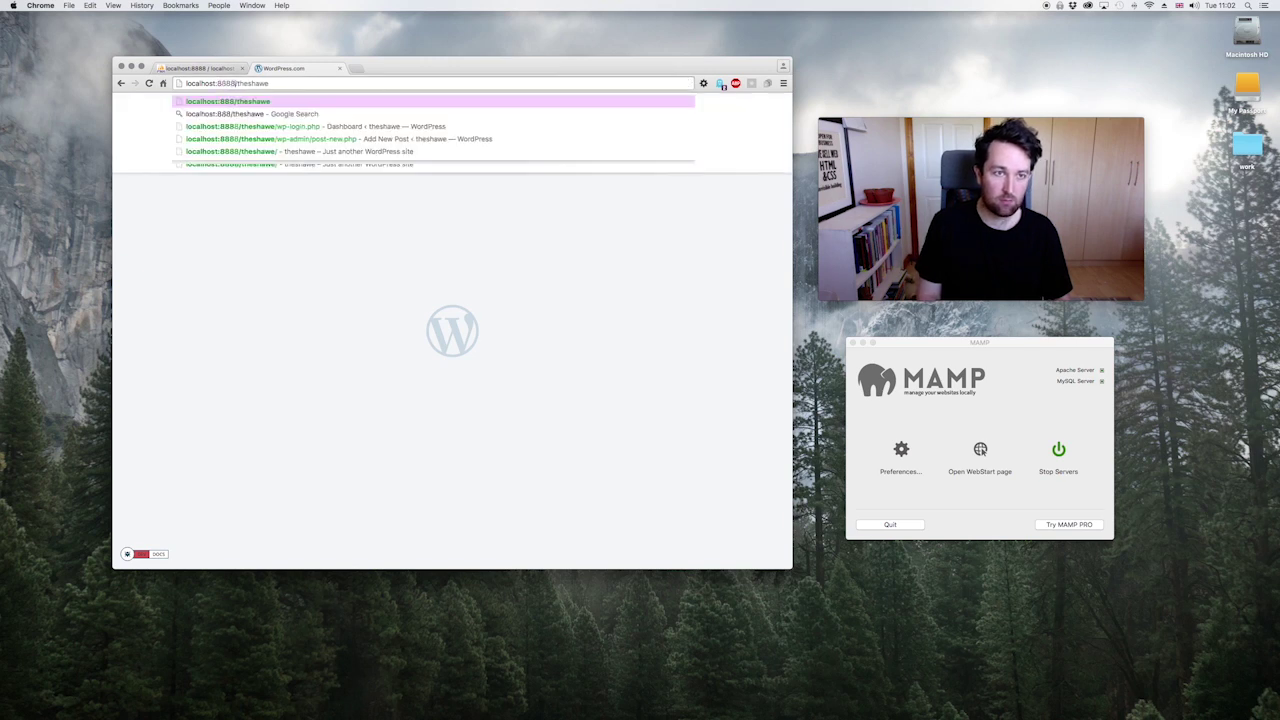
key(Return)
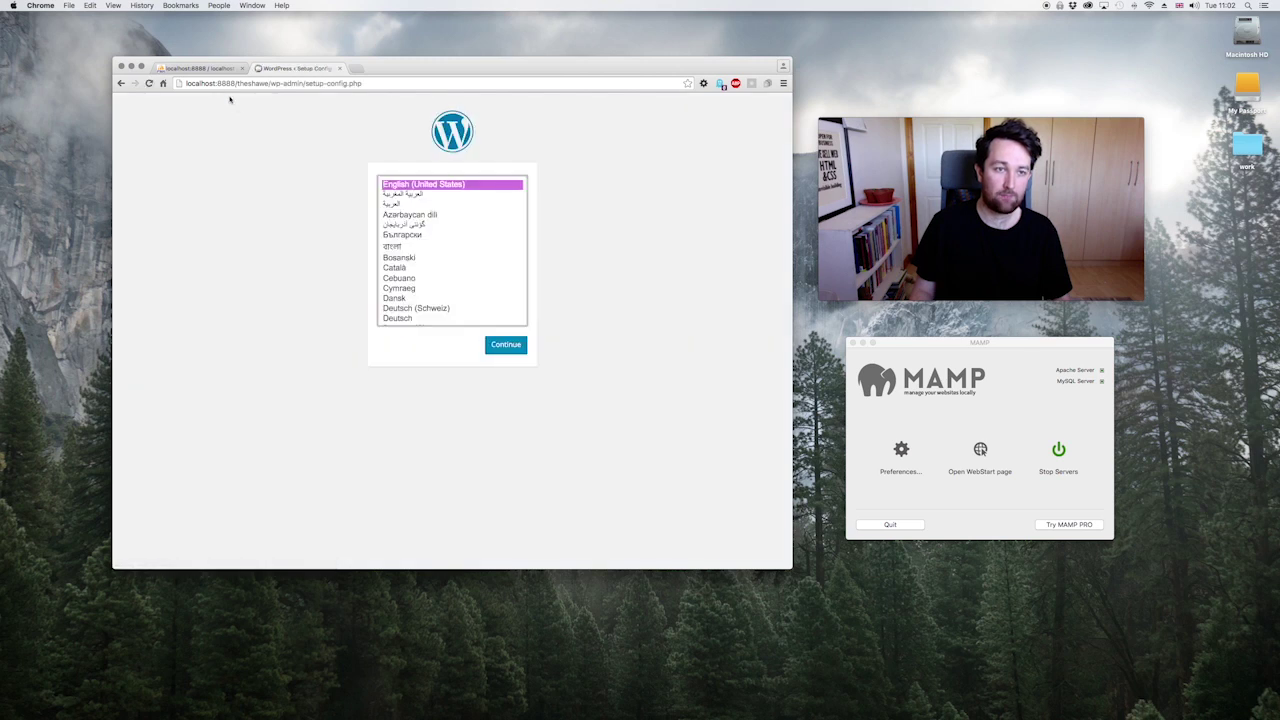
Step: Compare the 8888 port in the phpMyAdmin address, then keep English (United States) and continue setup
click(198, 67)
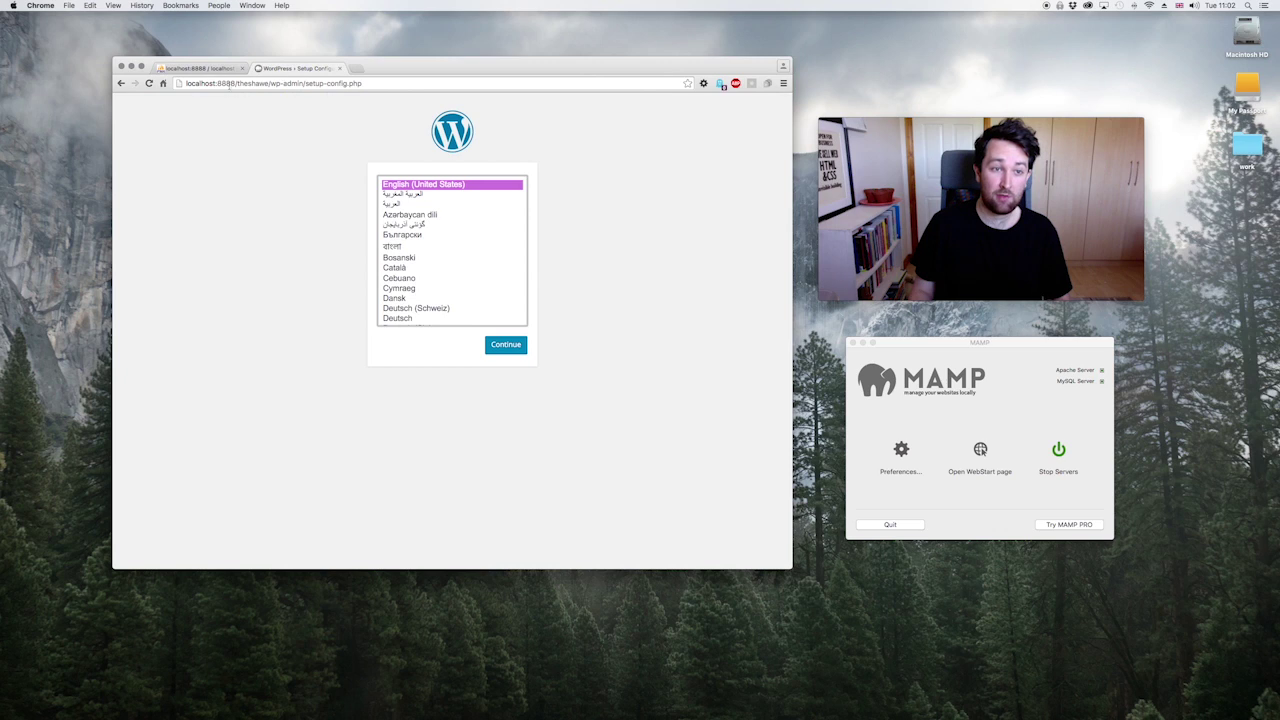
click(210, 69)
double_click(221, 83)
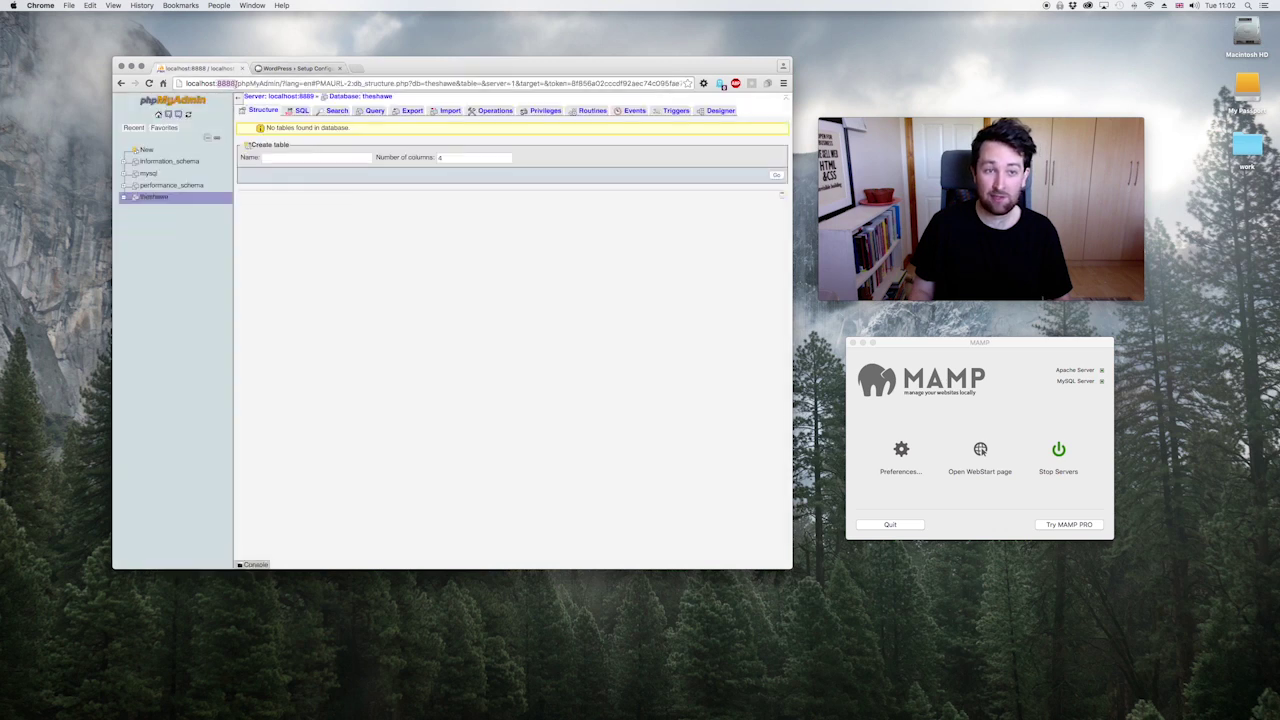
click(285, 68)
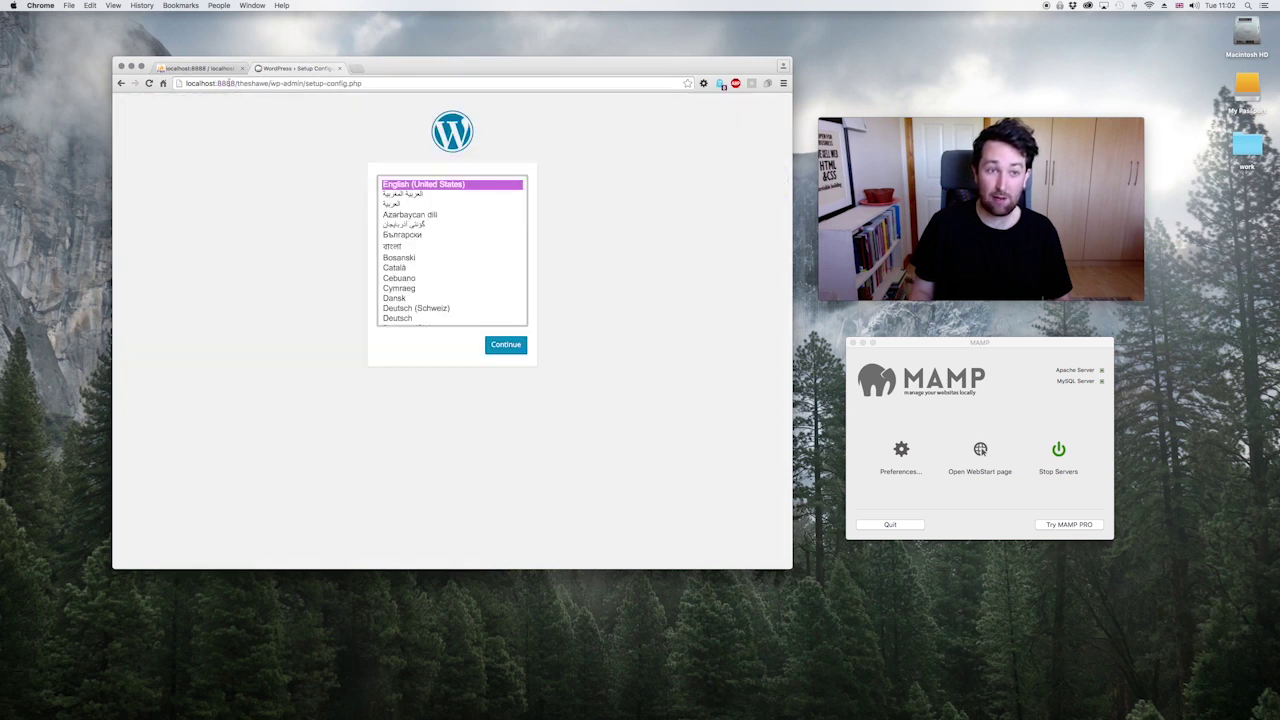
click(217, 83)
click(255, 83)
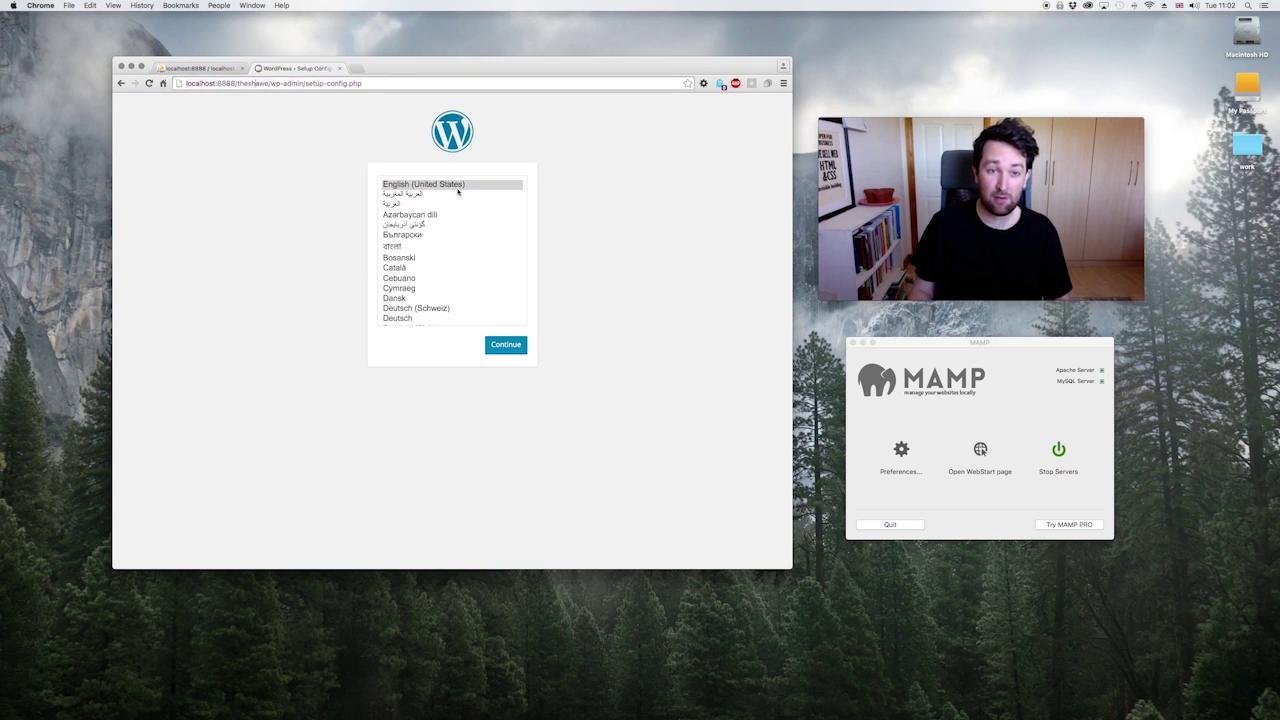
click(463, 186)
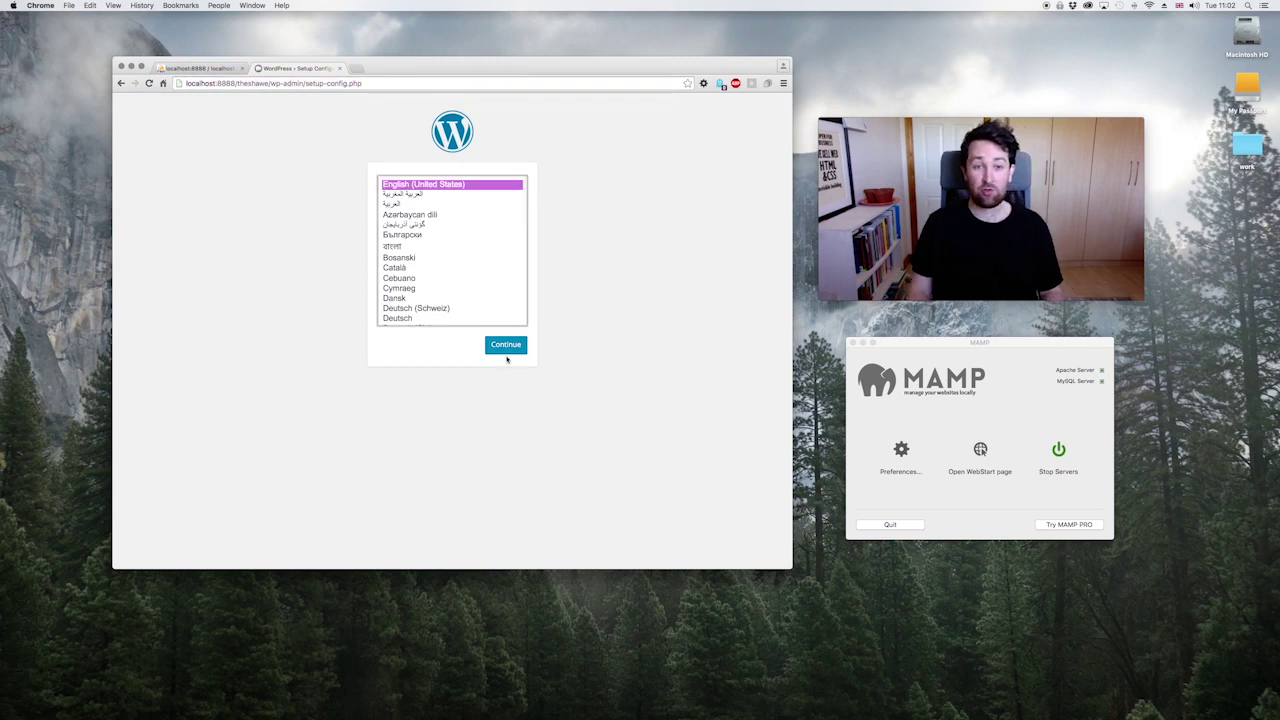
click(511, 346)
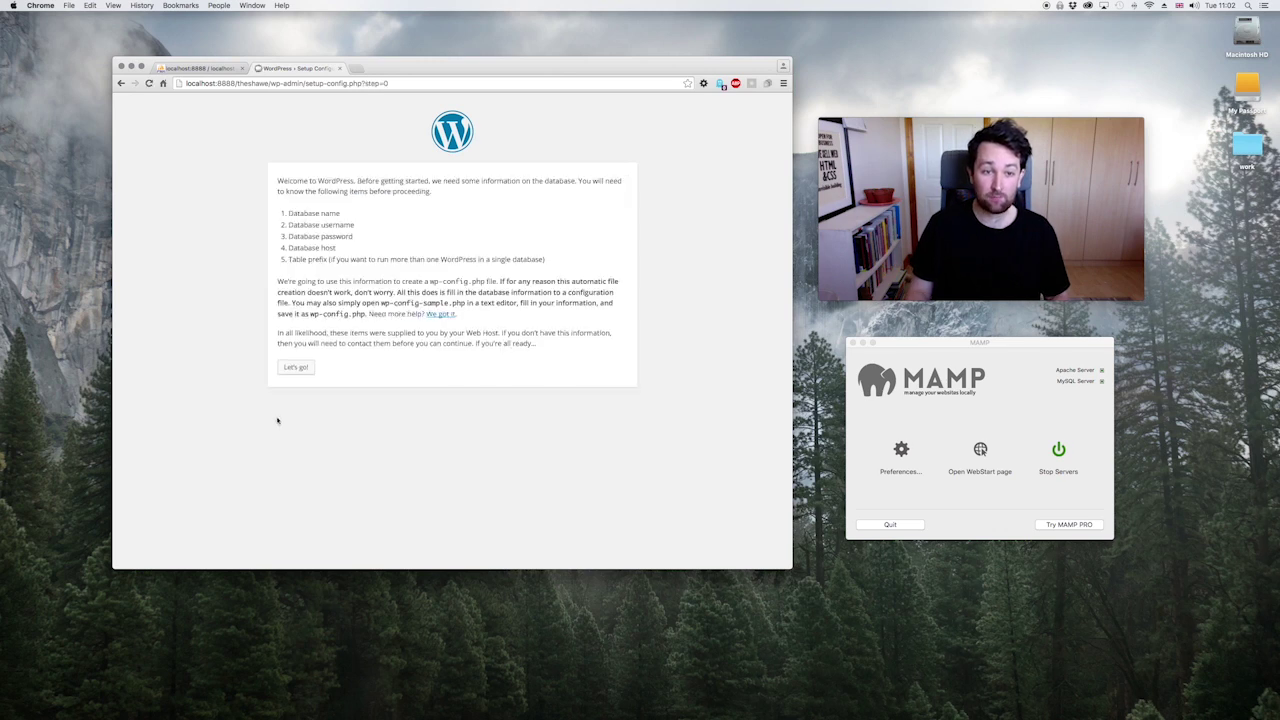
Step: Enter database name 'theshawe' and user name 'root' in the WordPress database form
click(302, 366)
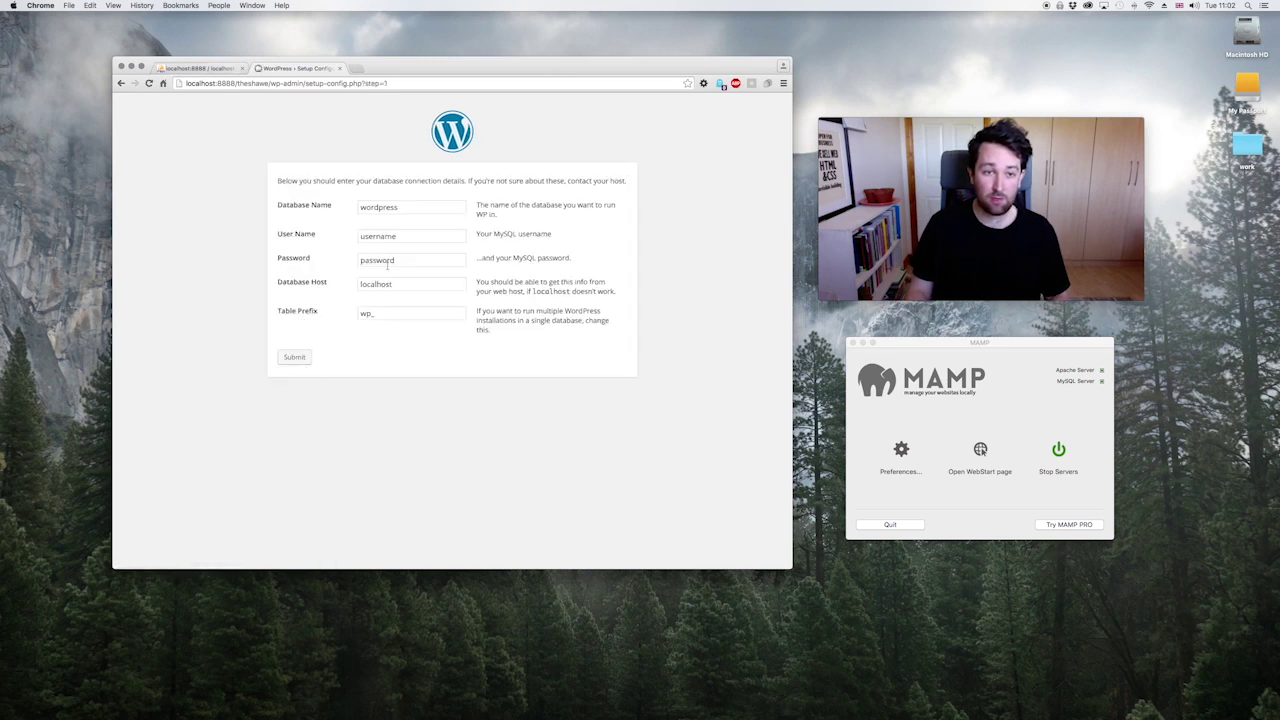
double_click(414, 207)
text(the)
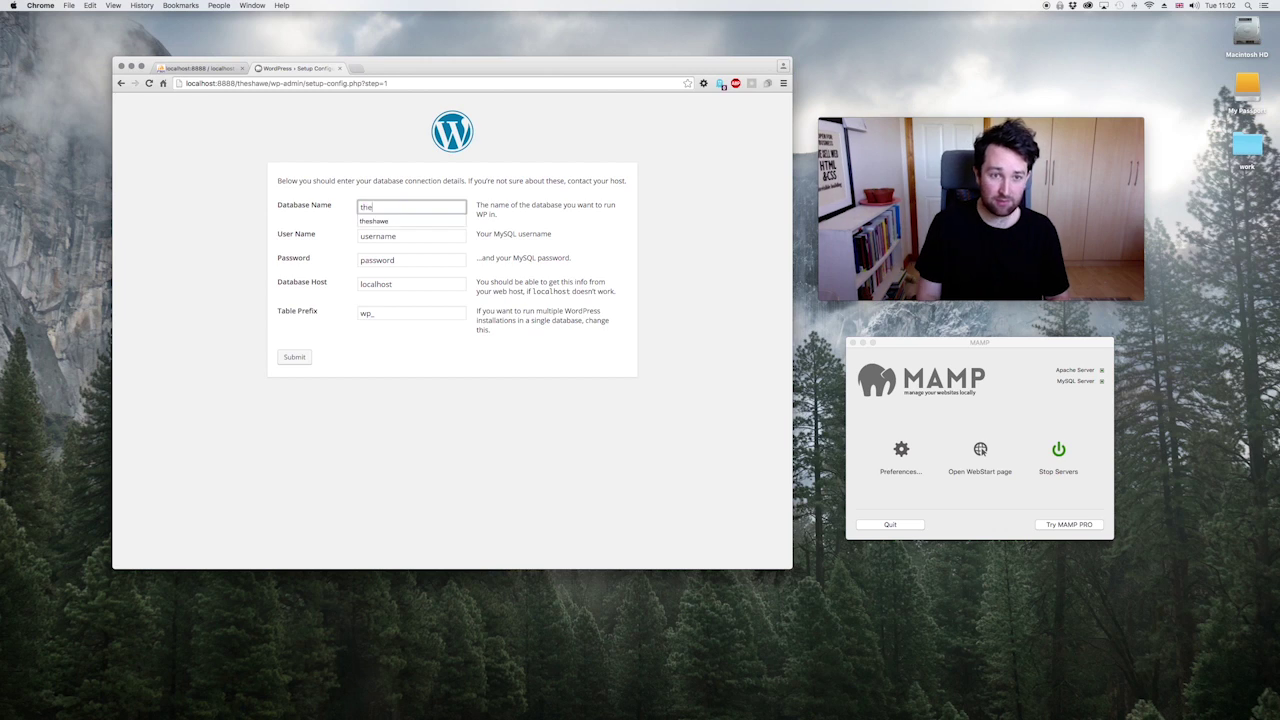
text(shawe)
double_click(400, 235)
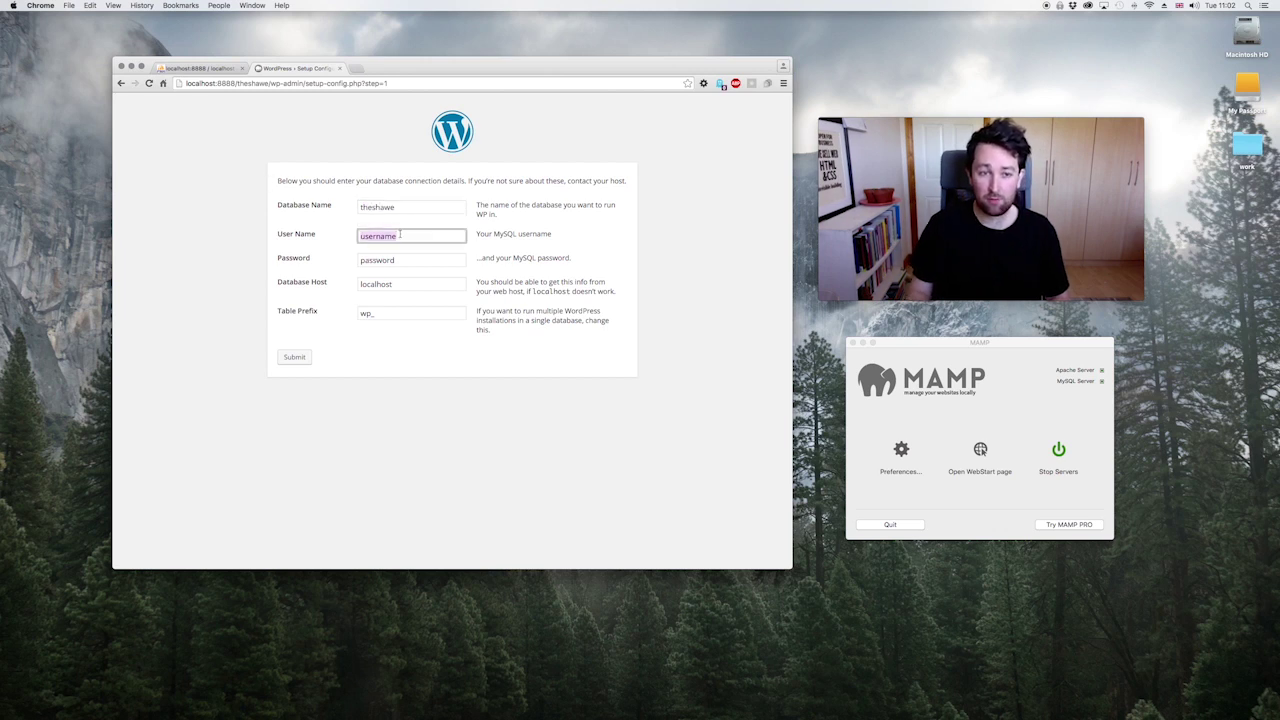
text(ro)
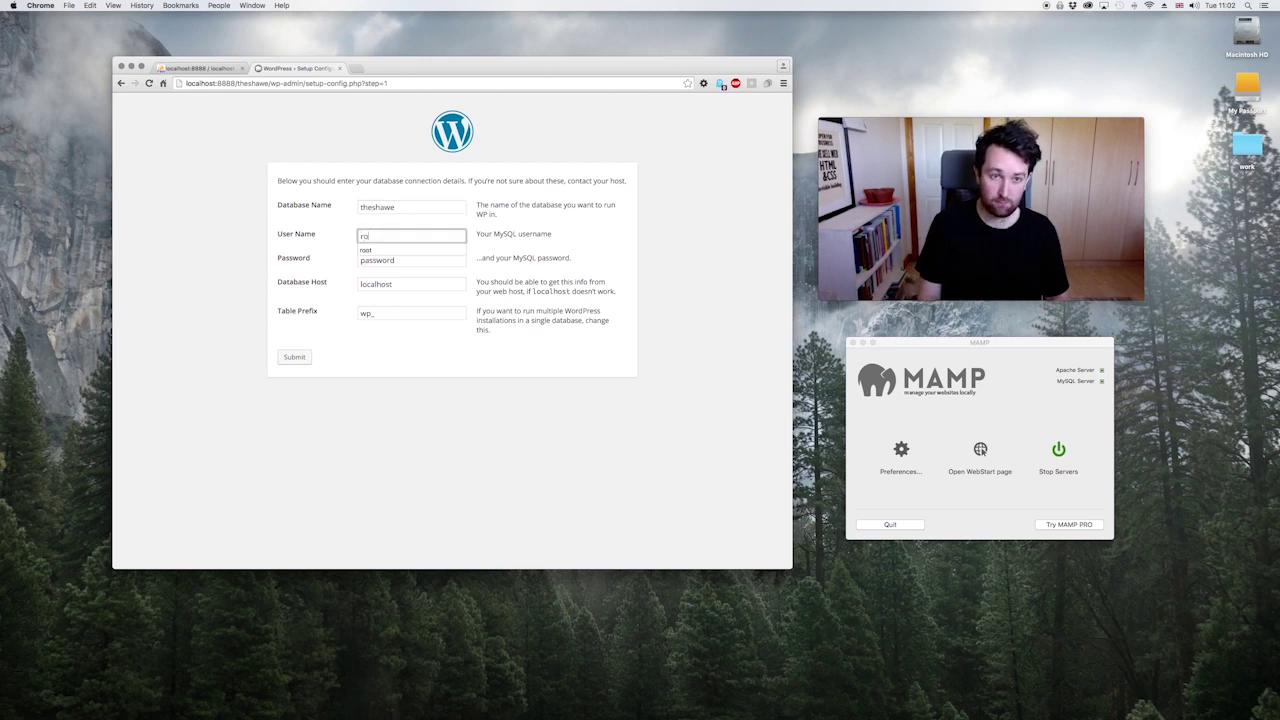
text(ot)
double_click(403, 262)
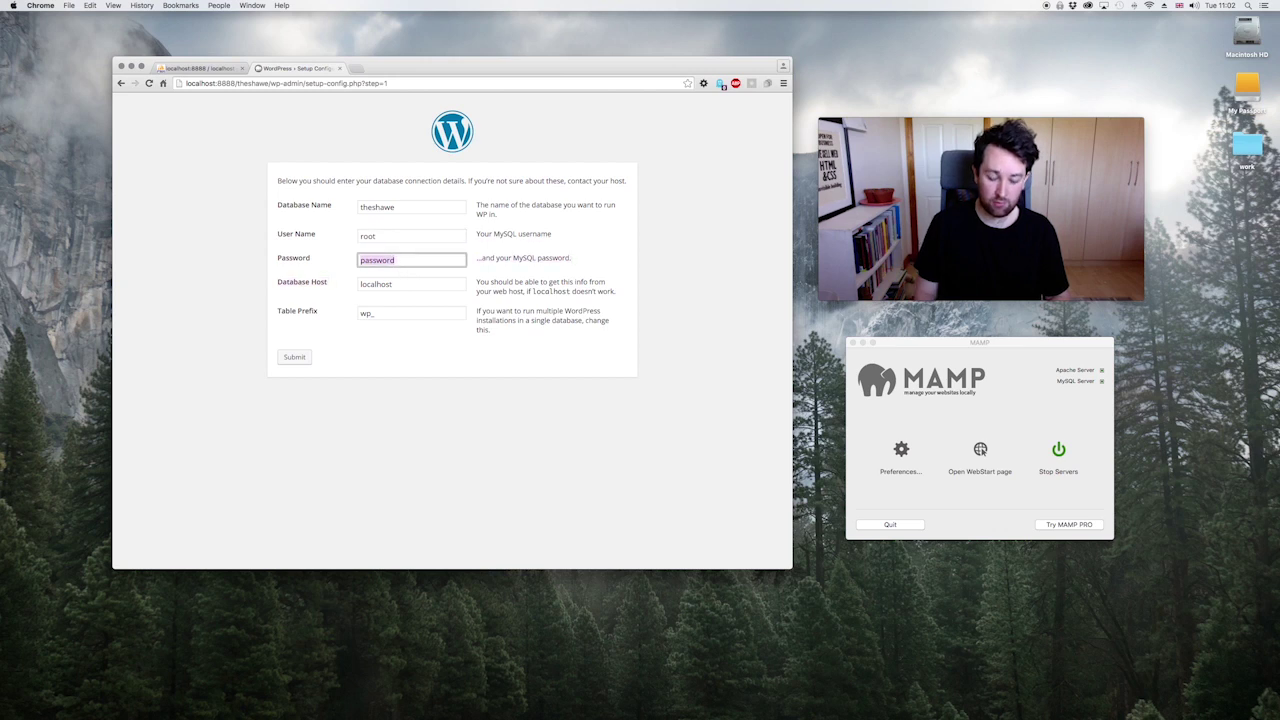
text(root)
click(500, 443)
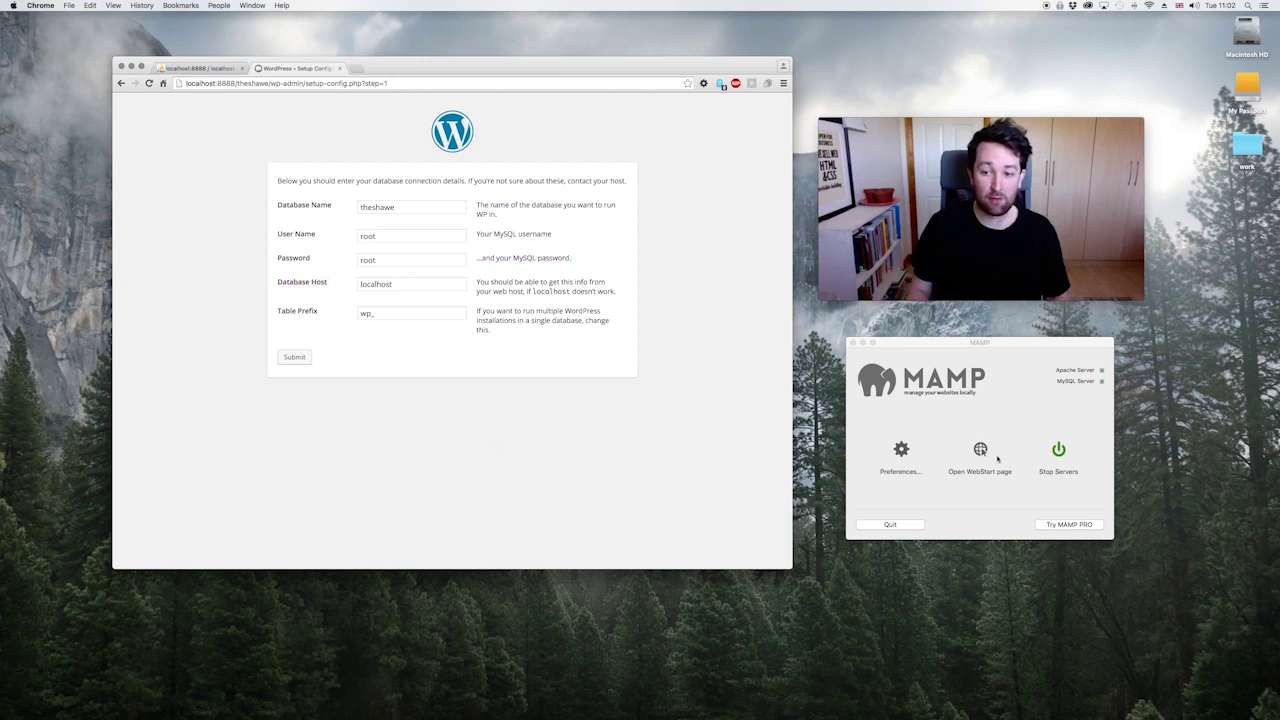
Step: Check the MySQL credentials on MAMP's start page, then submit the connection details
click(997, 458)
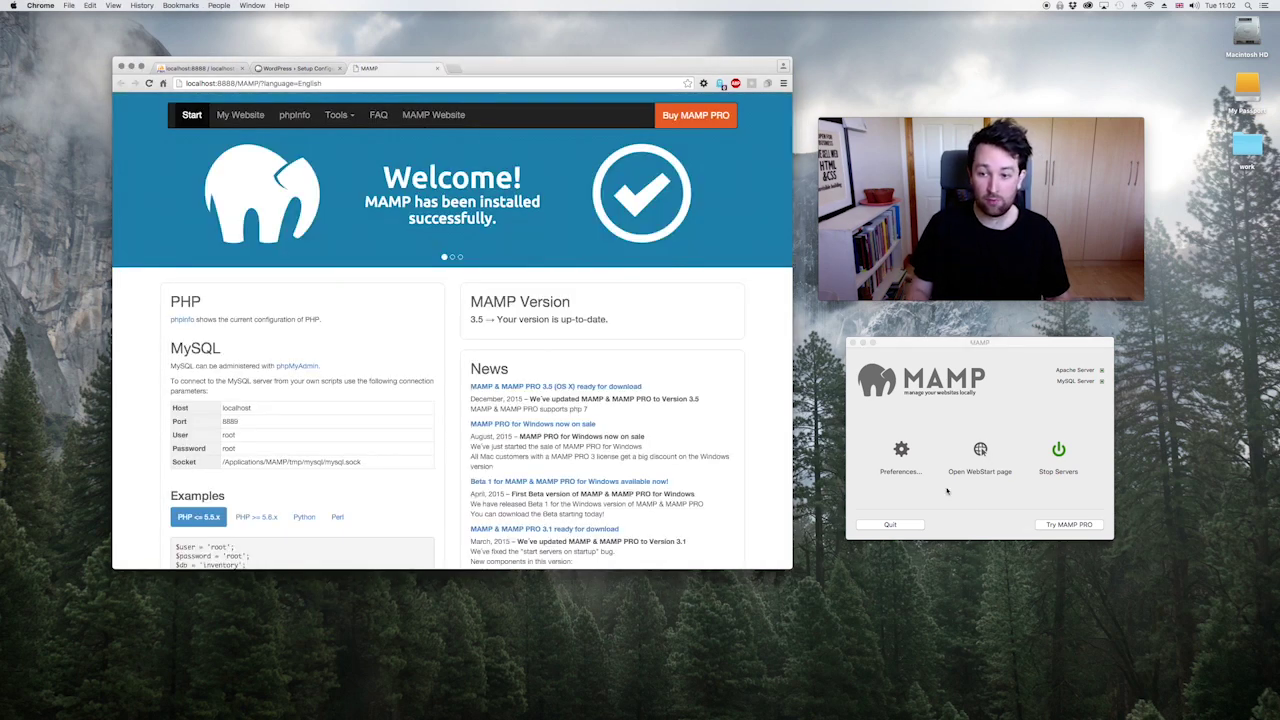
drag(157, 405, 360, 462)
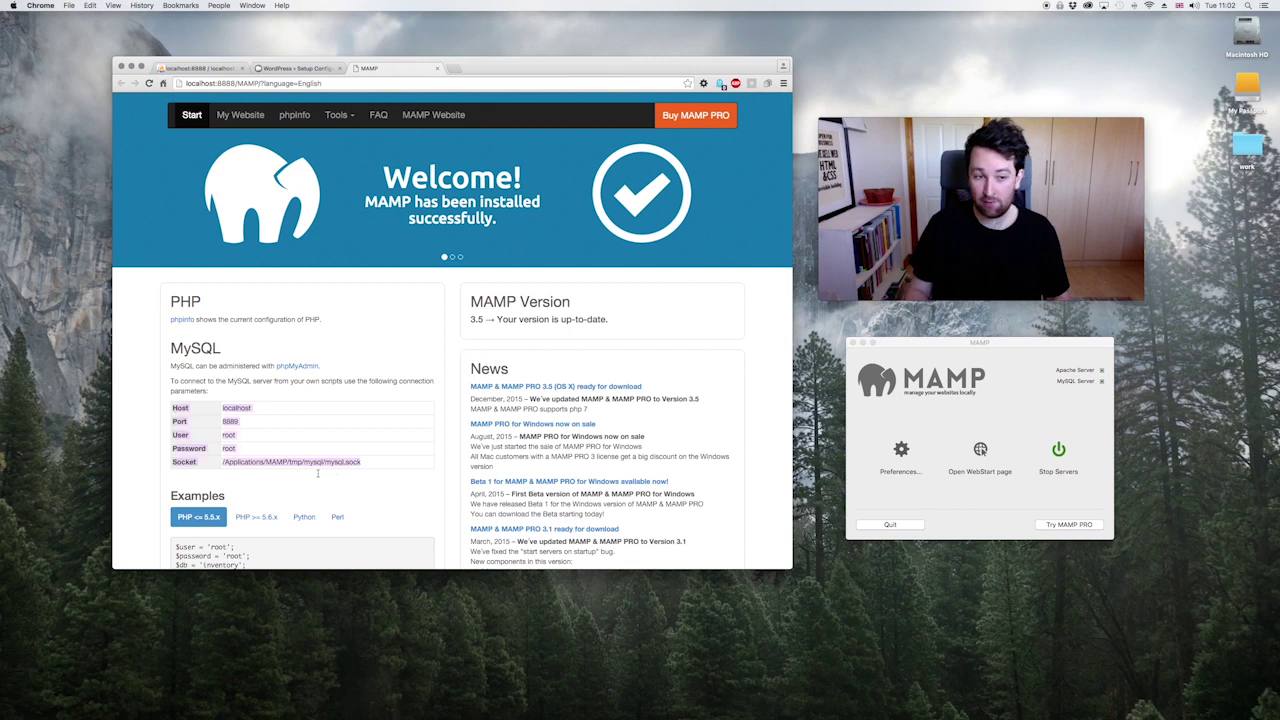
click(339, 490)
click(437, 68)
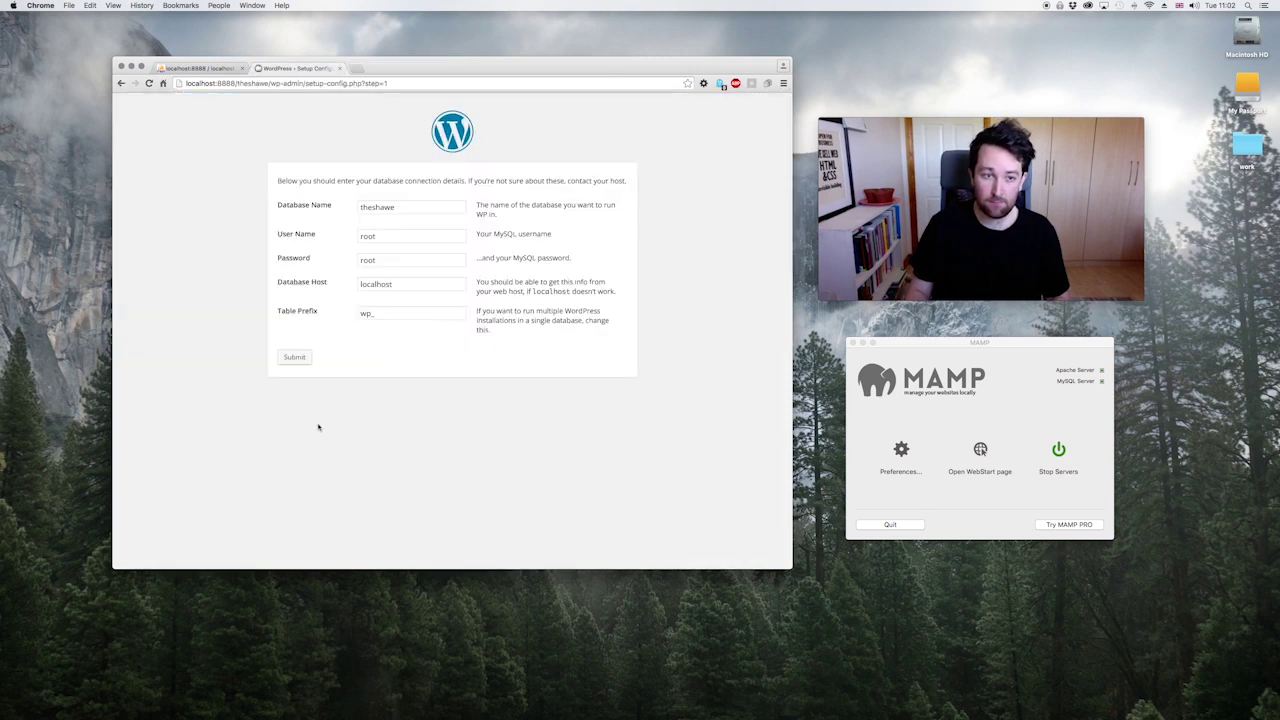
click(300, 362)
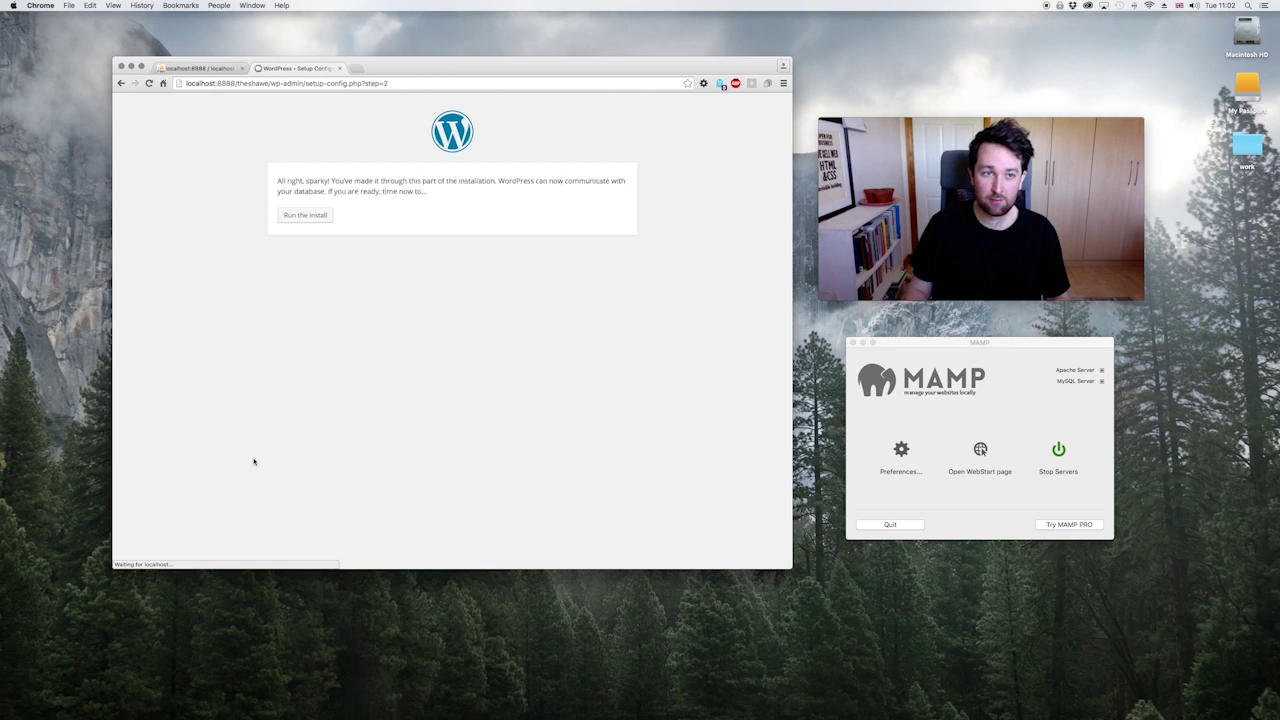
Step: Run the installation and set the site title to 'theshawe'
drag(287, 181, 452, 183)
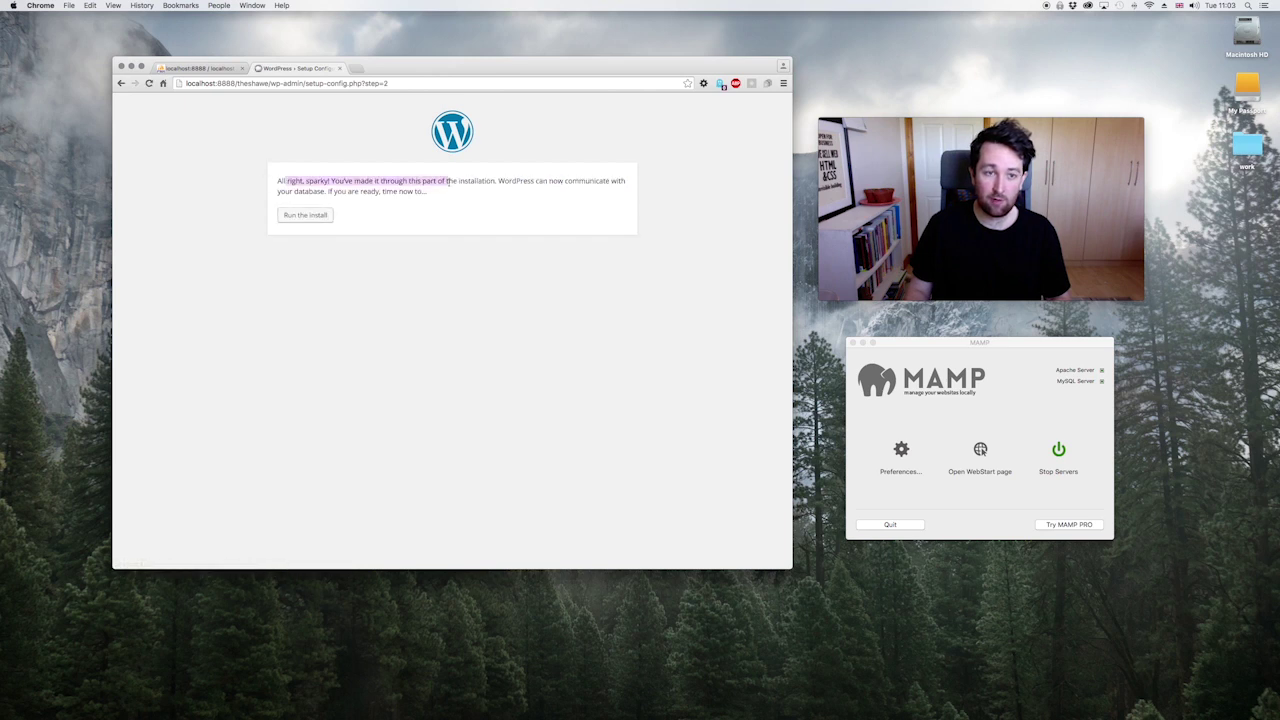
click(316, 220)
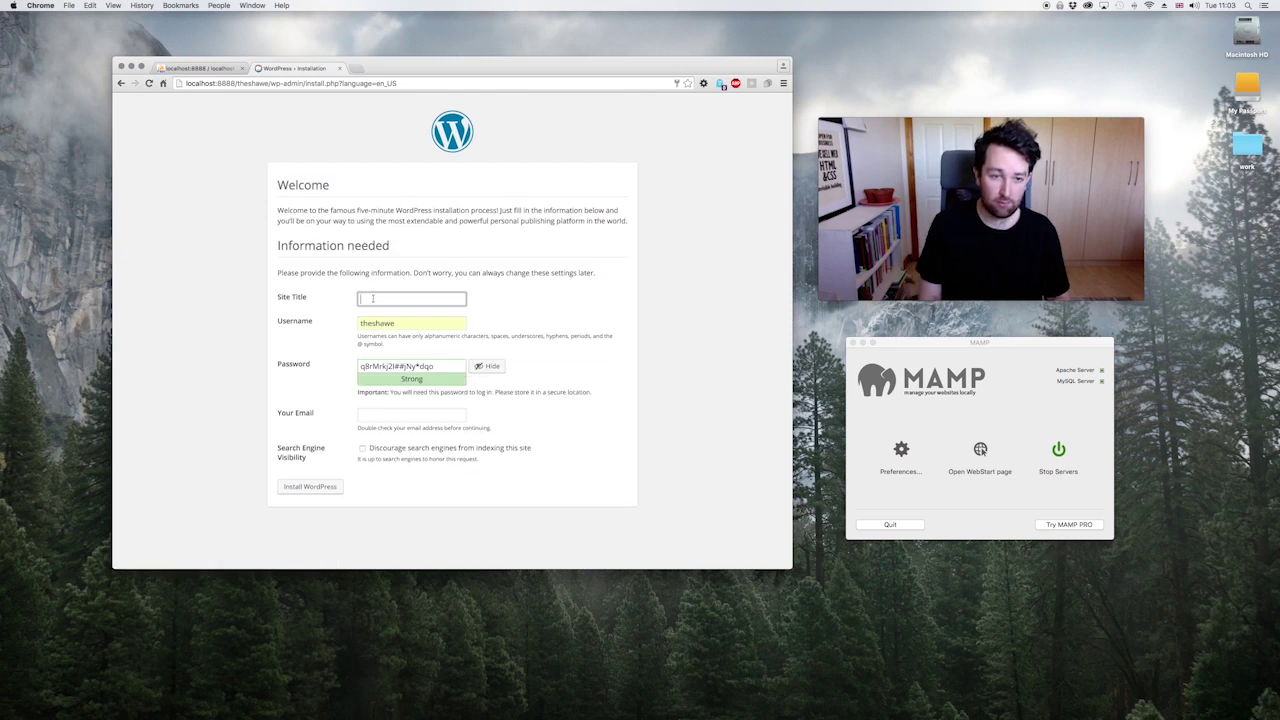
click(372, 298)
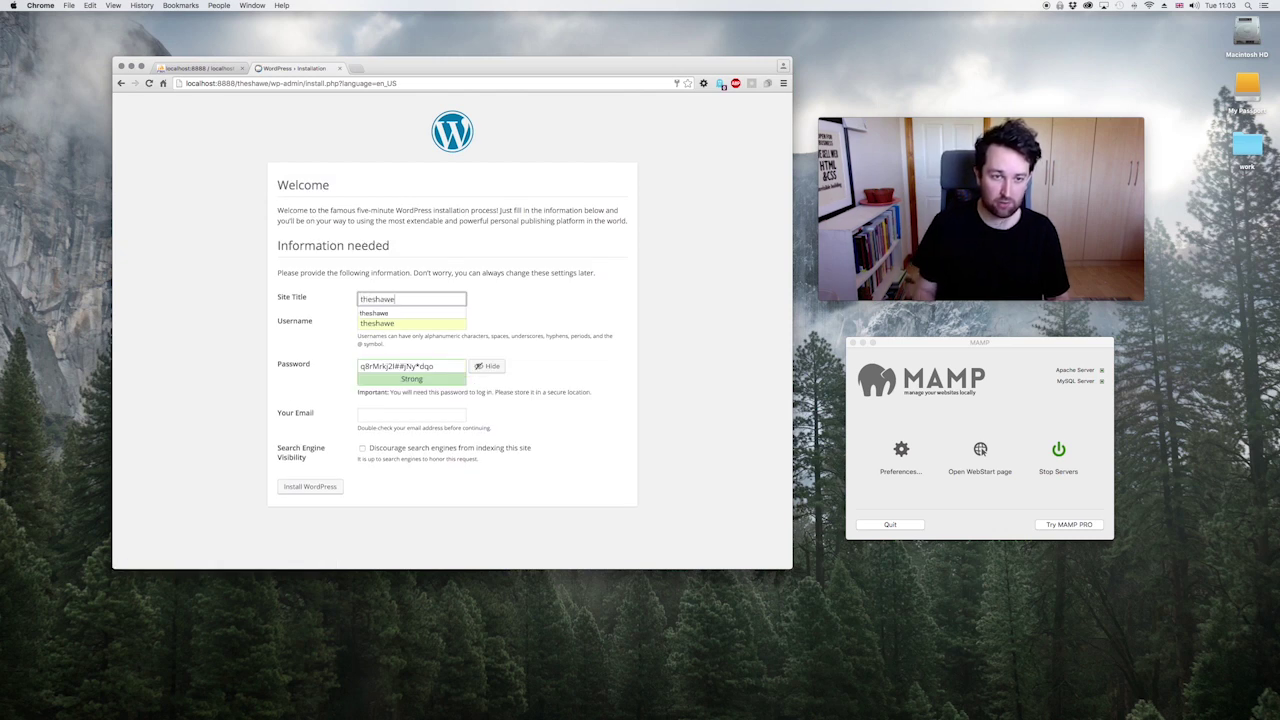
click(382, 321)
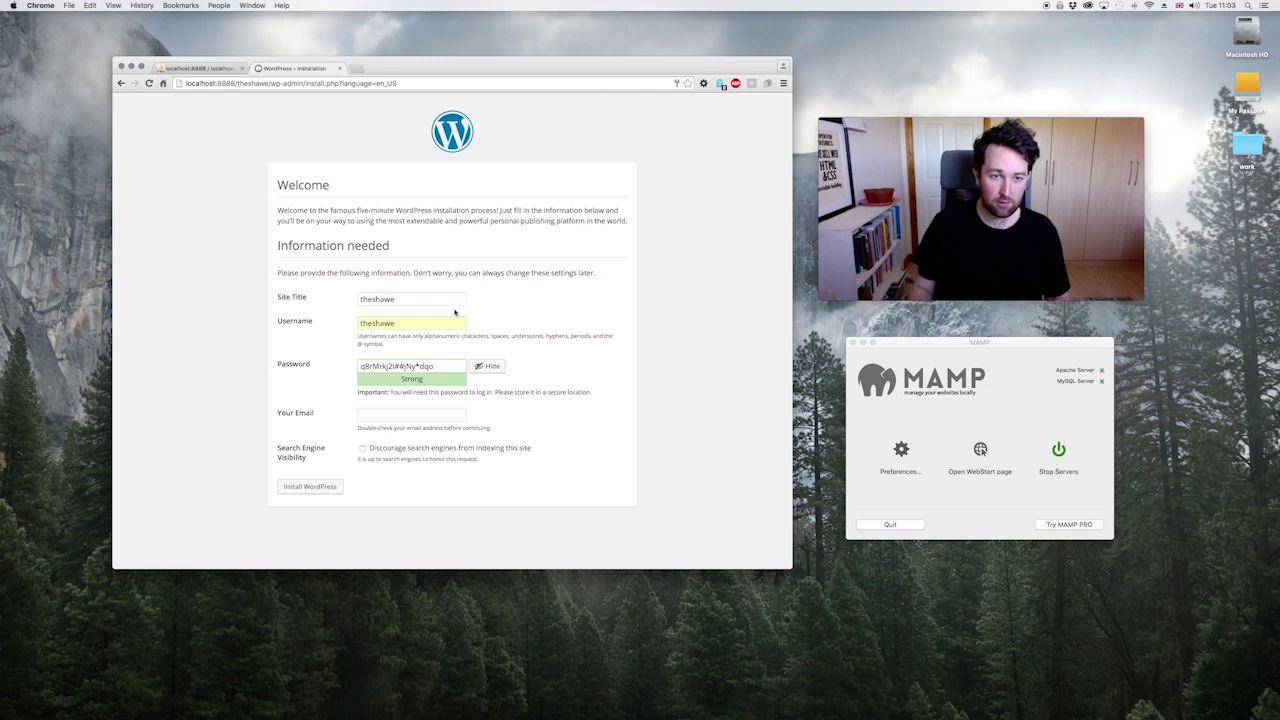
Step: Replace the generated admin password with a chosen one, fill the admin email, and confirm weak password
triple_click(440, 368)
key(BackSpace)
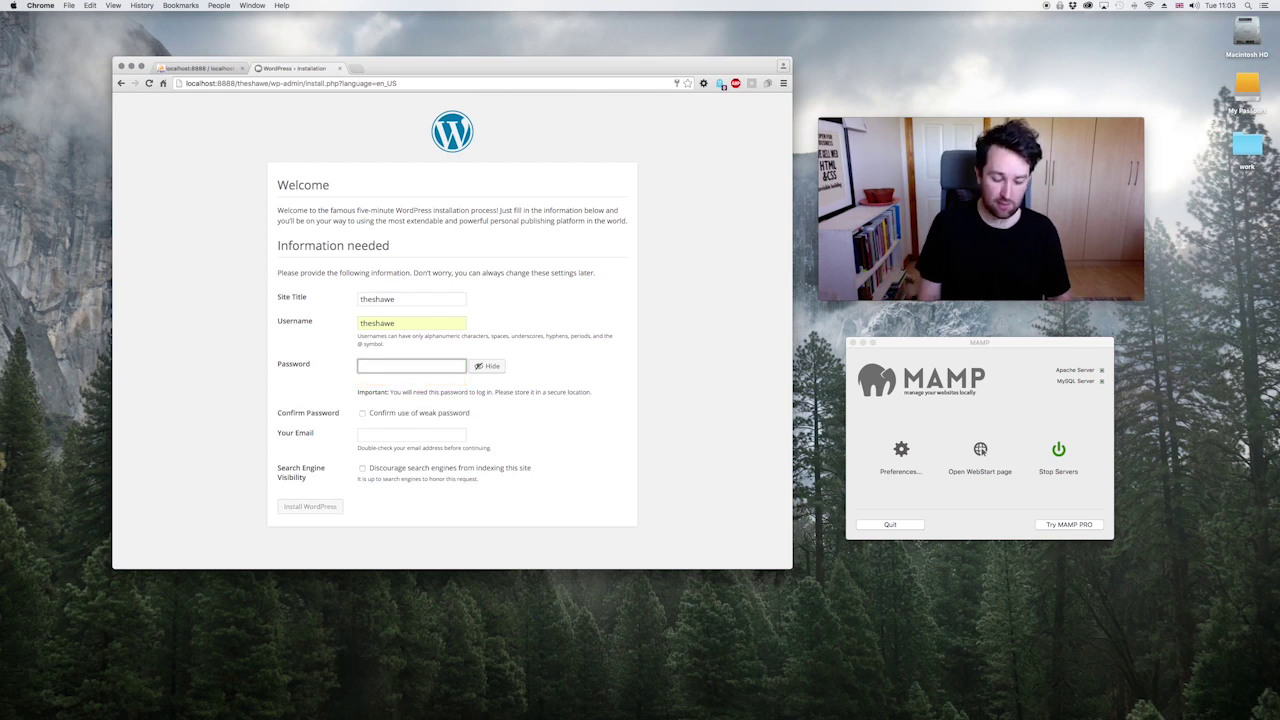
text(websitetest)
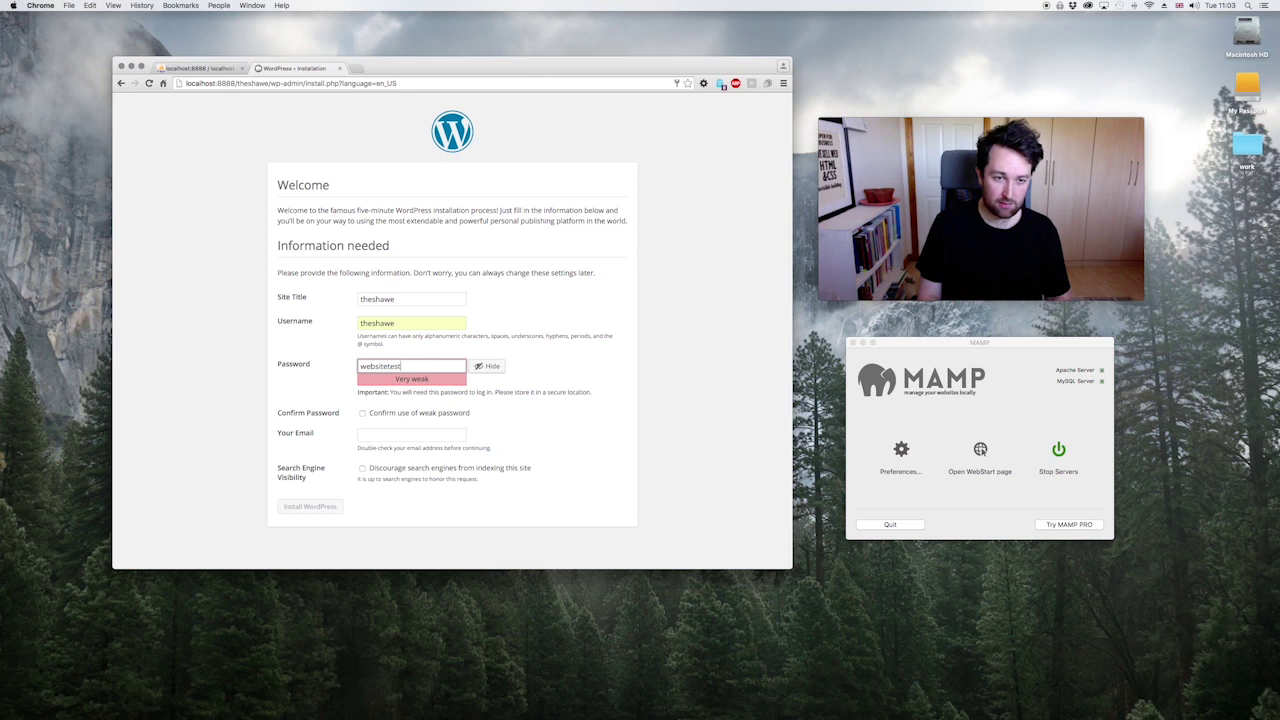
text(site)
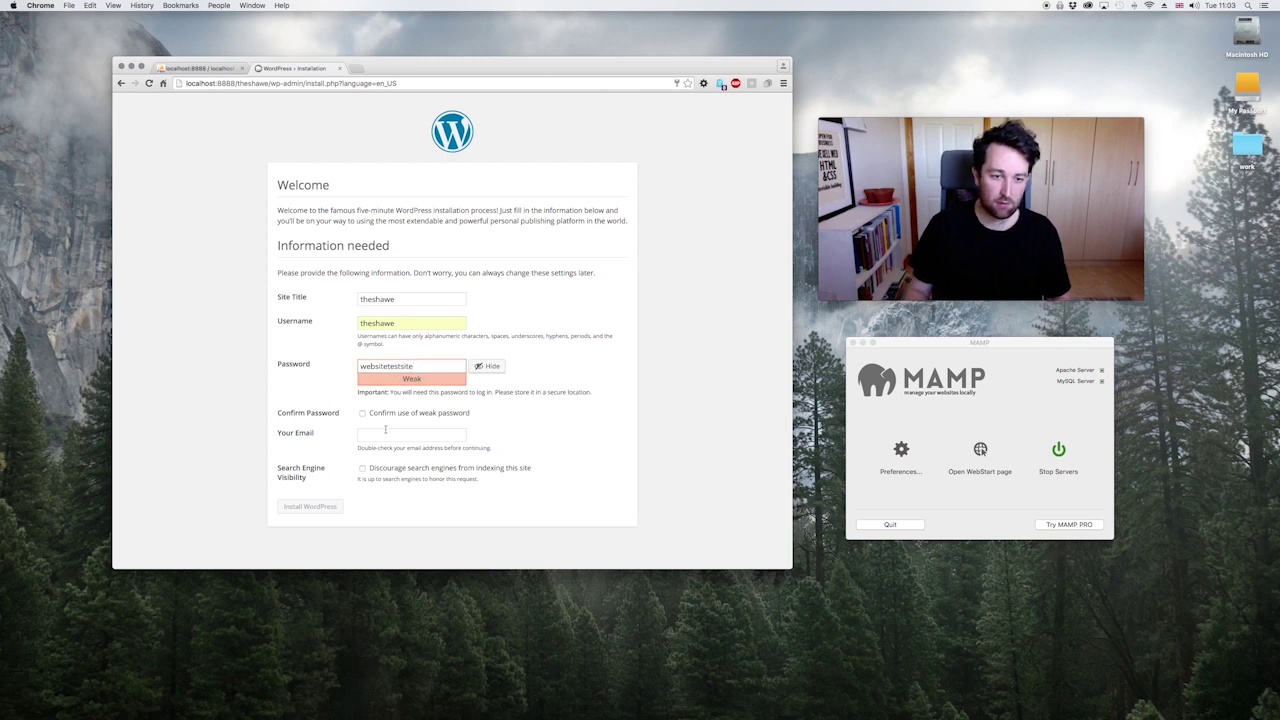
click(386, 437)
click(386, 450)
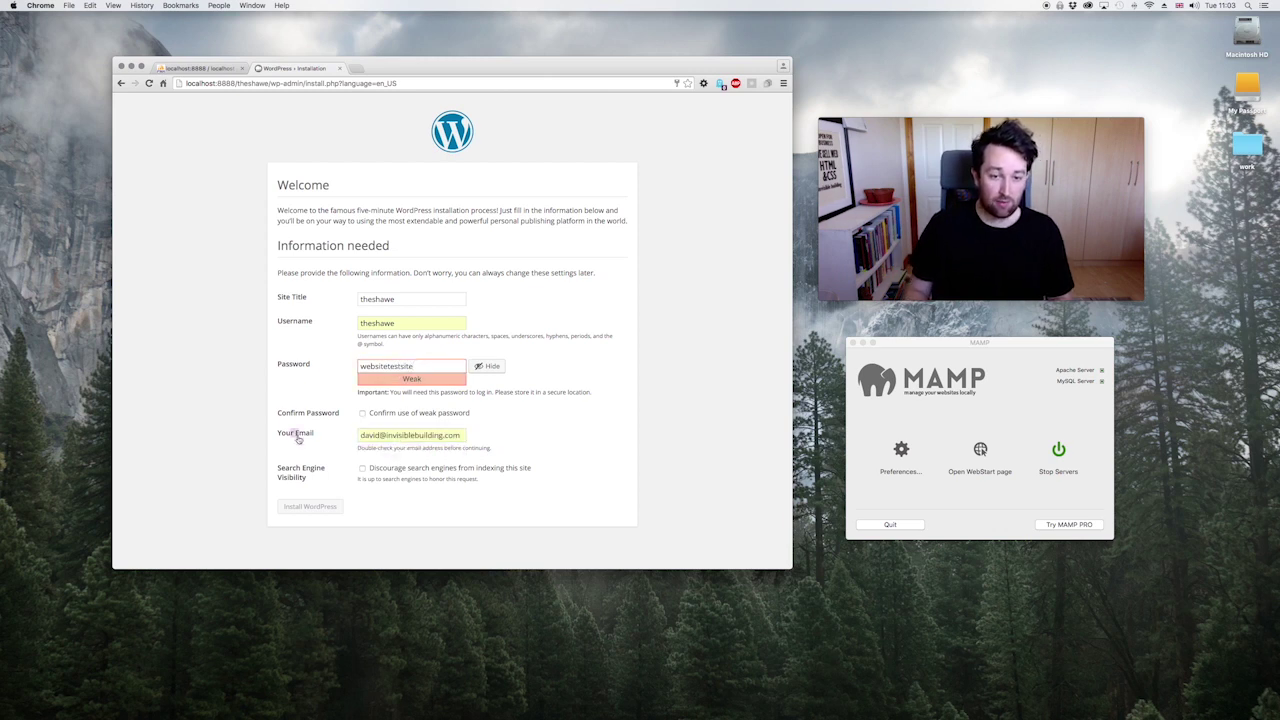
click(366, 413)
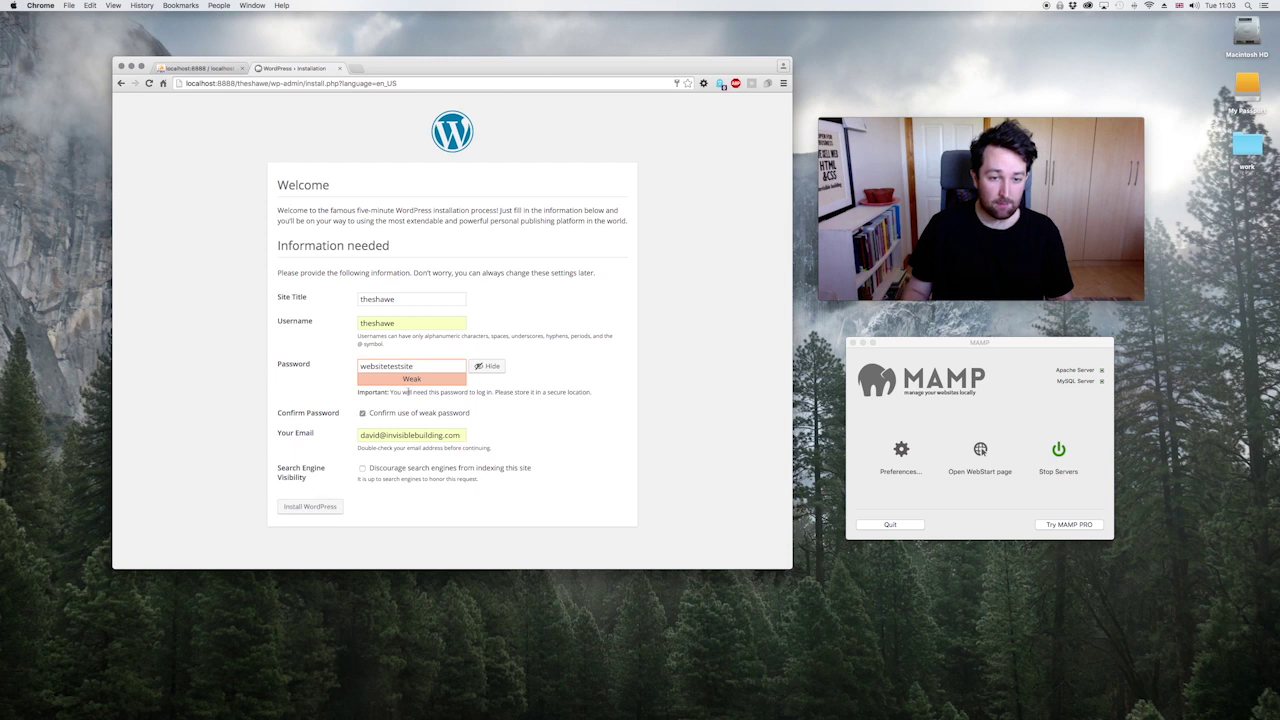
double_click(390, 366)
click(615, 443)
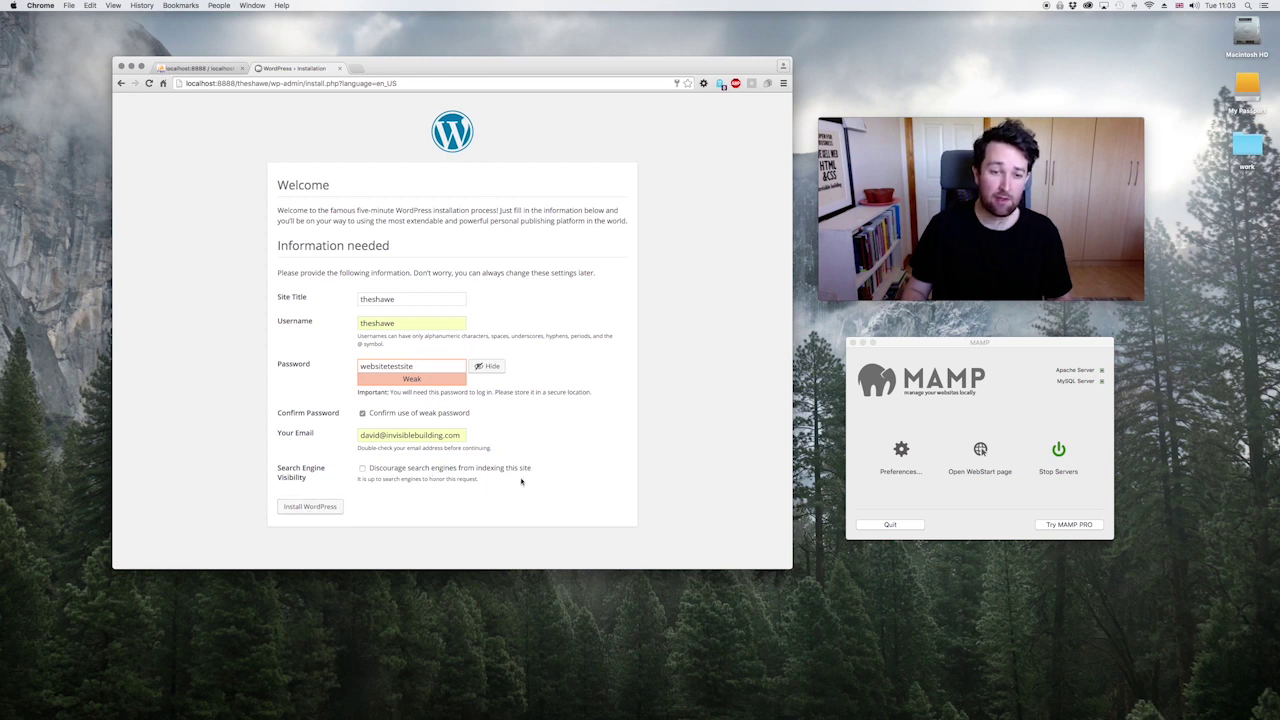
Step: Install WordPress with these details and go to the login form
drag(454, 479, 372, 479)
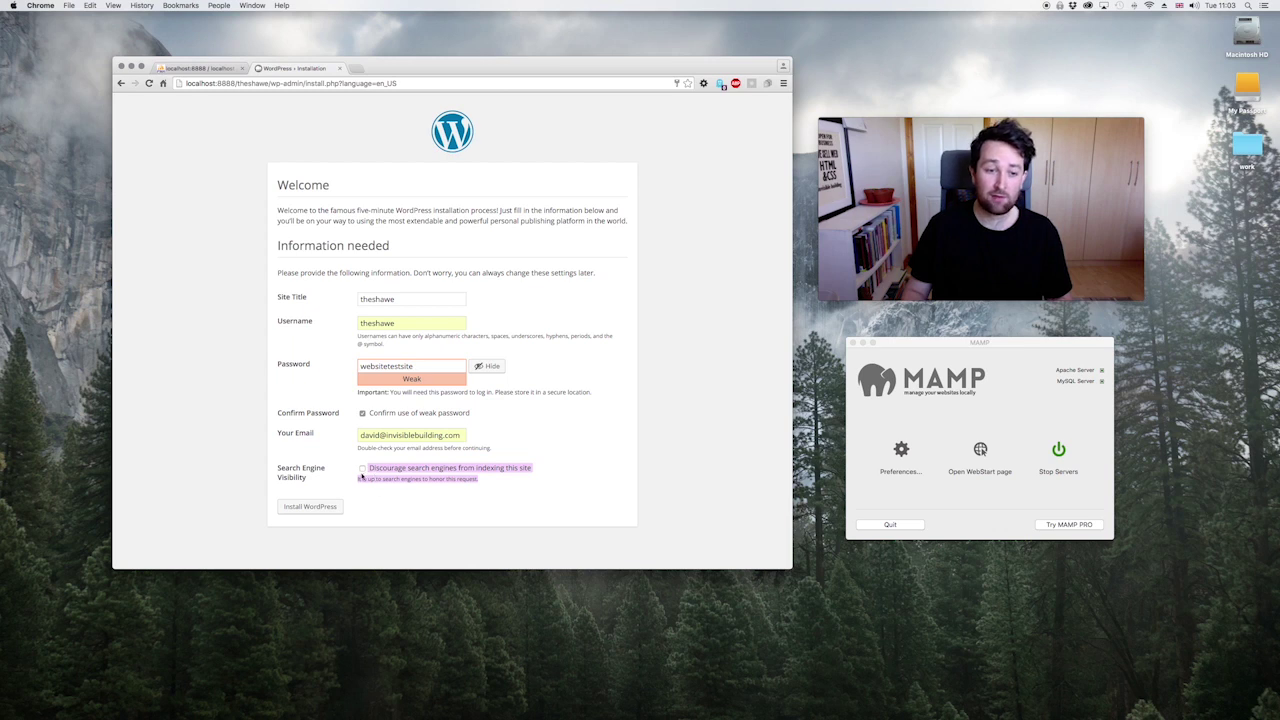
click(331, 507)
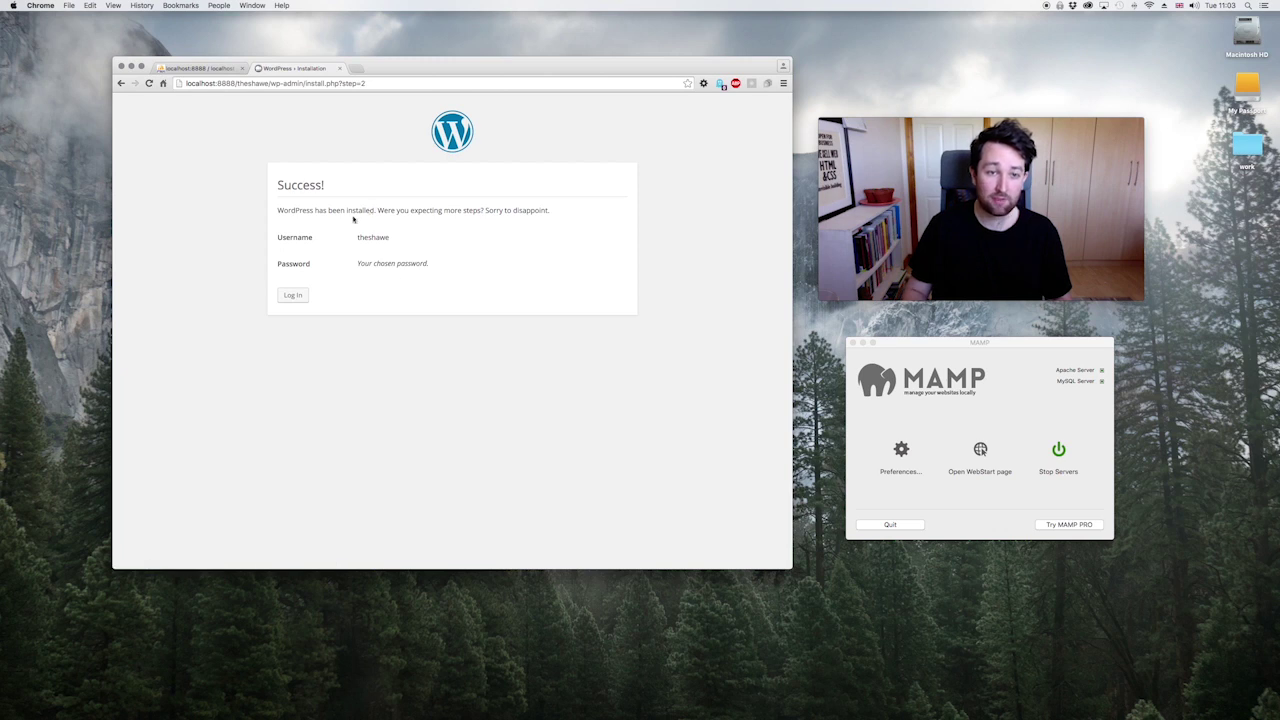
click(294, 296)
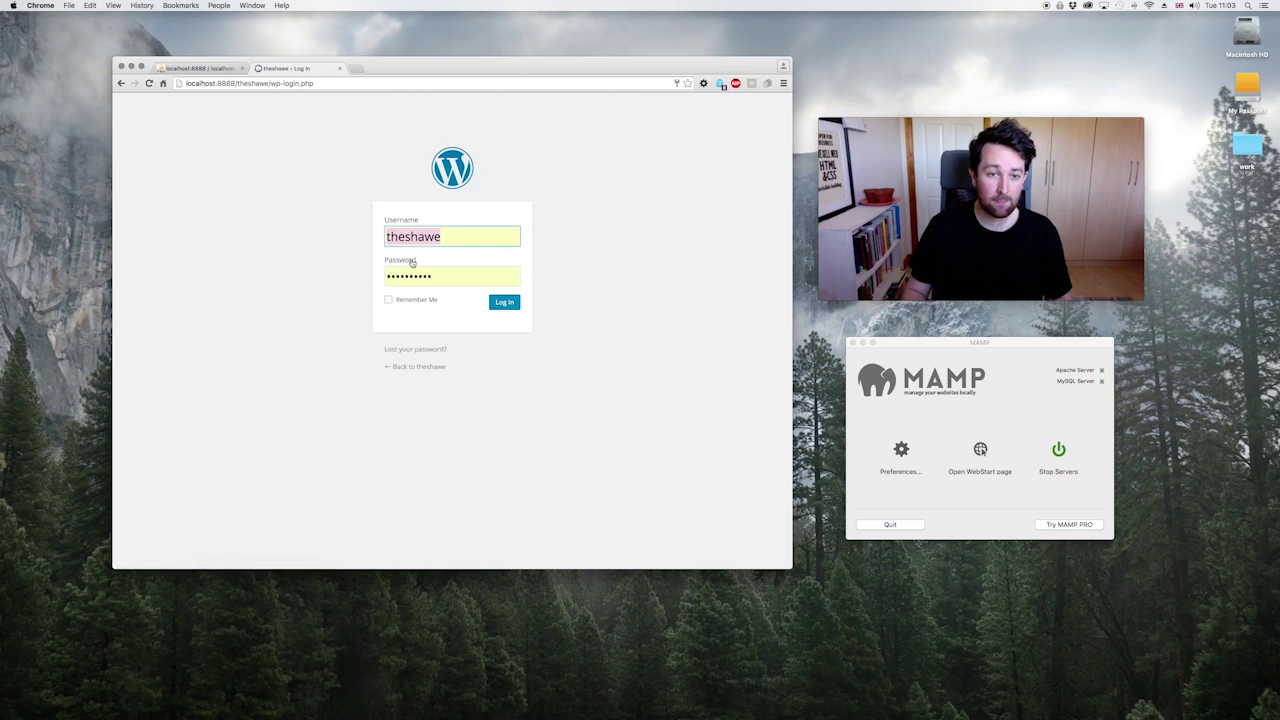
Step: Log in with the pasted admin password and view the theshawe front page
double_click(446, 275)
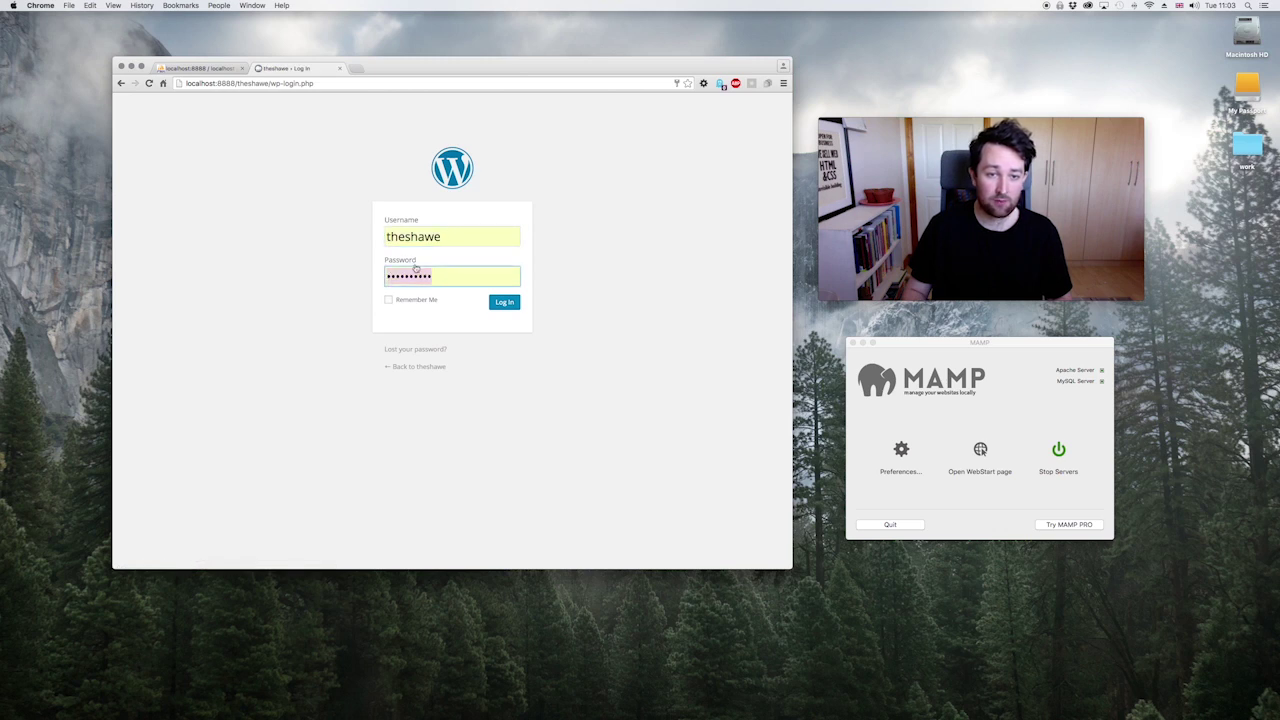
key(super+v)
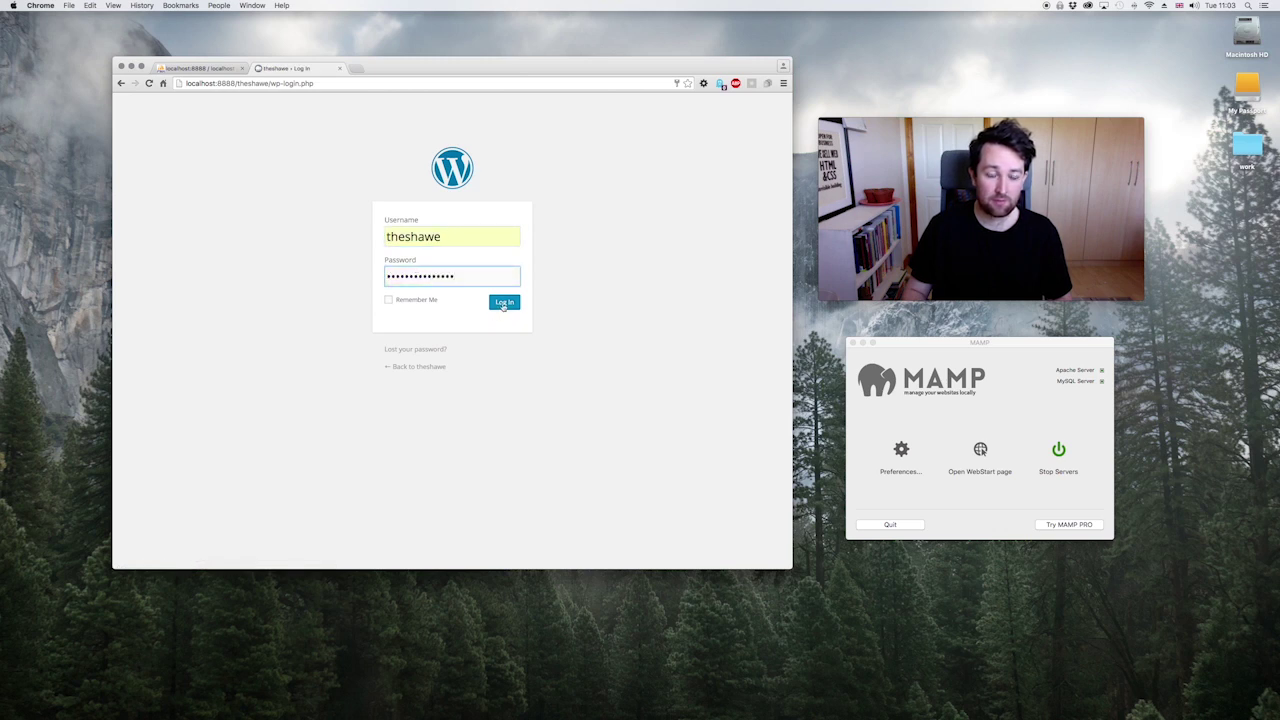
click(504, 303)
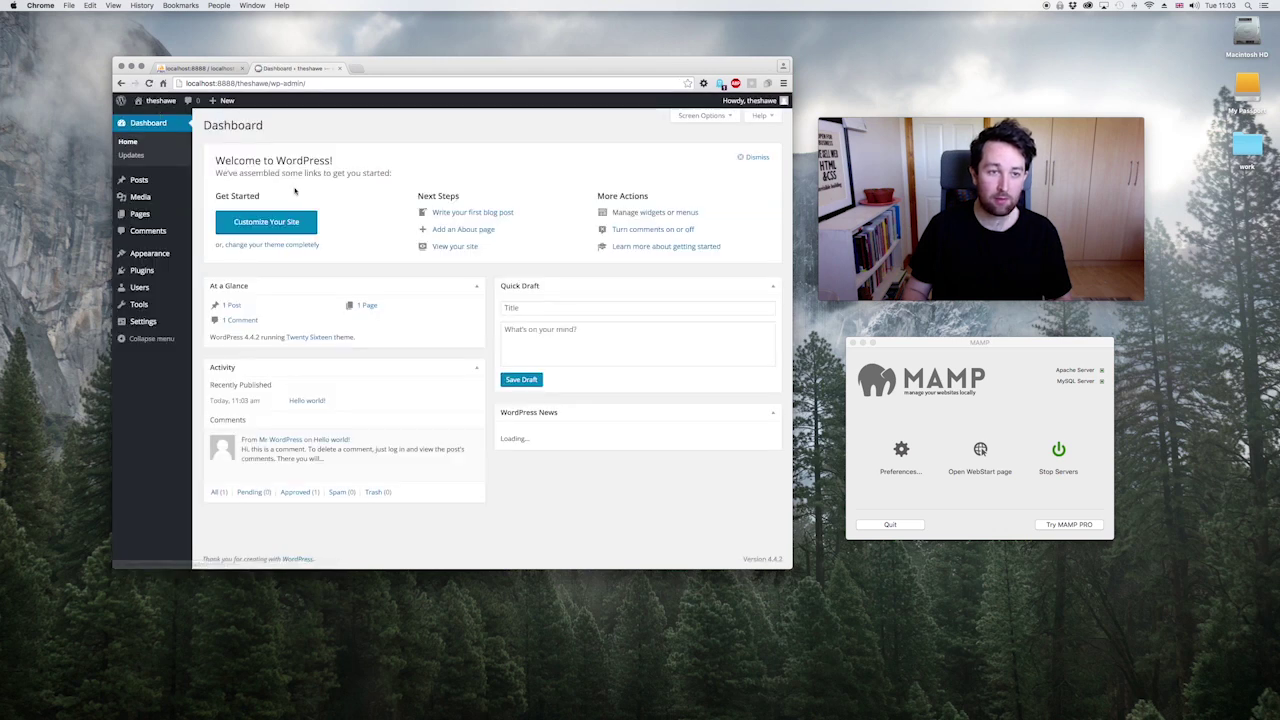
click(160, 101)
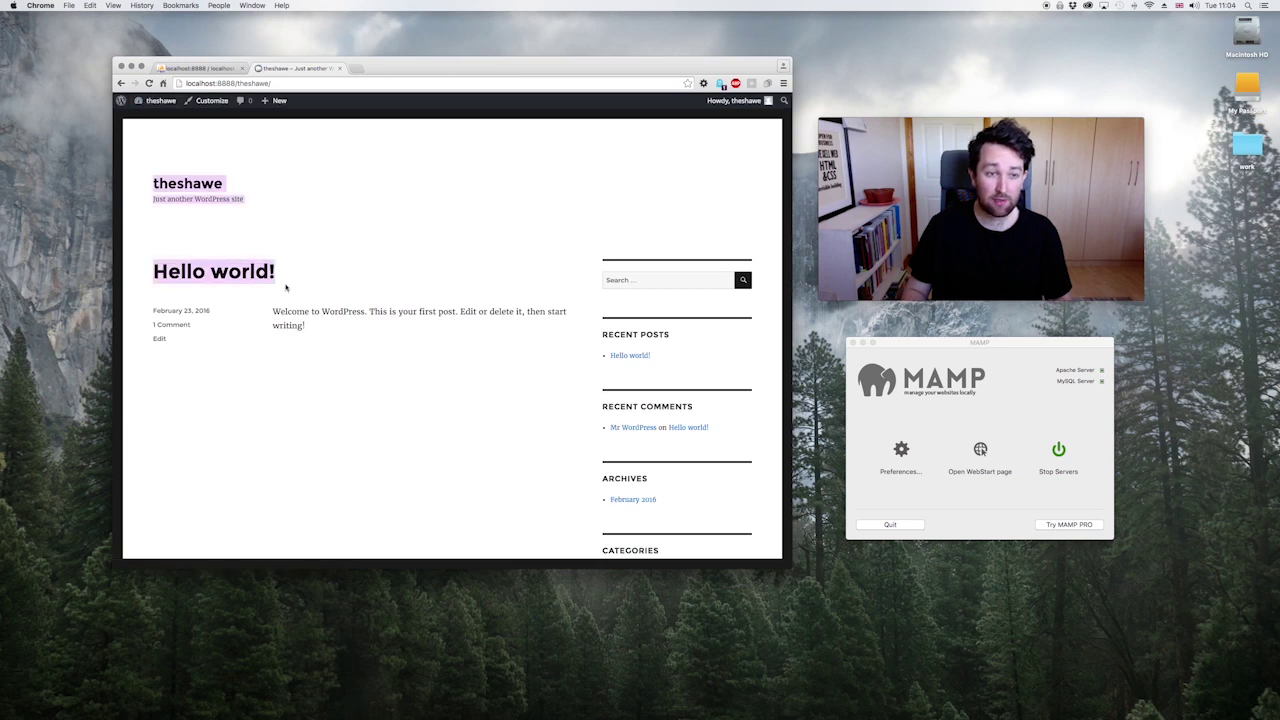
Step: Search 'blank' in a new tab to open the BlankSlate theme page, then return to the site tab
click(360, 70)
text(lo)
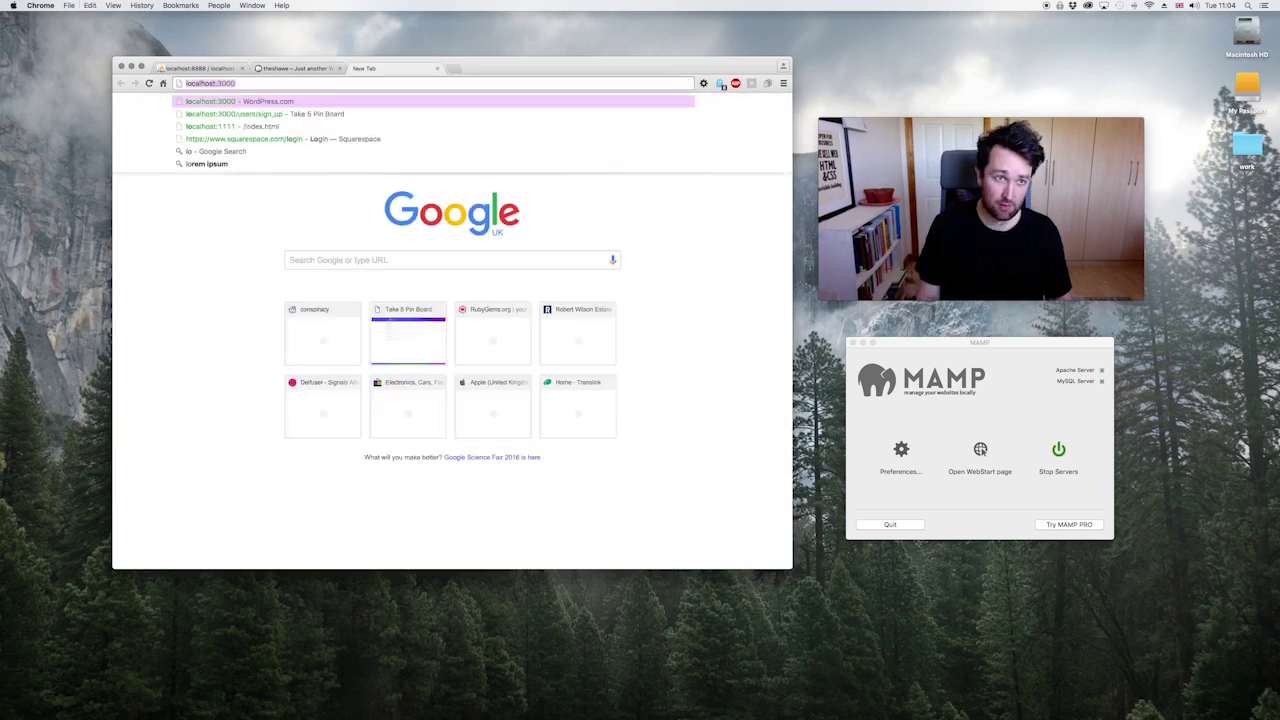
key(BackSpace)
key(BackSpace)
key(BackSpace)
text(w)
key(BackSpace)
key(BackSpace)
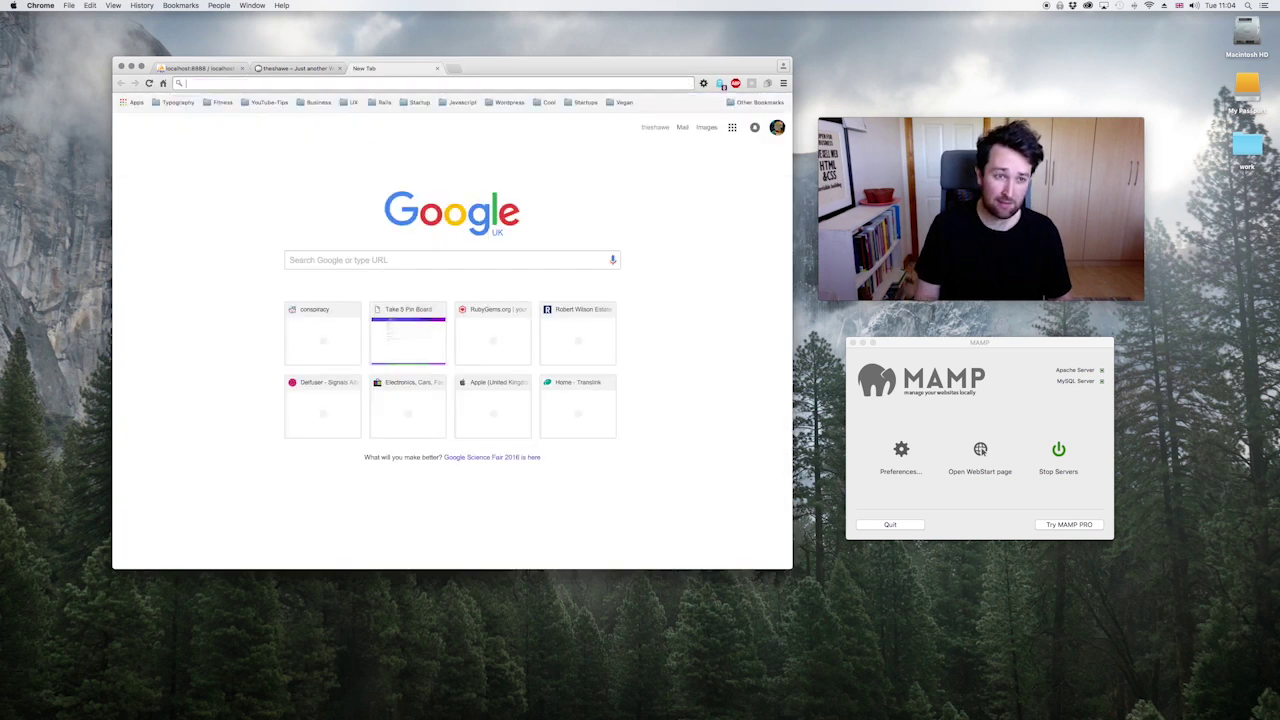
text(blank)
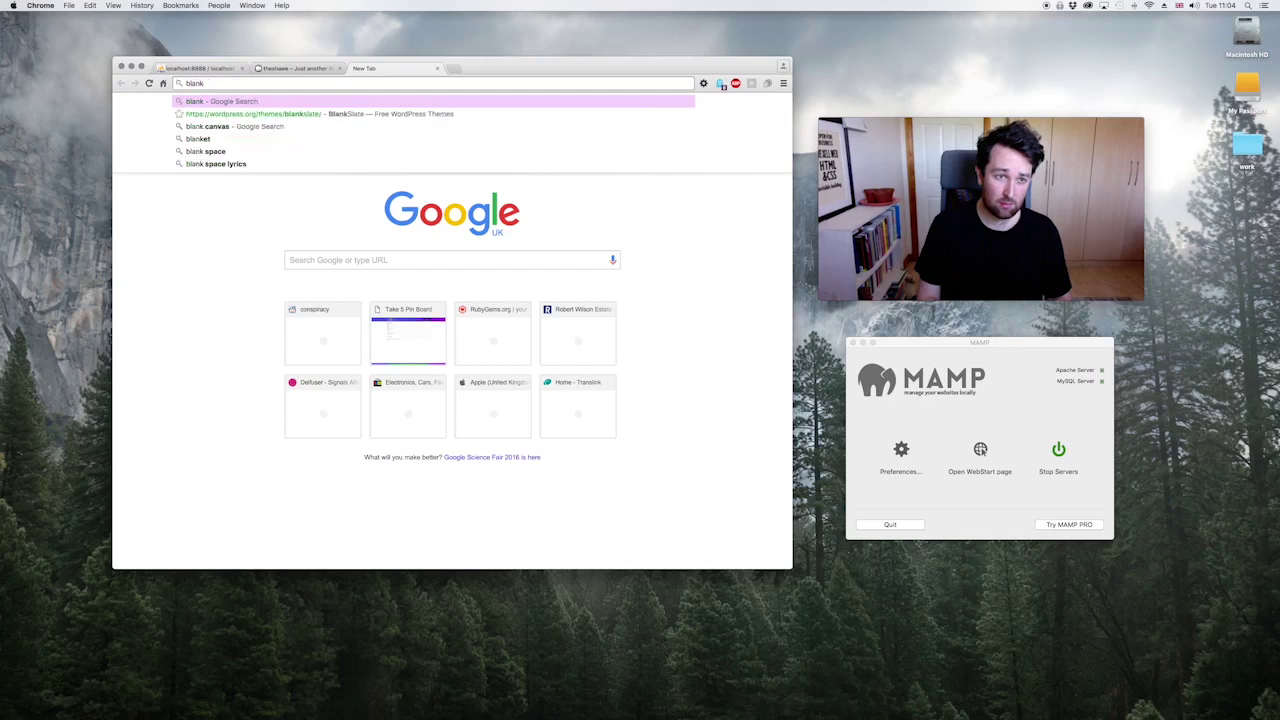
key(Down)
key(Return)
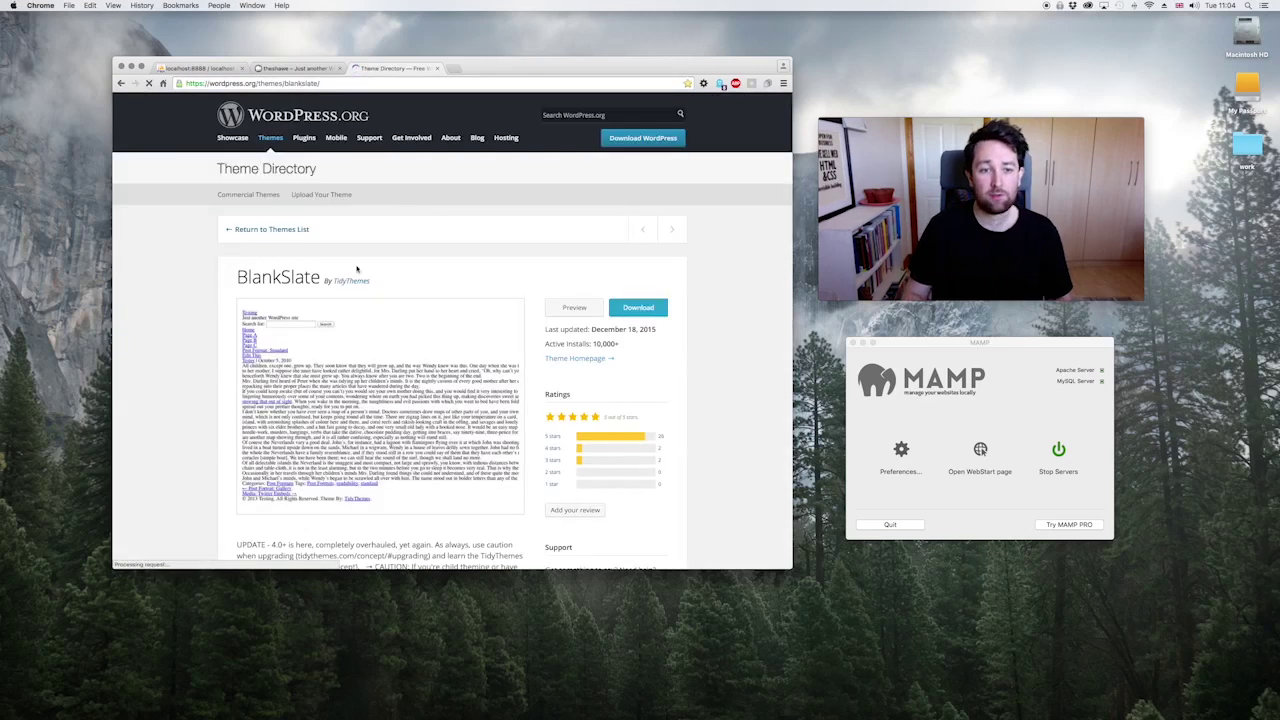
key(super+alt+Left)
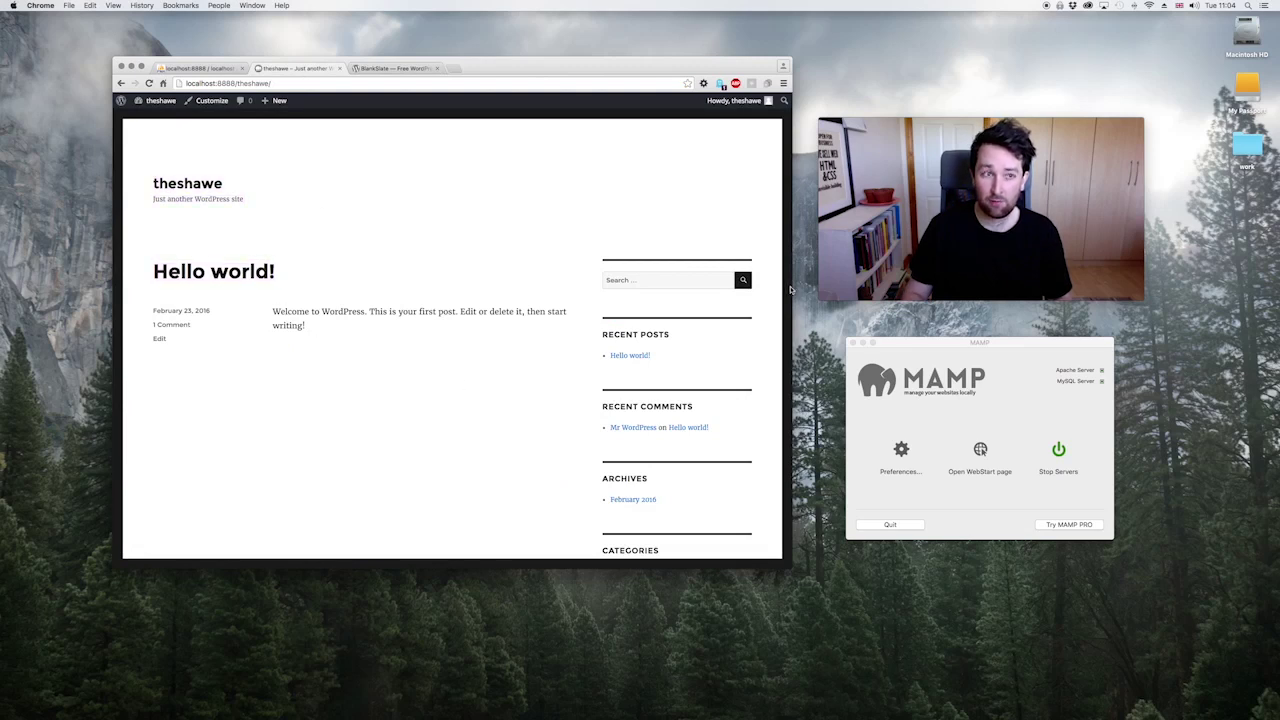
Step: Close the BlankSlate theme tab and narrow the browser to see the mobile layout
drag(793, 287, 757, 330)
click(437, 68)
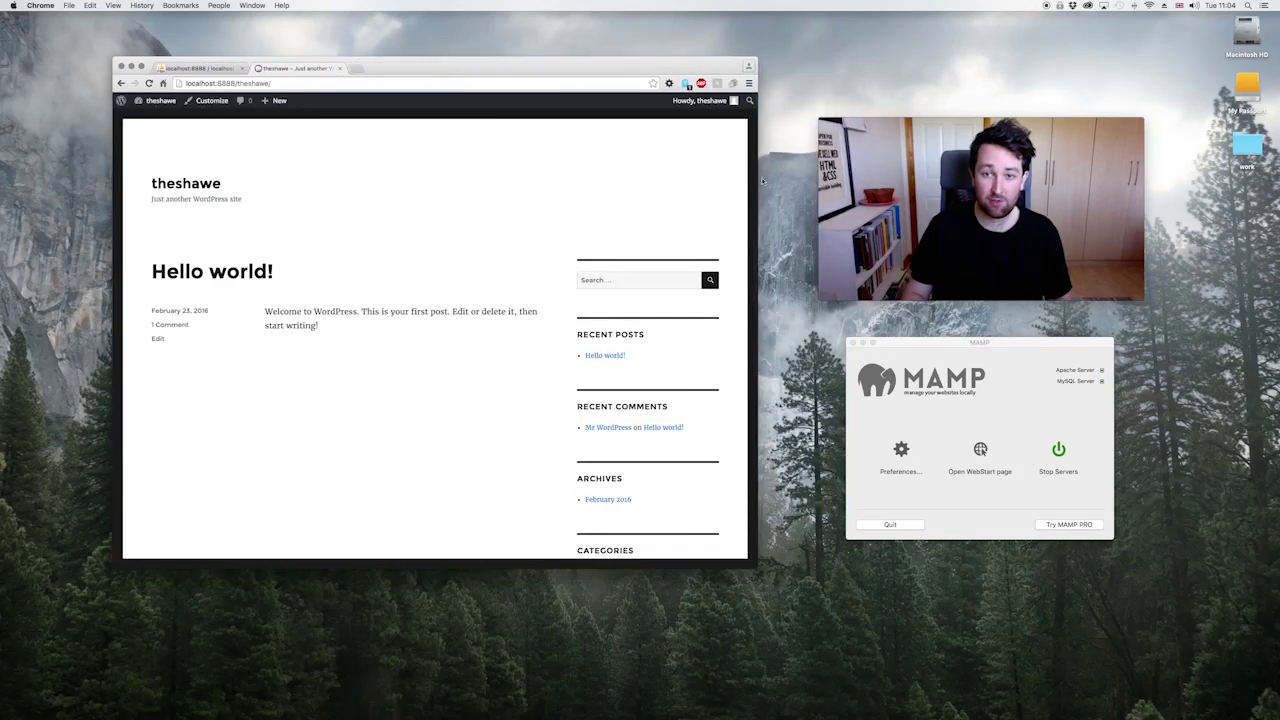
double_click(538, 177)
mouse_move(757, 188)
mouse_down()
mouse_move(371, 185)
mouse_move(777, 200)
mouse_up()
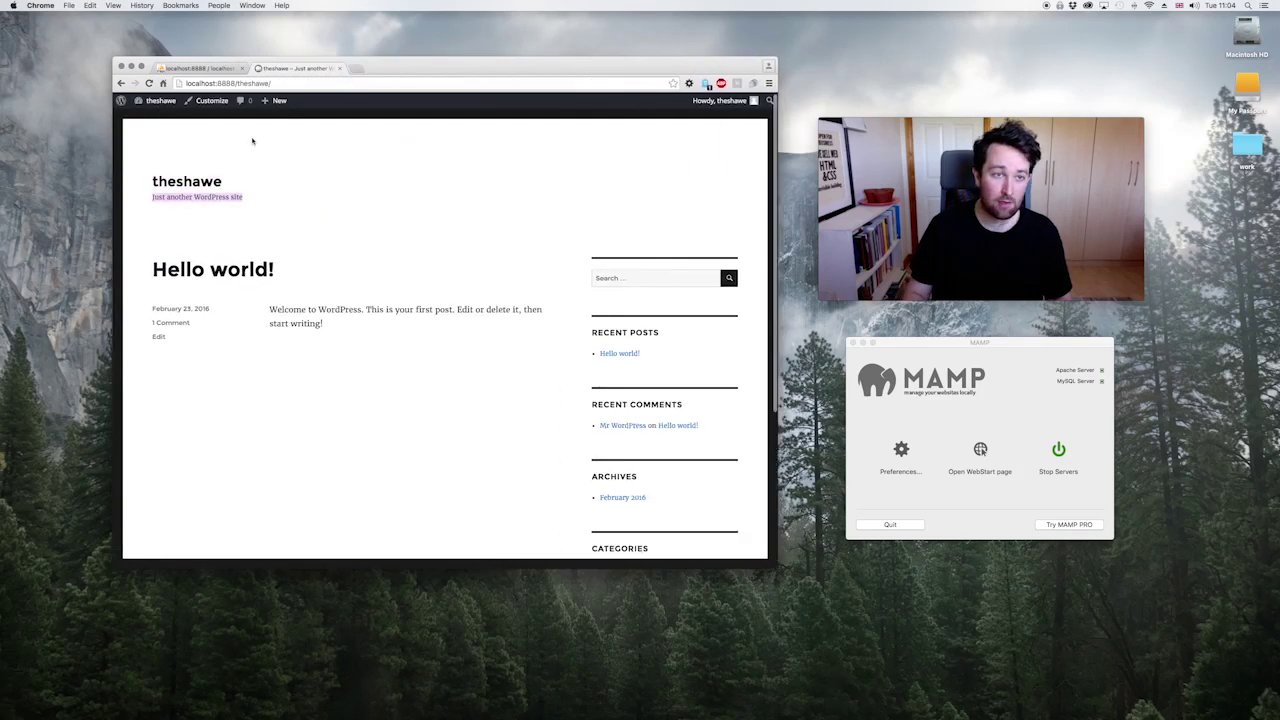
scroll(271, 181, down, 5)
scroll(271, 181, up, 10)
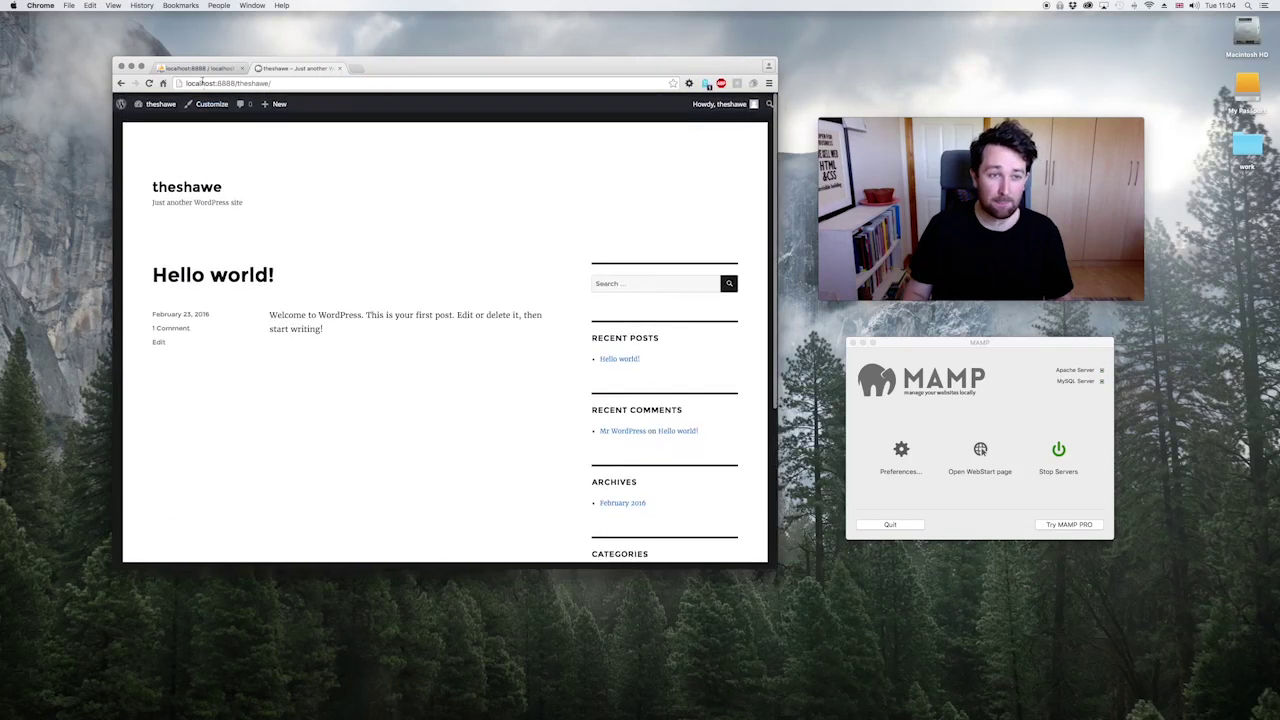
Step: Start a new WordPress post from the + New menu
click(189, 67)
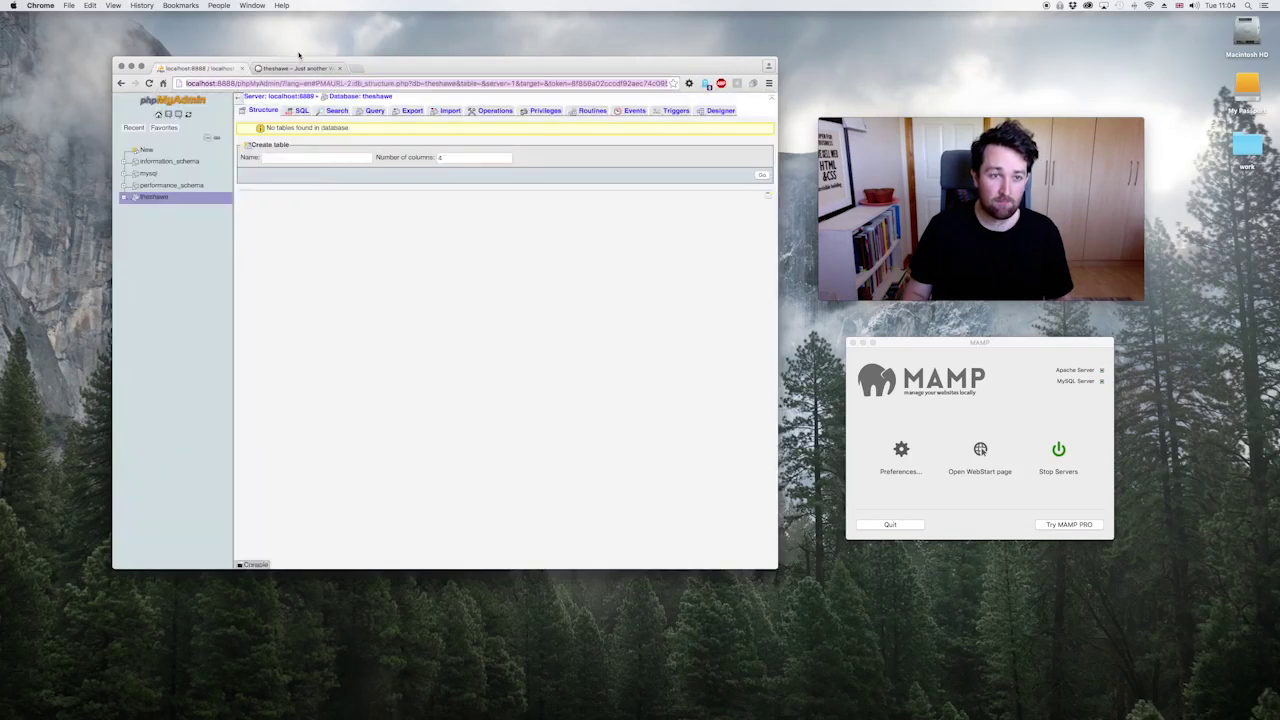
click(266, 69)
click(268, 118)
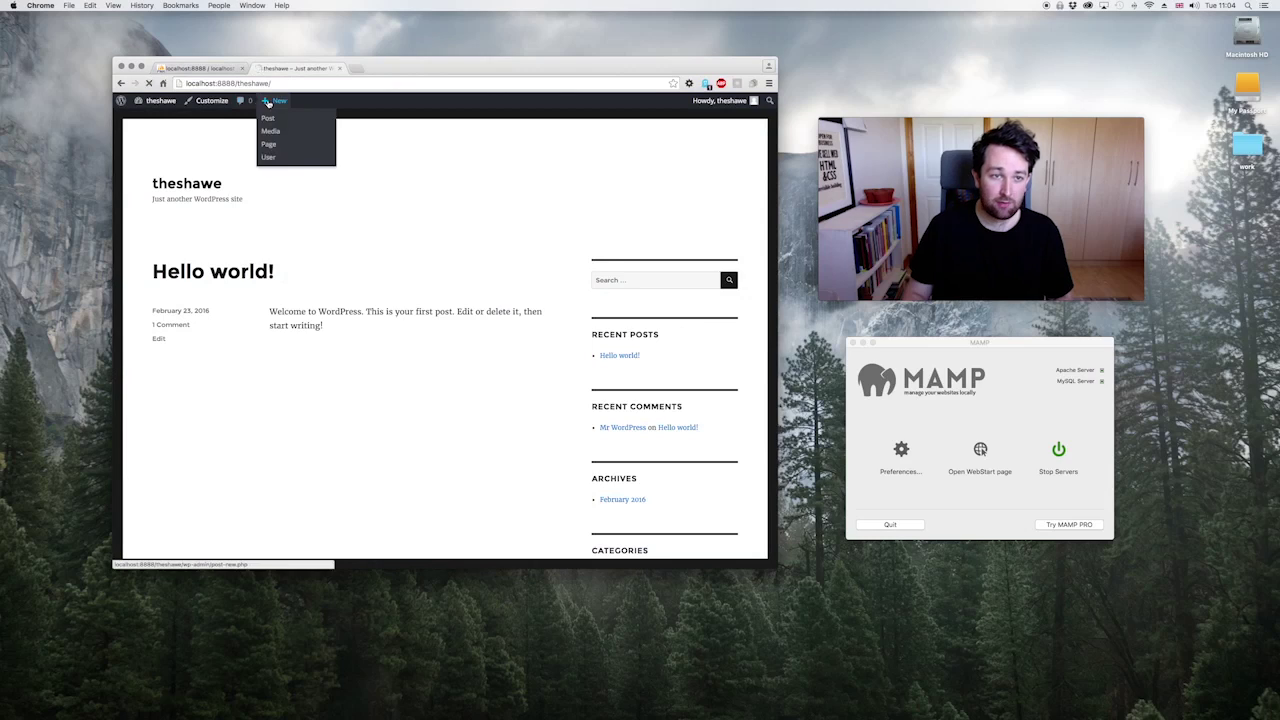
Step: Title the new post "We're setting up Mamp on our Mac computers."
click(280, 147)
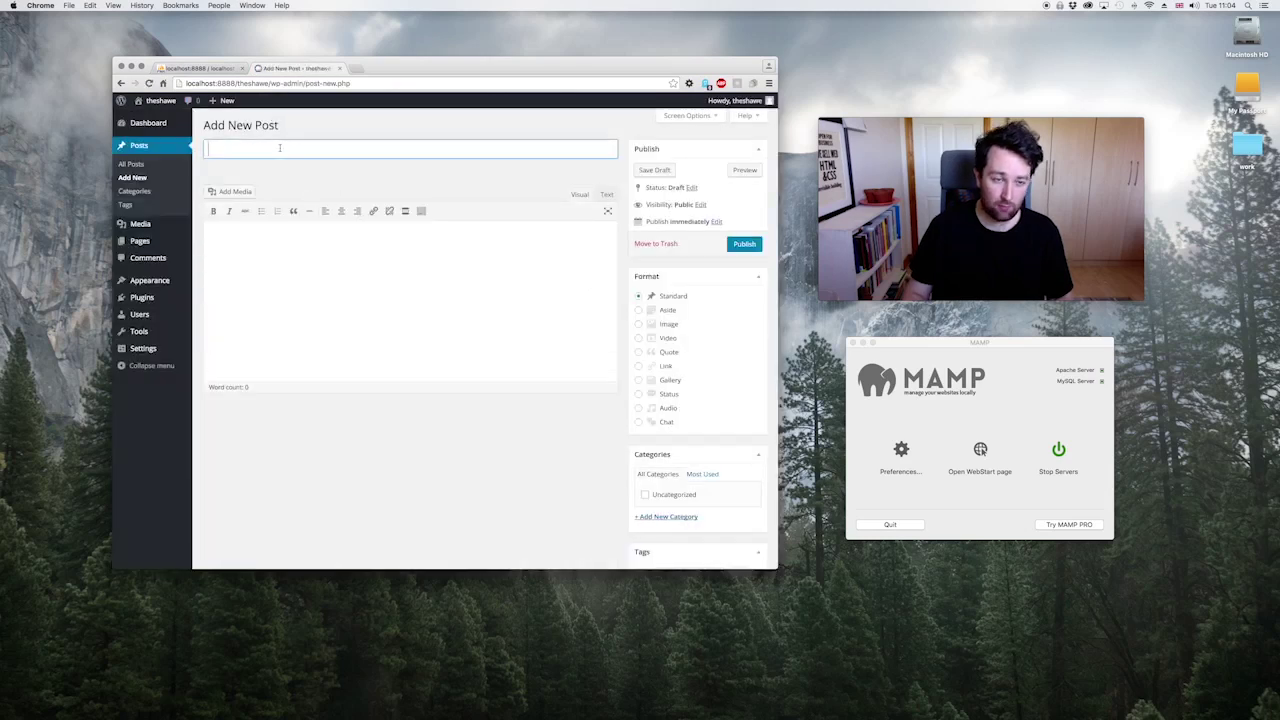
text(This is a)
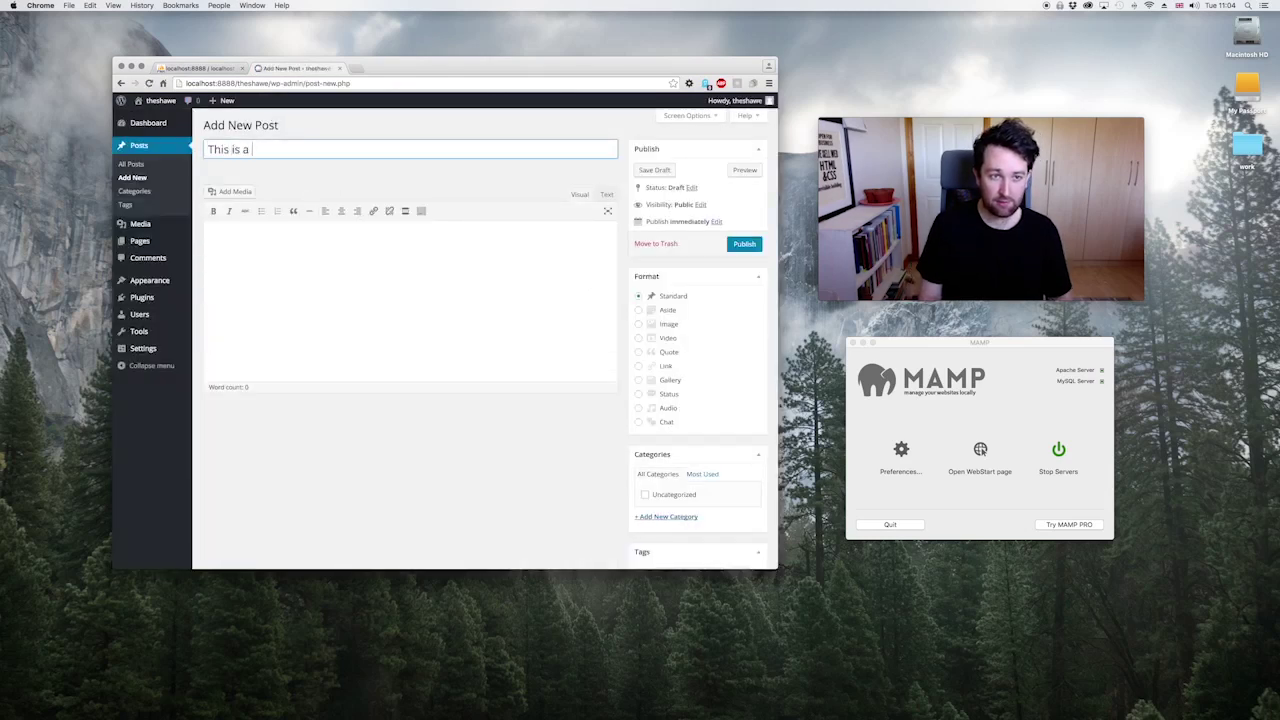
key(super+a)
text(We're)
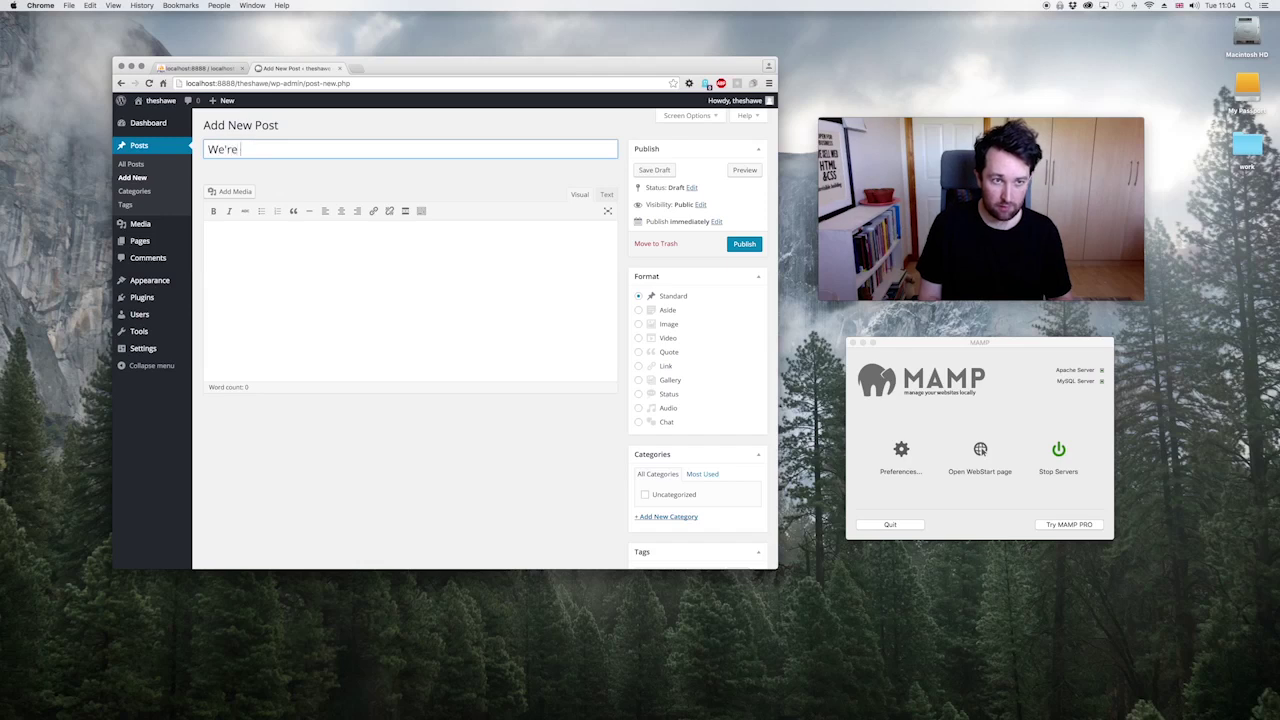
text( setting up Mamp )
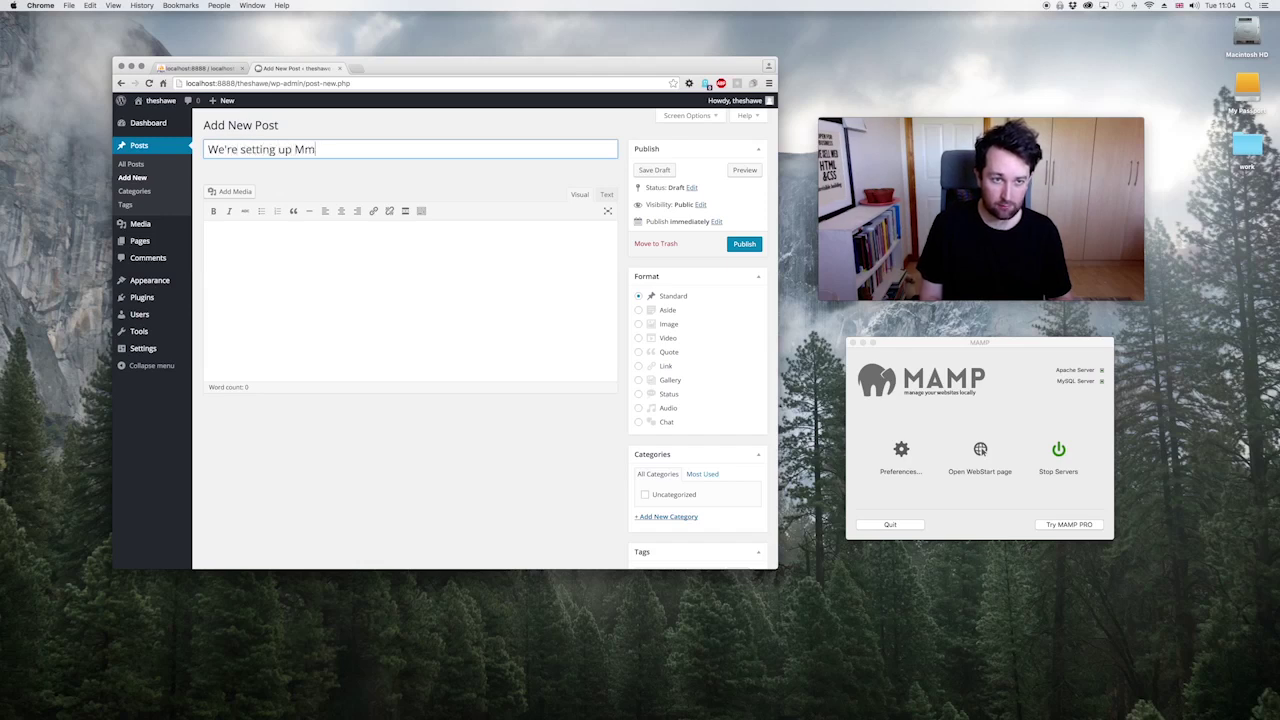
text(on our Ma)
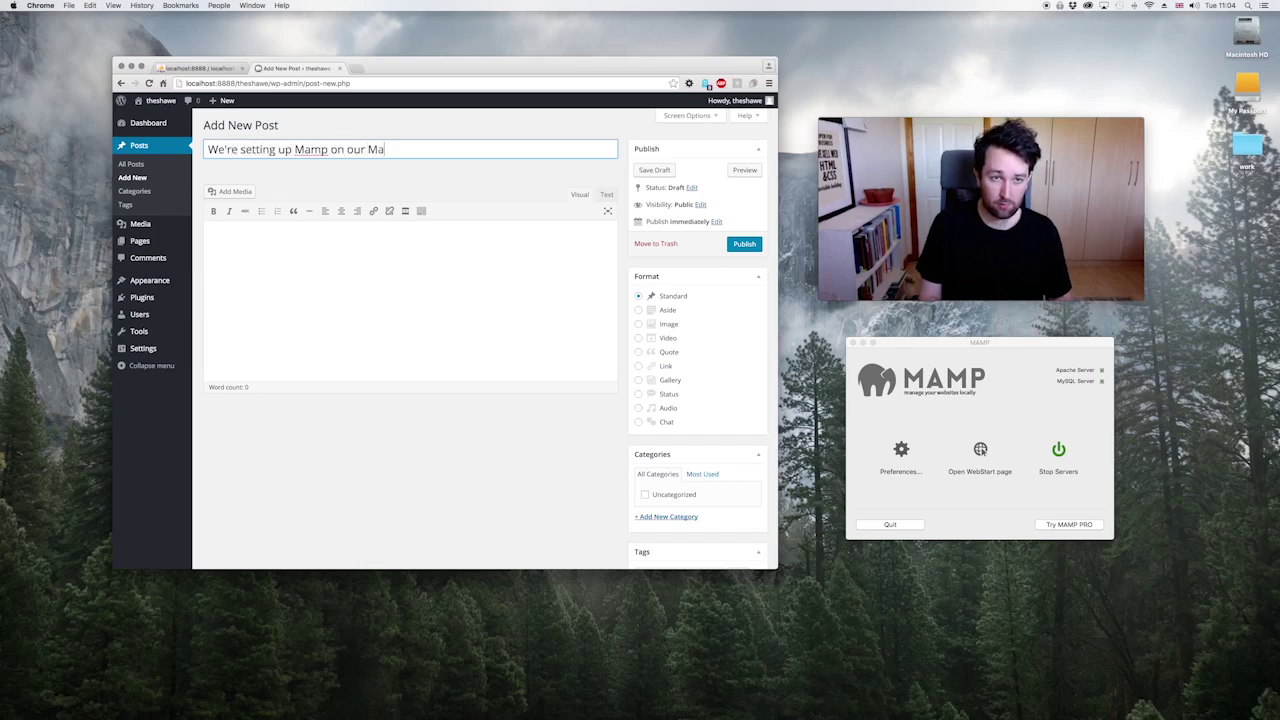
text(c c)
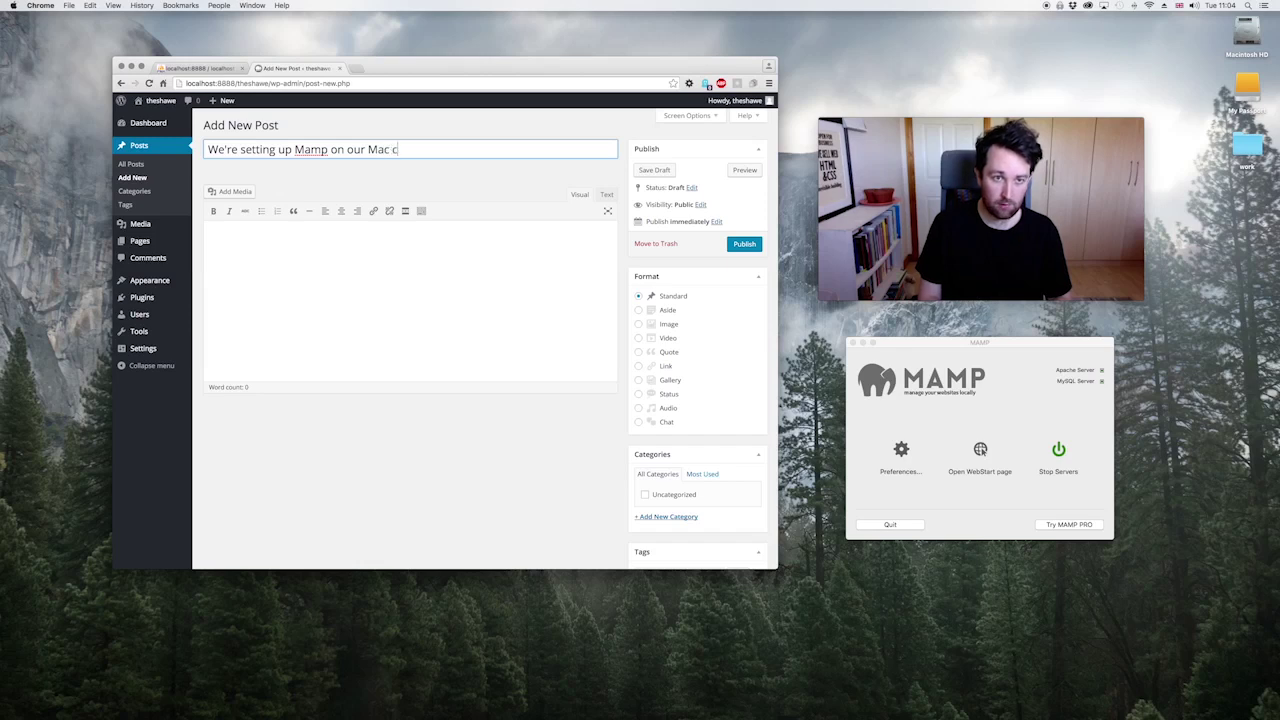
text(omputers.)
click(347, 301)
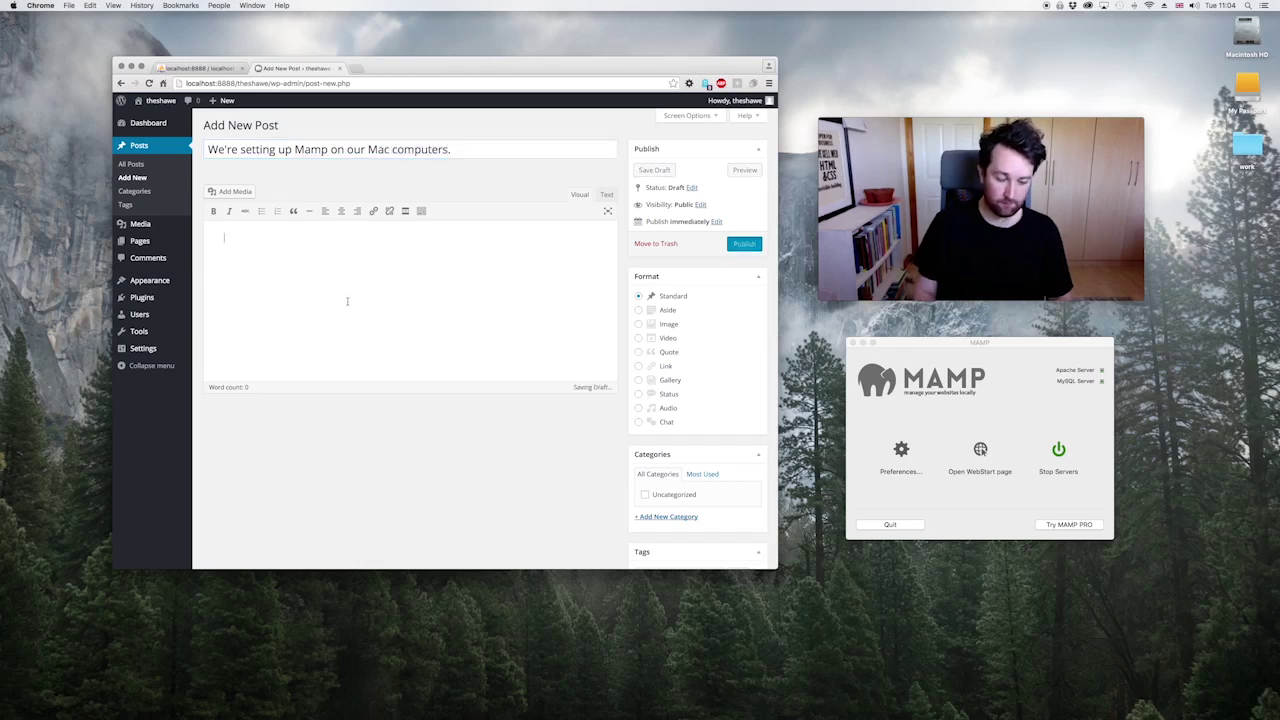
Step: Write the intro on developing websites locally with Mamp, using PHPmyAdmin for a database; drop the unfinished sentence
text(T)
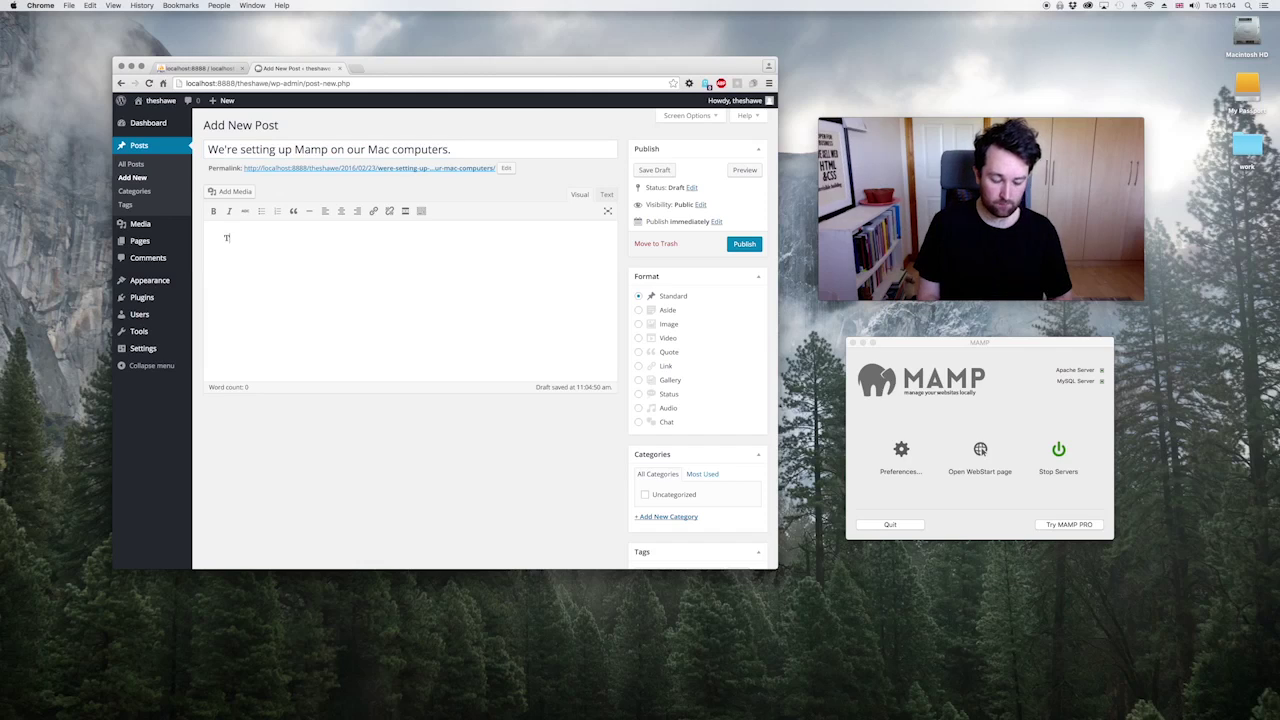
text(oday we )
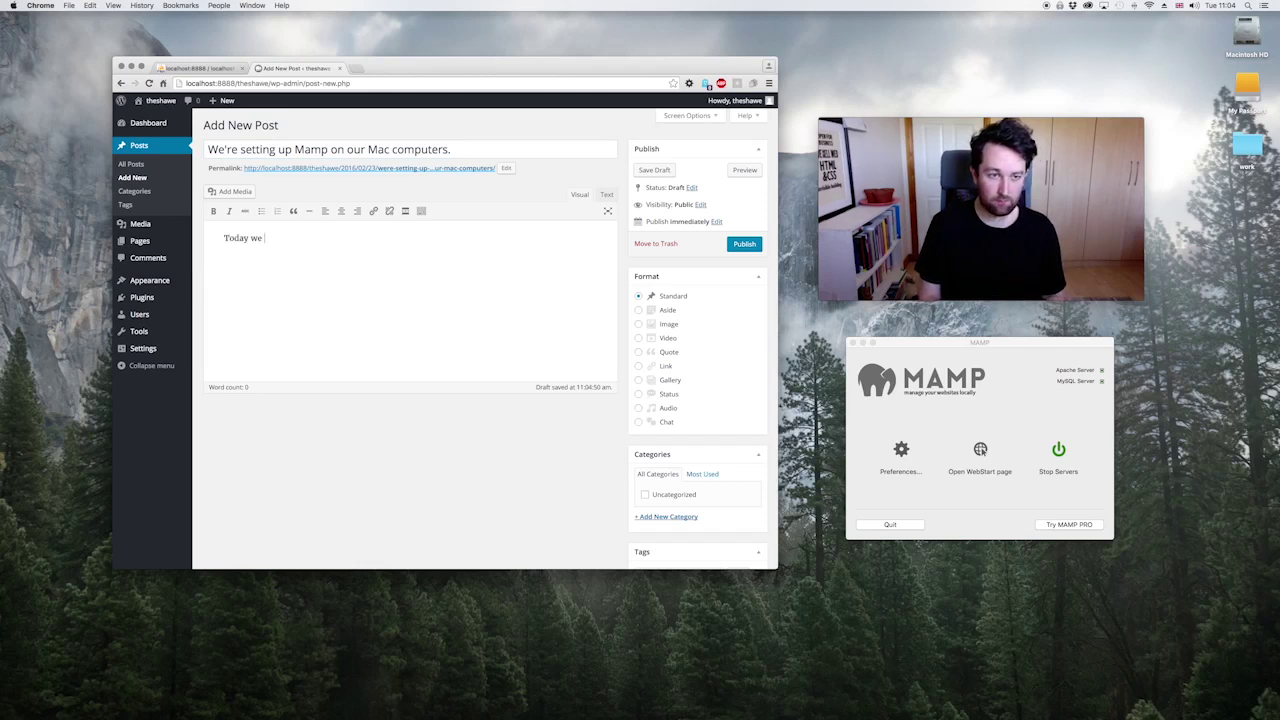
text(learnt how to )
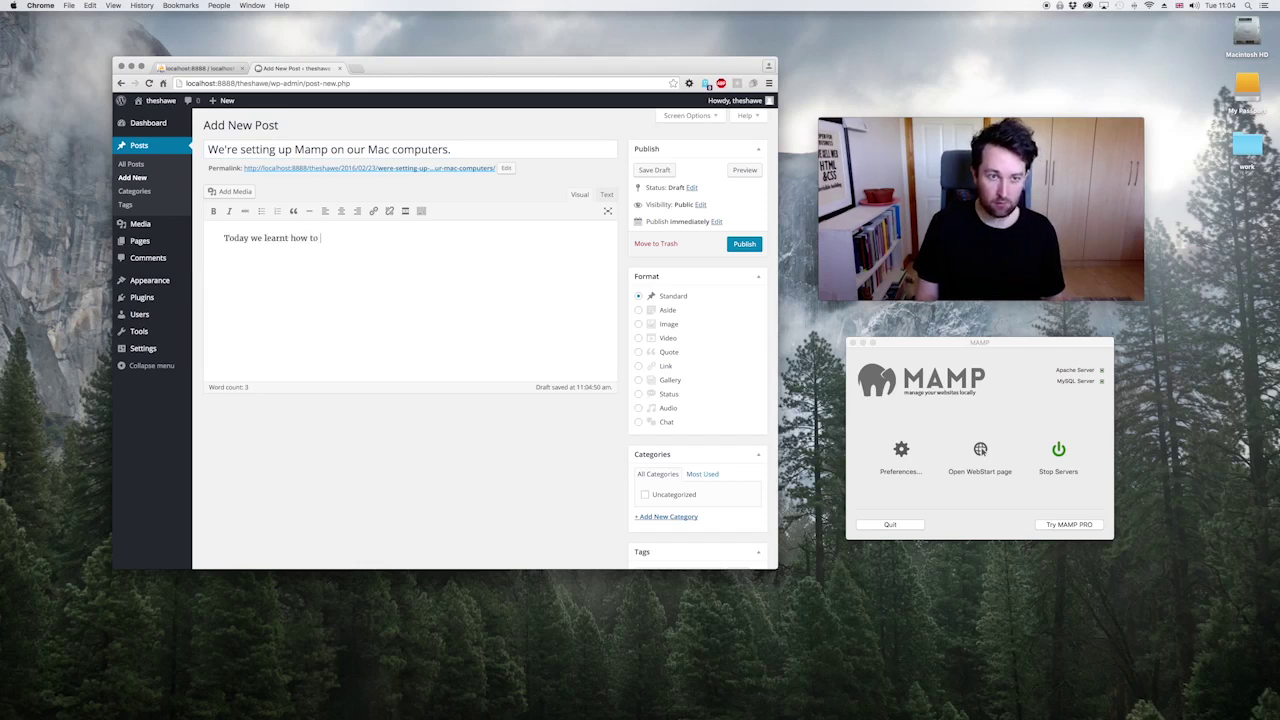
text(set up Mamp o)
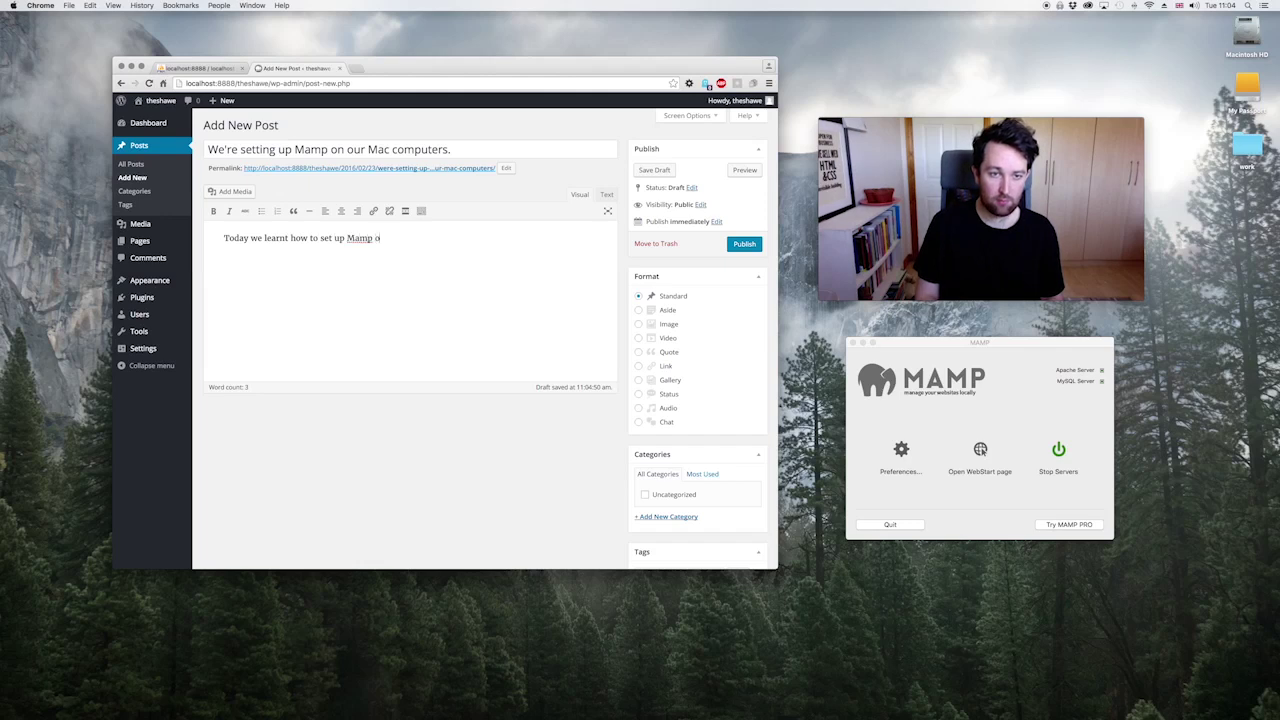
text(n our mac computers)
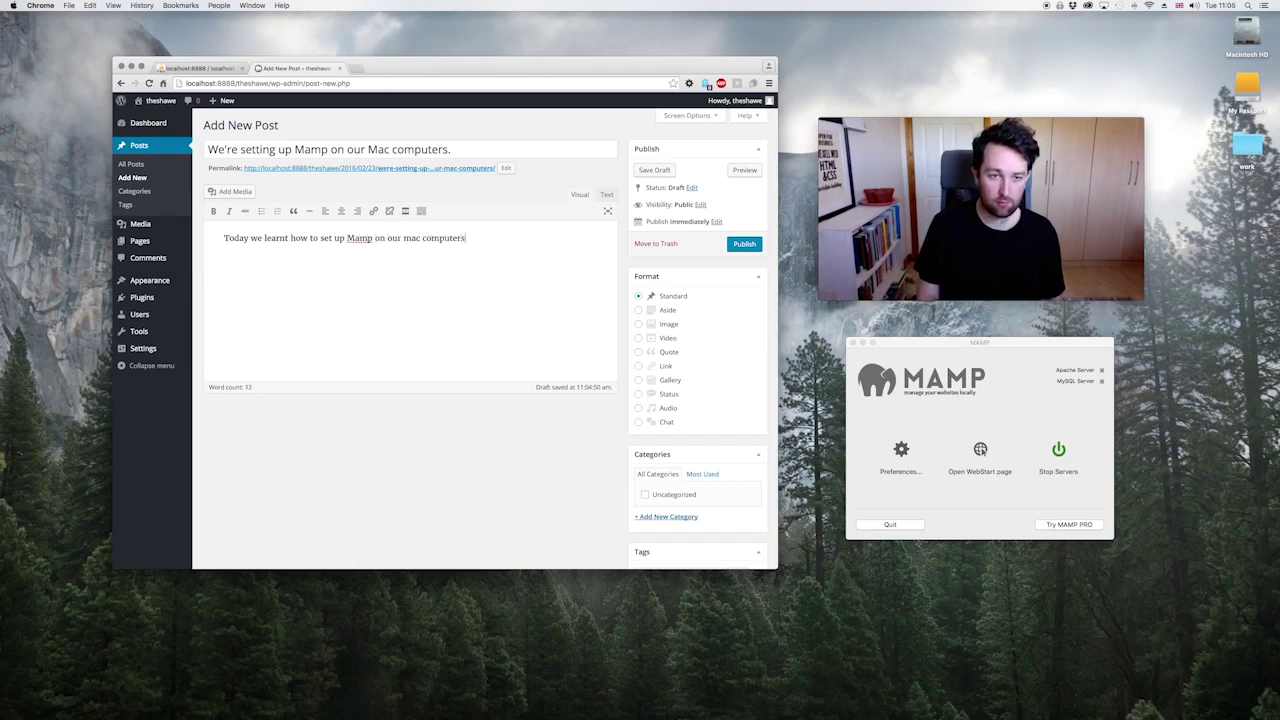
text(. This a)
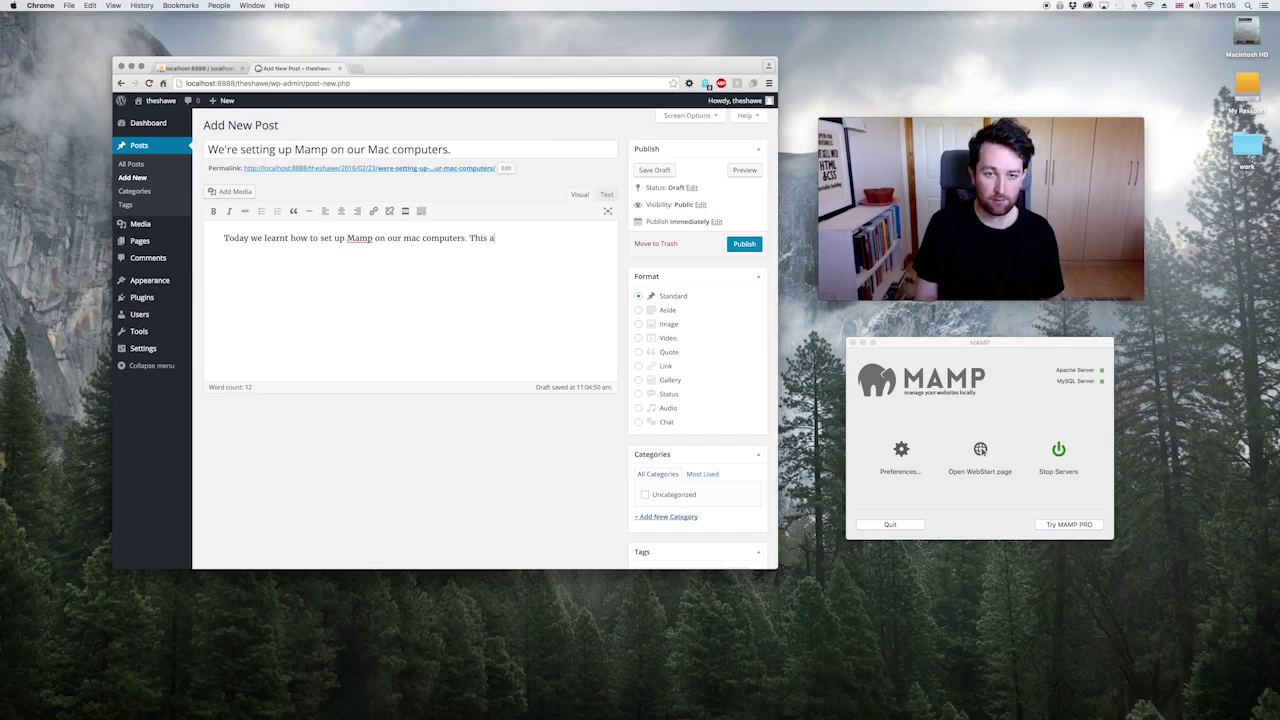
text(llows us to )
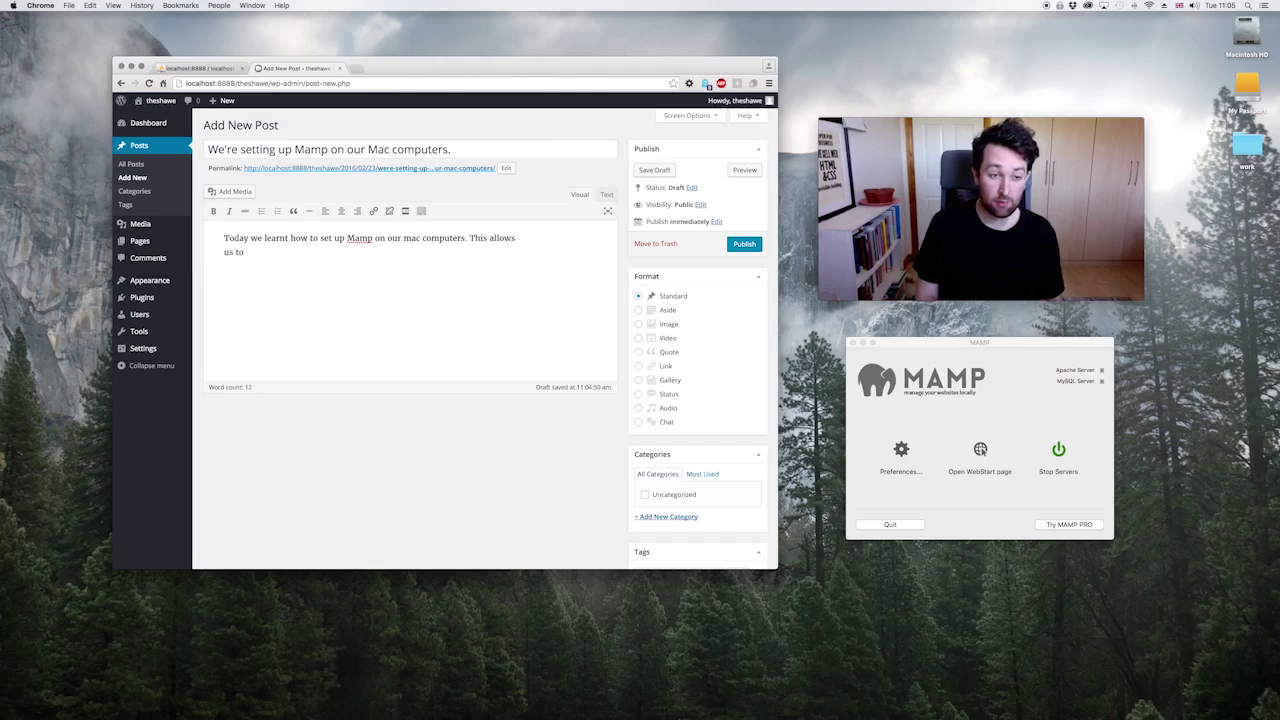
text(develop websit)
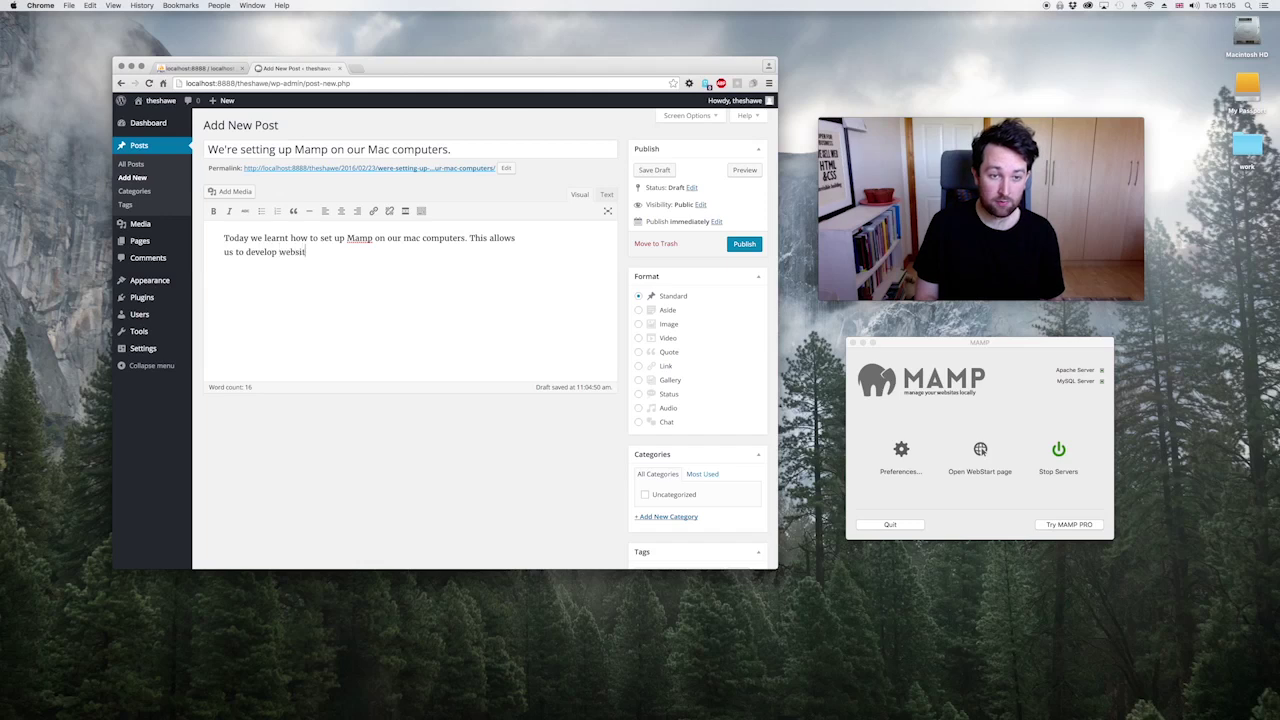
text(es locally. )
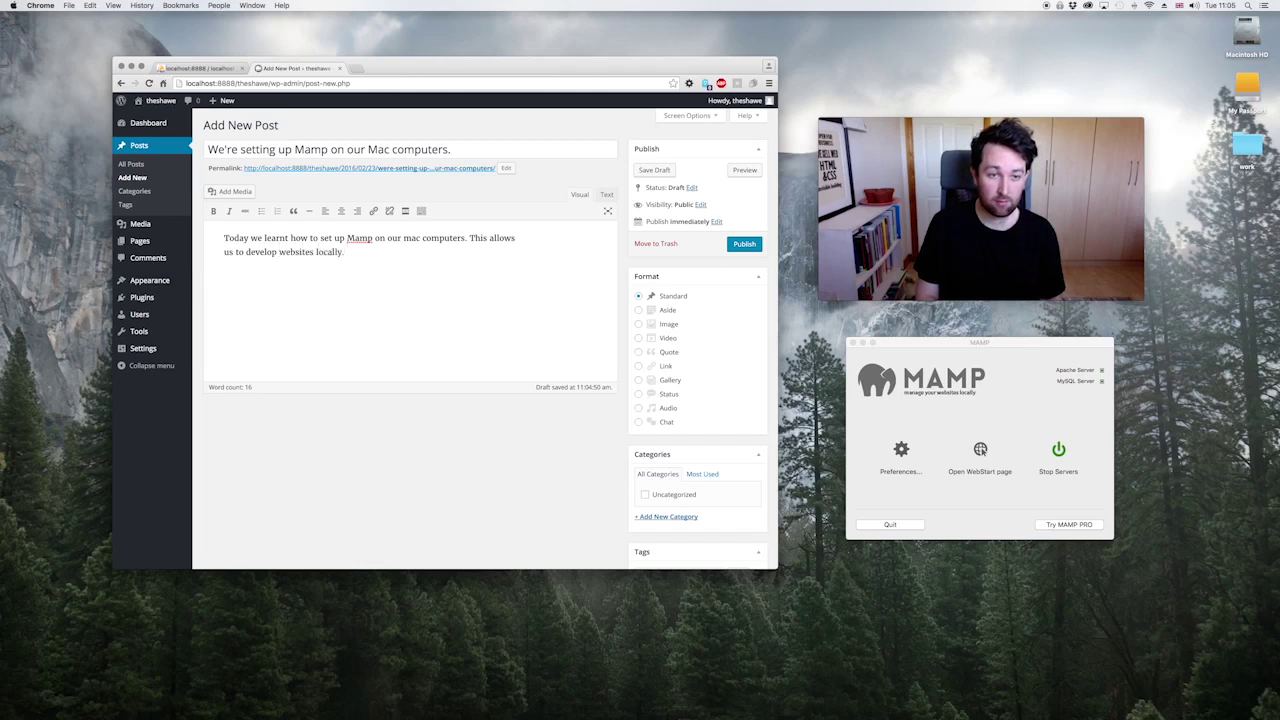
key(BackSpace)
key(BackSpace)
text( using)
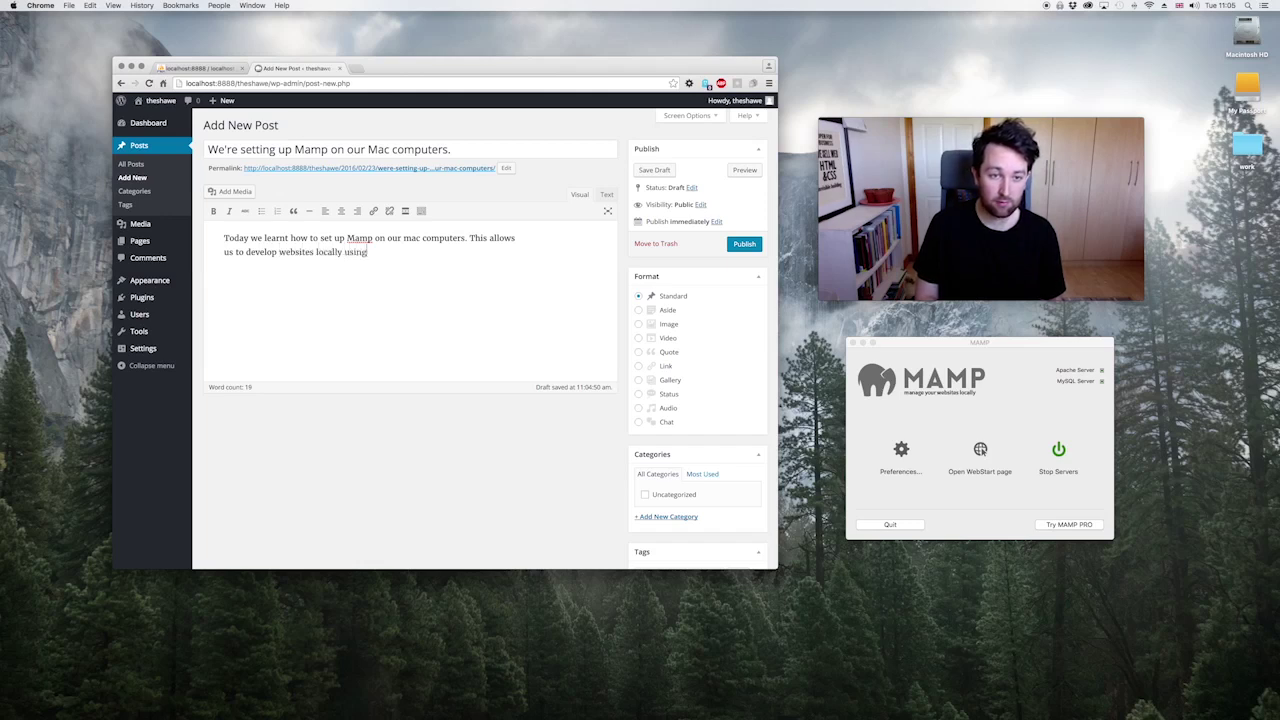
text( PhHP myadmin)
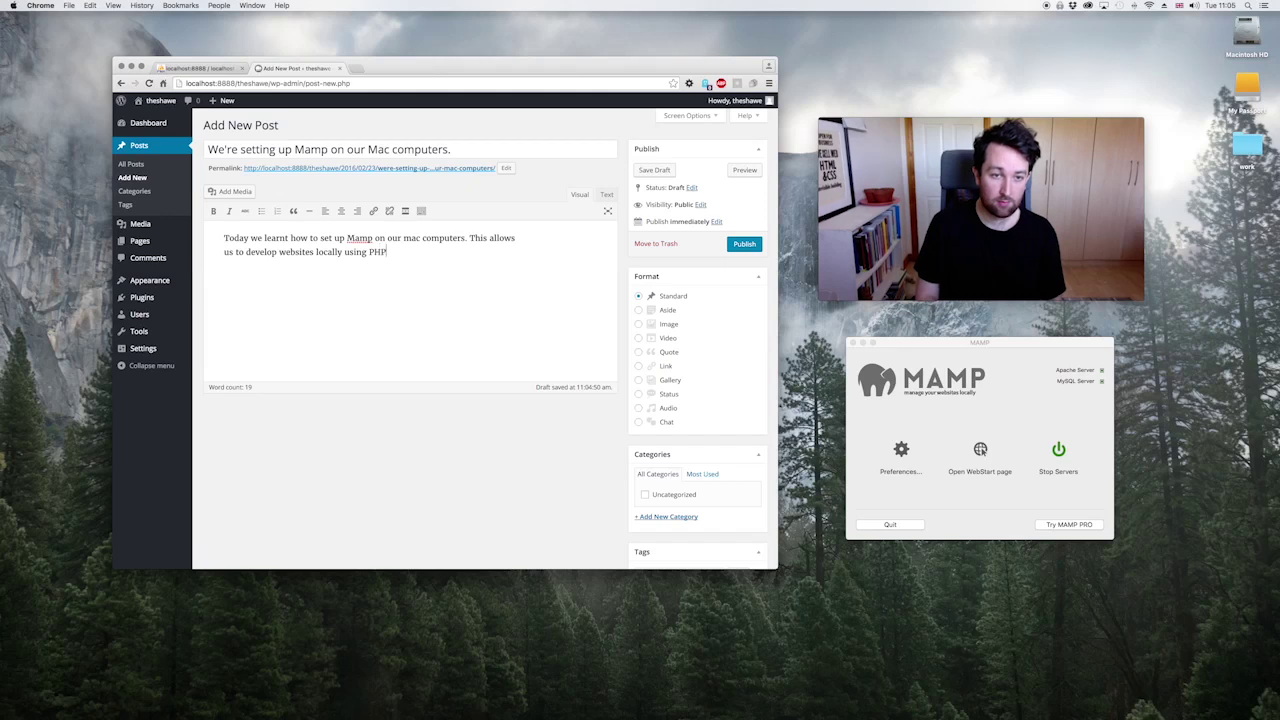
key(BackSpace)
key(BackSpace)
key(BackSpace)
key(BackSpace)
key(BackSpace)
key(BackSpace)
key(BackSpace)
key(BackSpace)
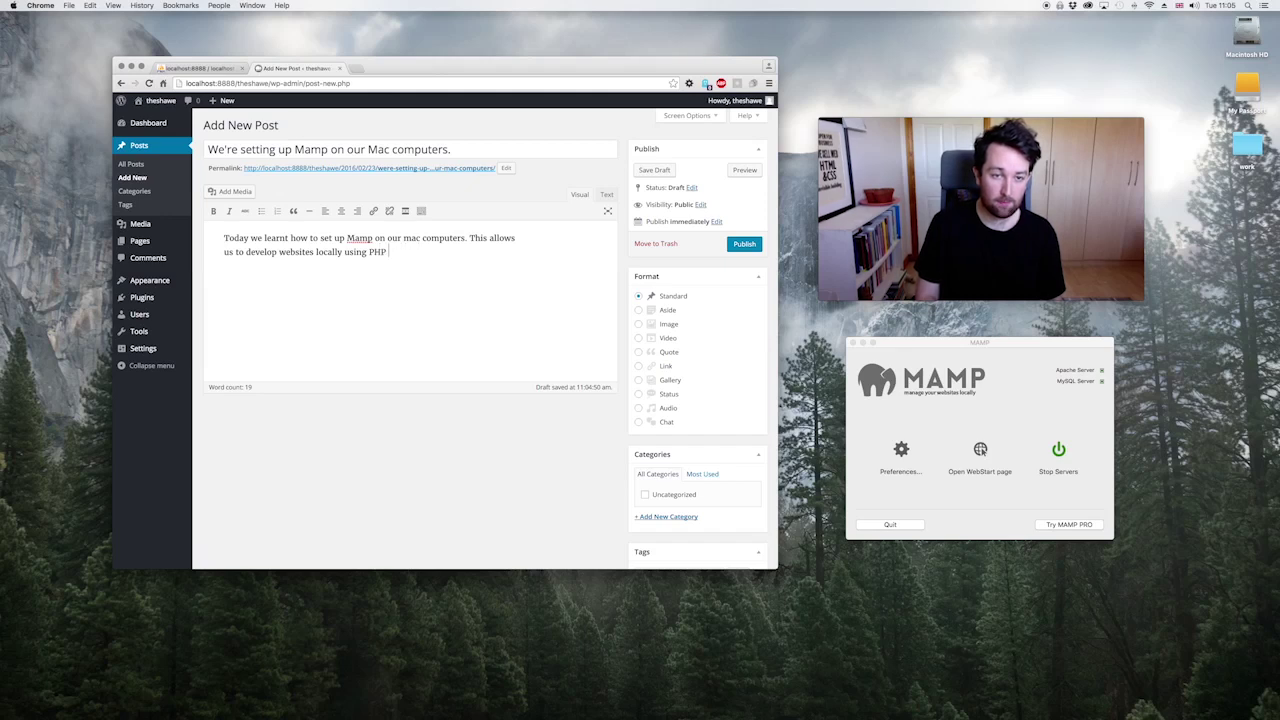
text(myADMIN)
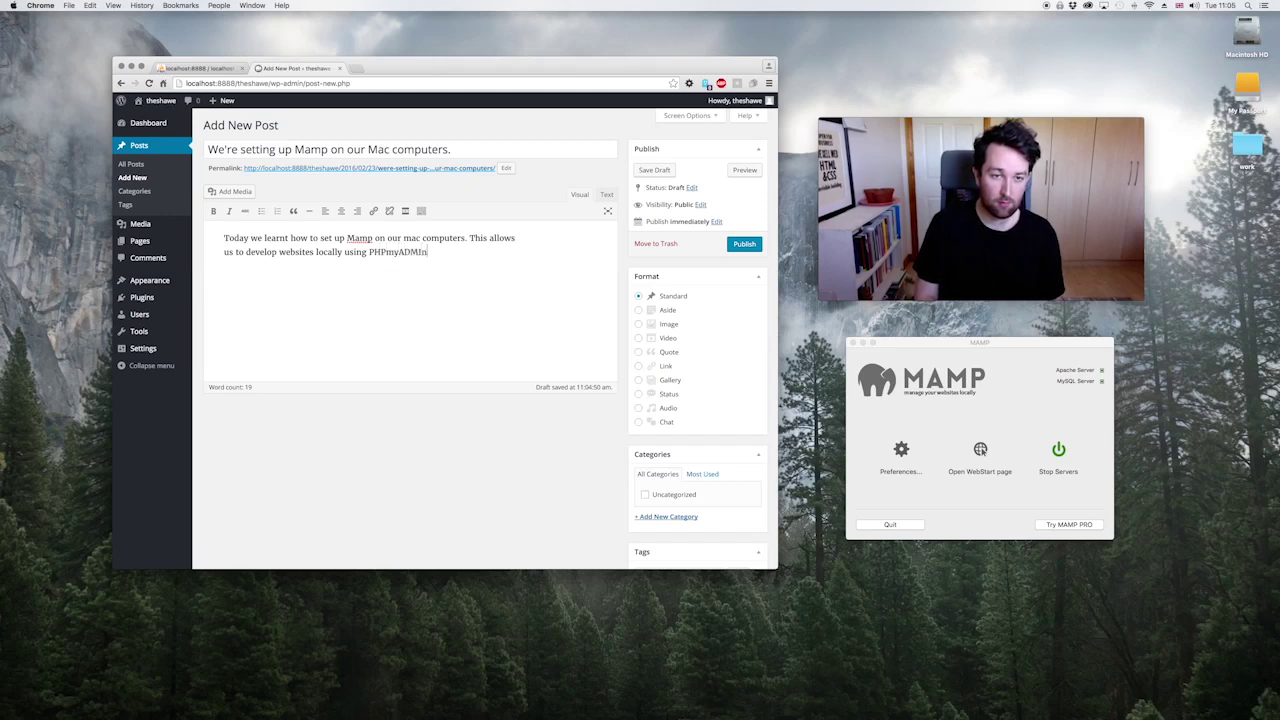
key(BackSpace)
key(BackSpace)
key(BackSpace)
key(BackSpace)
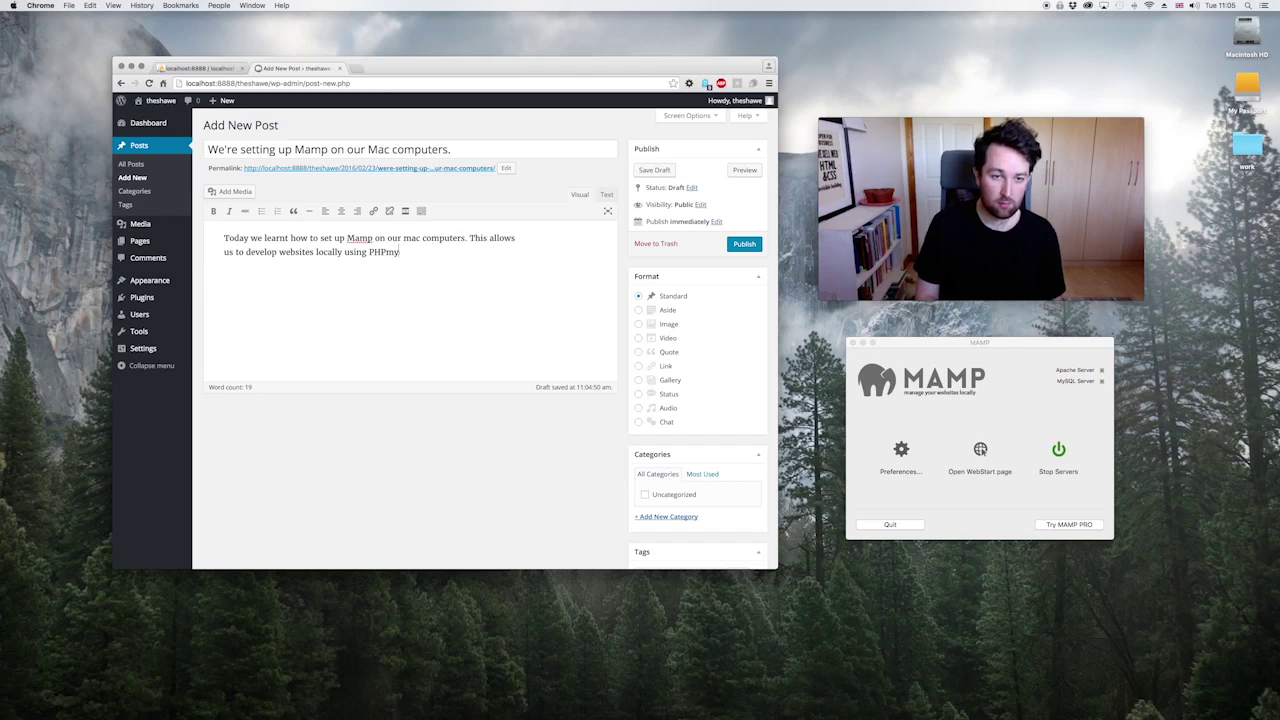
text(Admin to se)
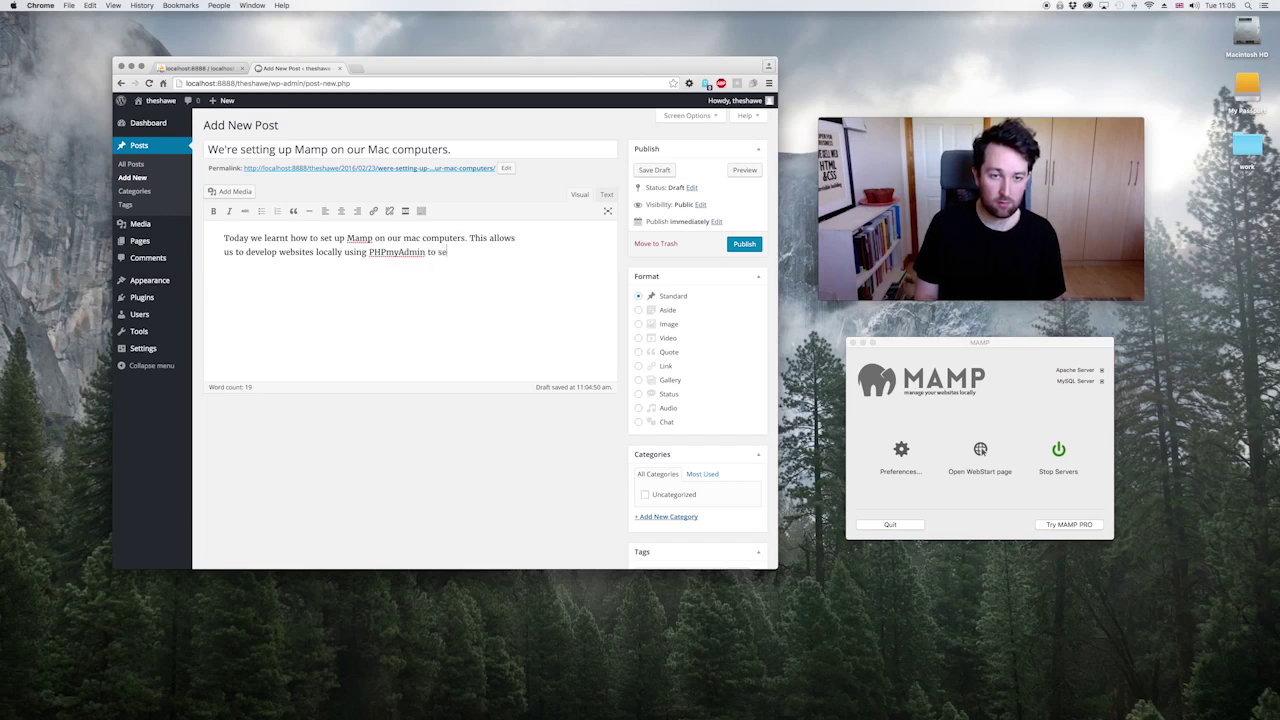
text(t up a database. )
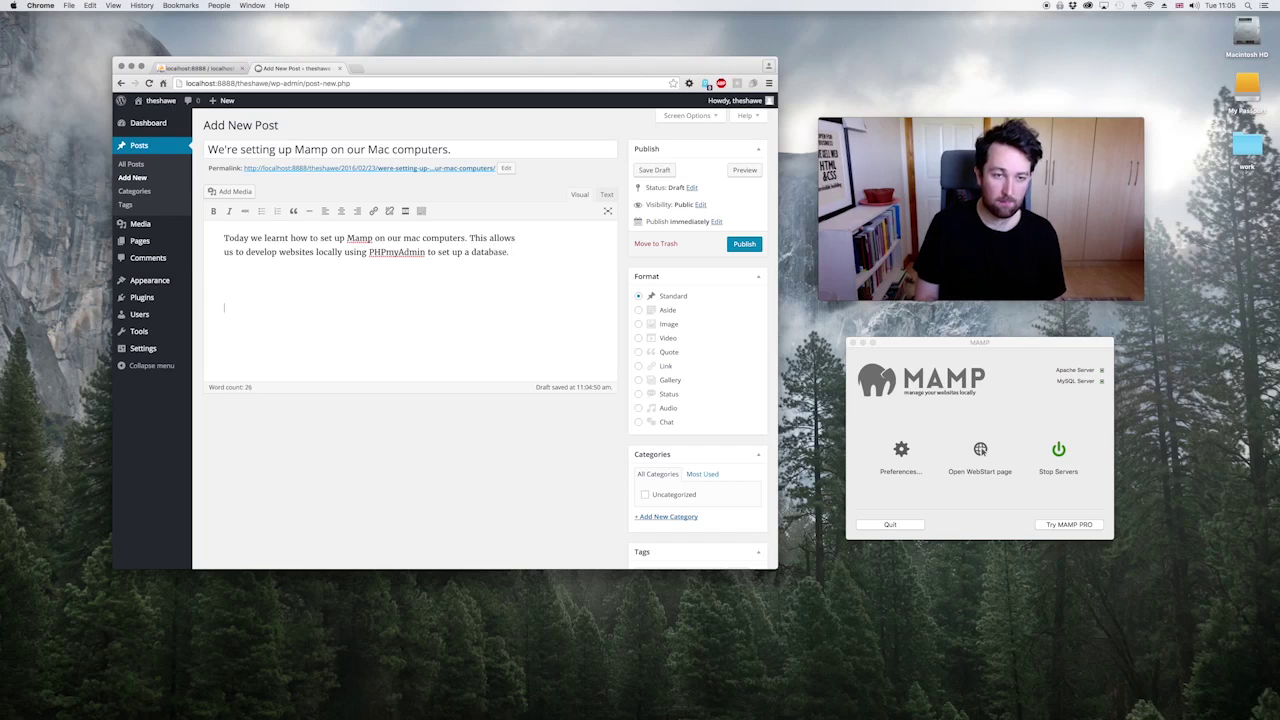
text(The set)
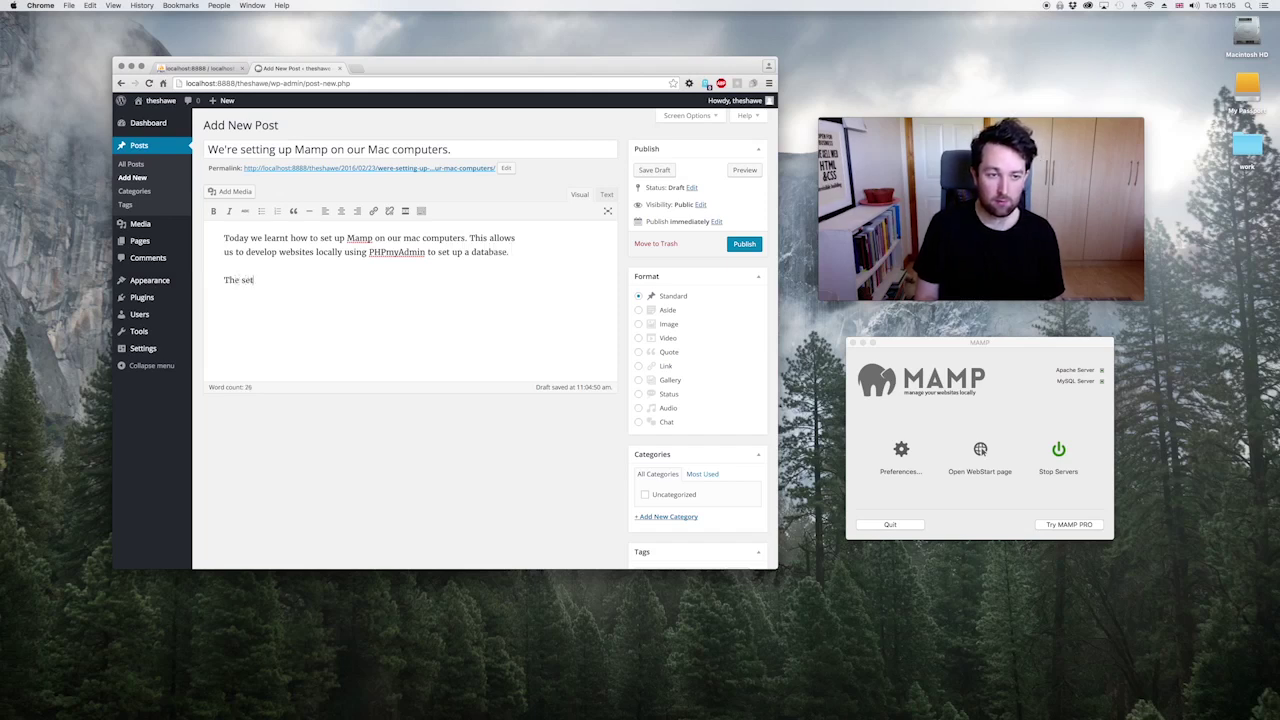
text(up will b)
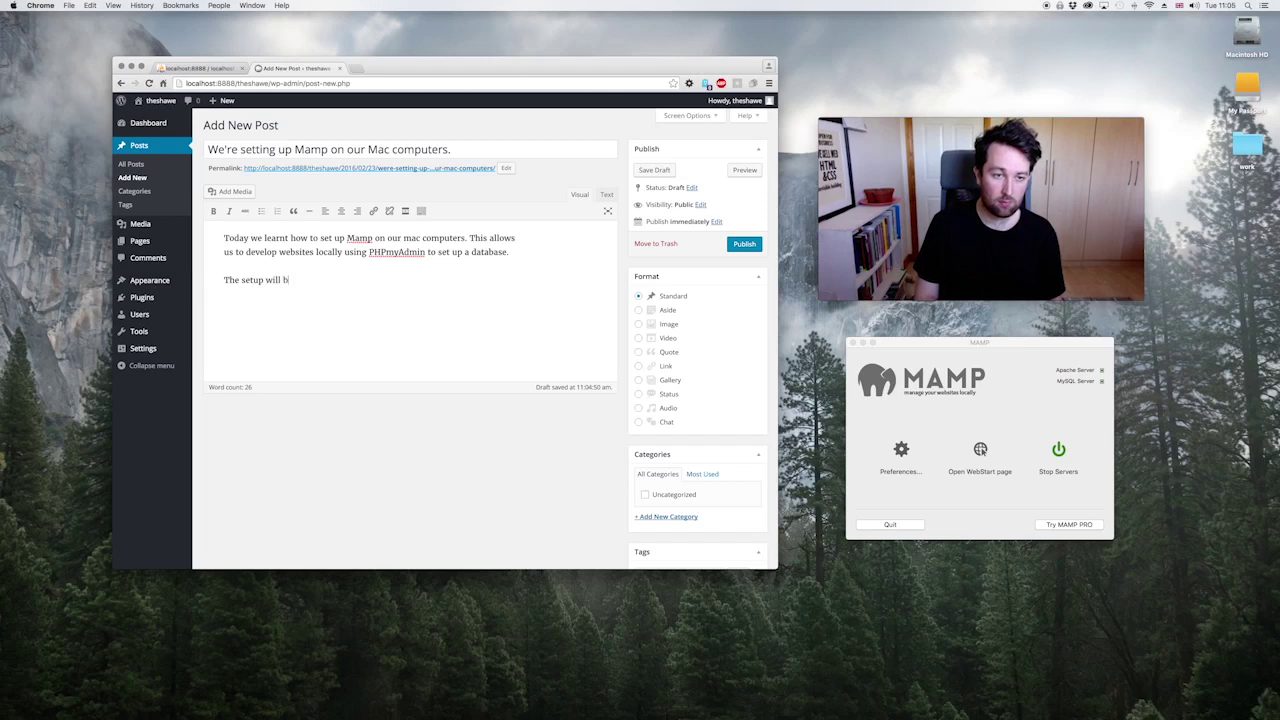
text(e similar for a live)
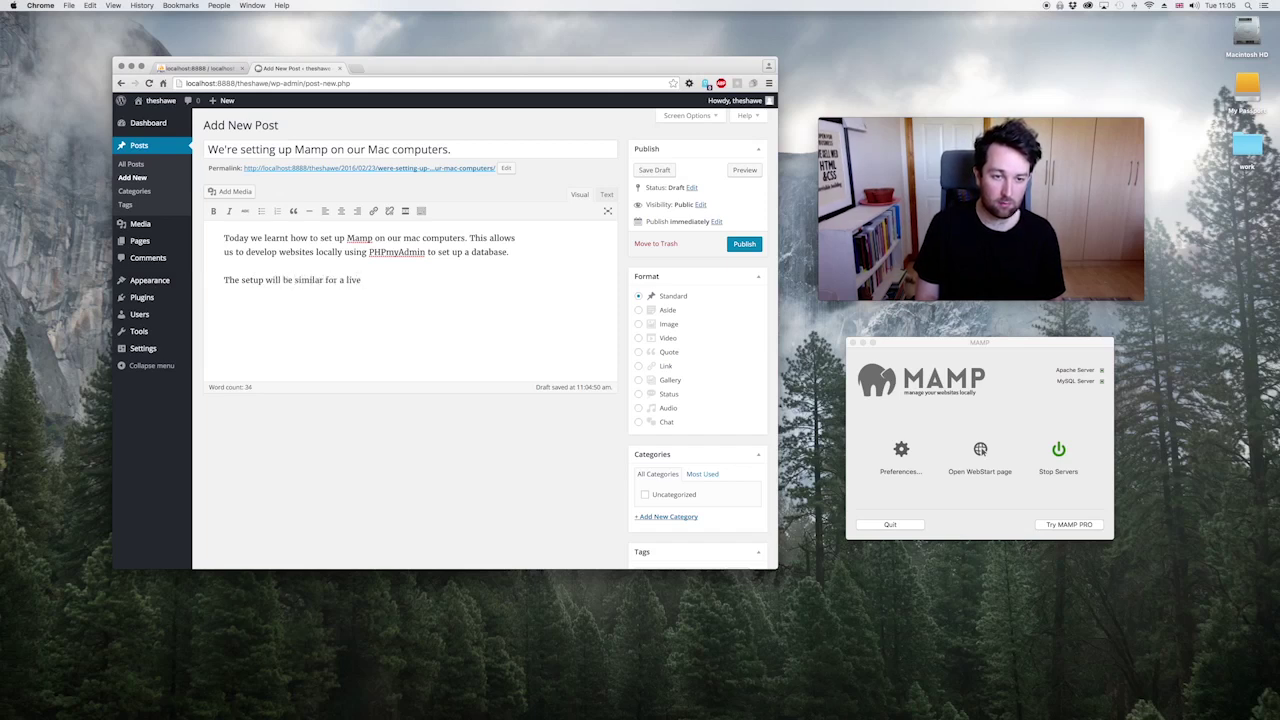
text( development envoi)
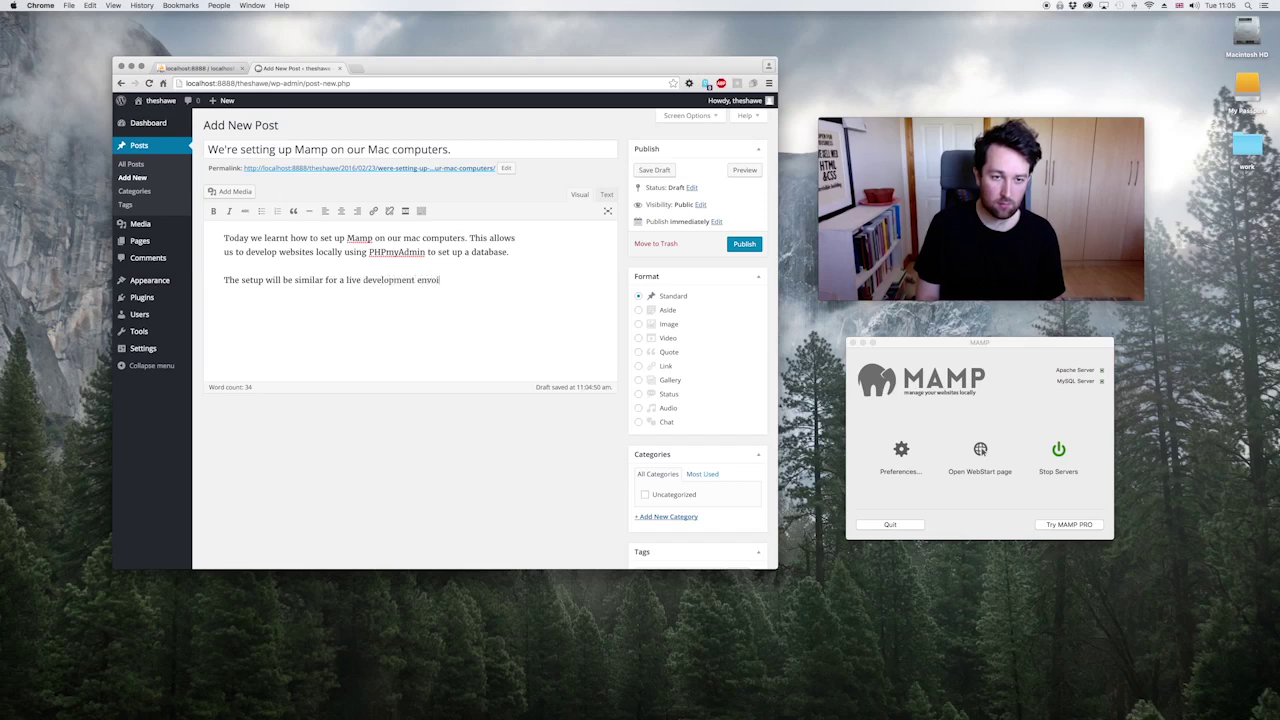
key(super+BackSpace)
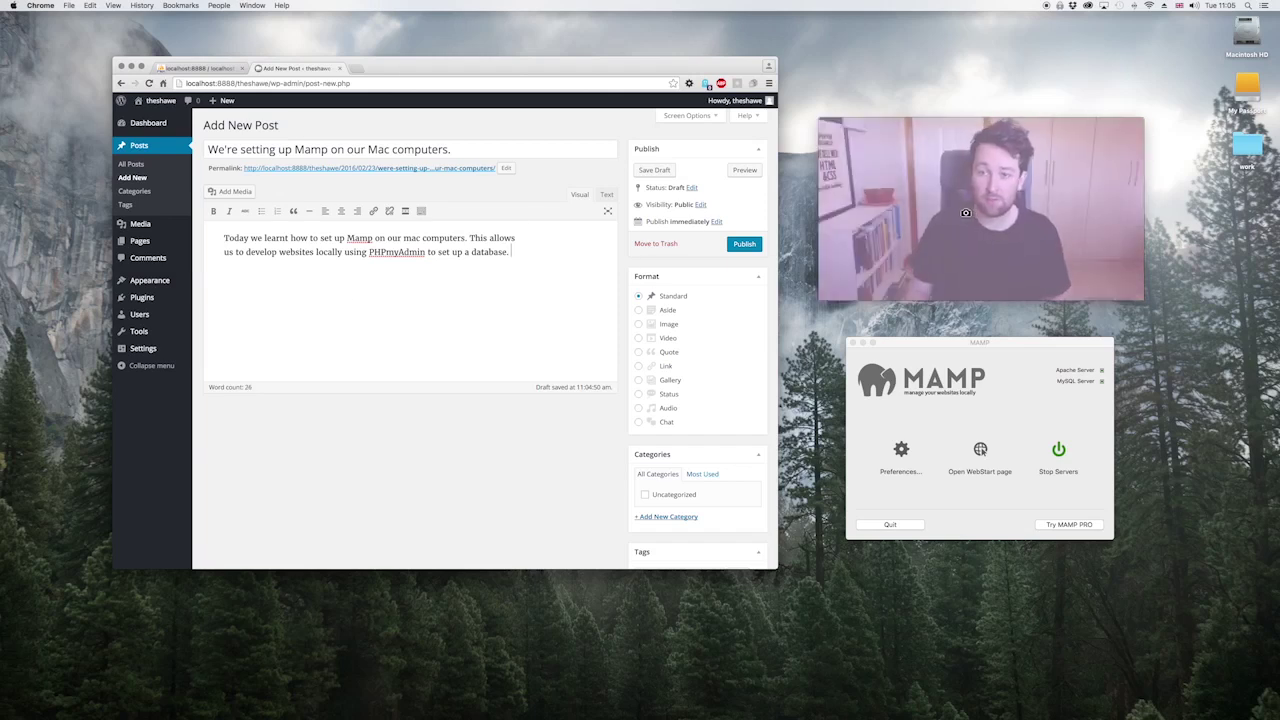
mouse_move(975, 195)
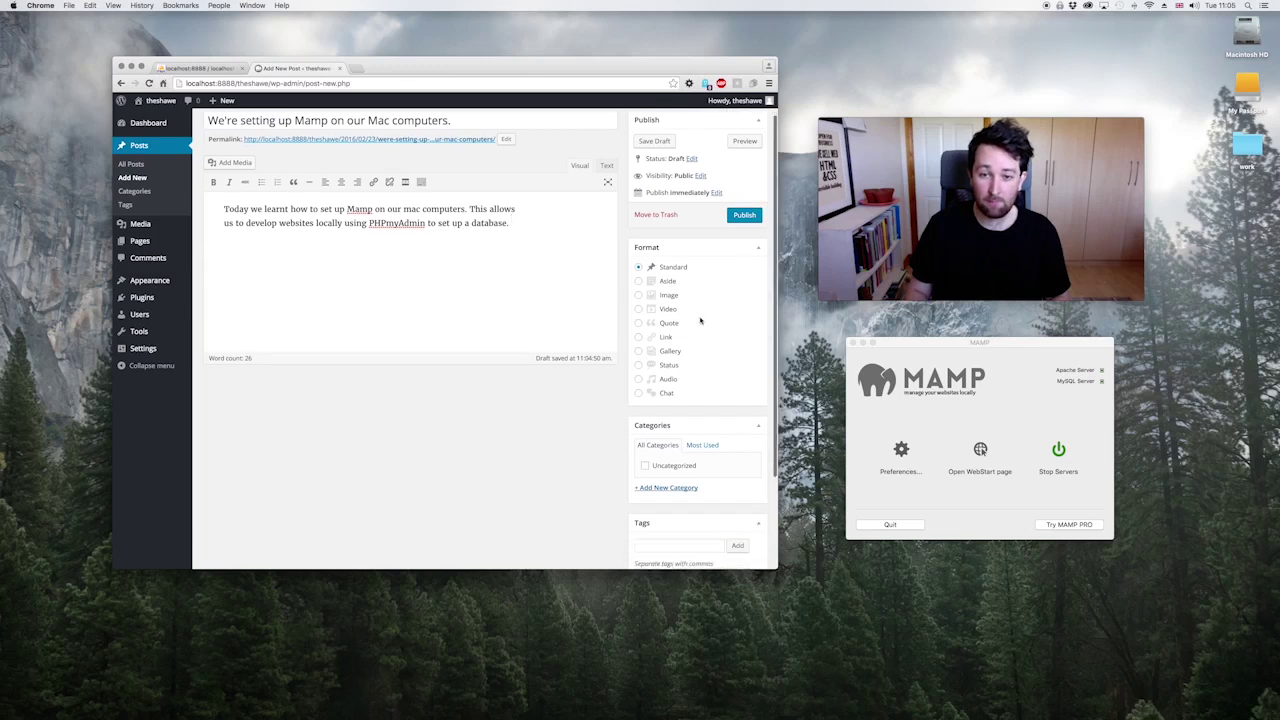
Step: Add the new categories Screencast and Blog Post to the post
click(757, 249)
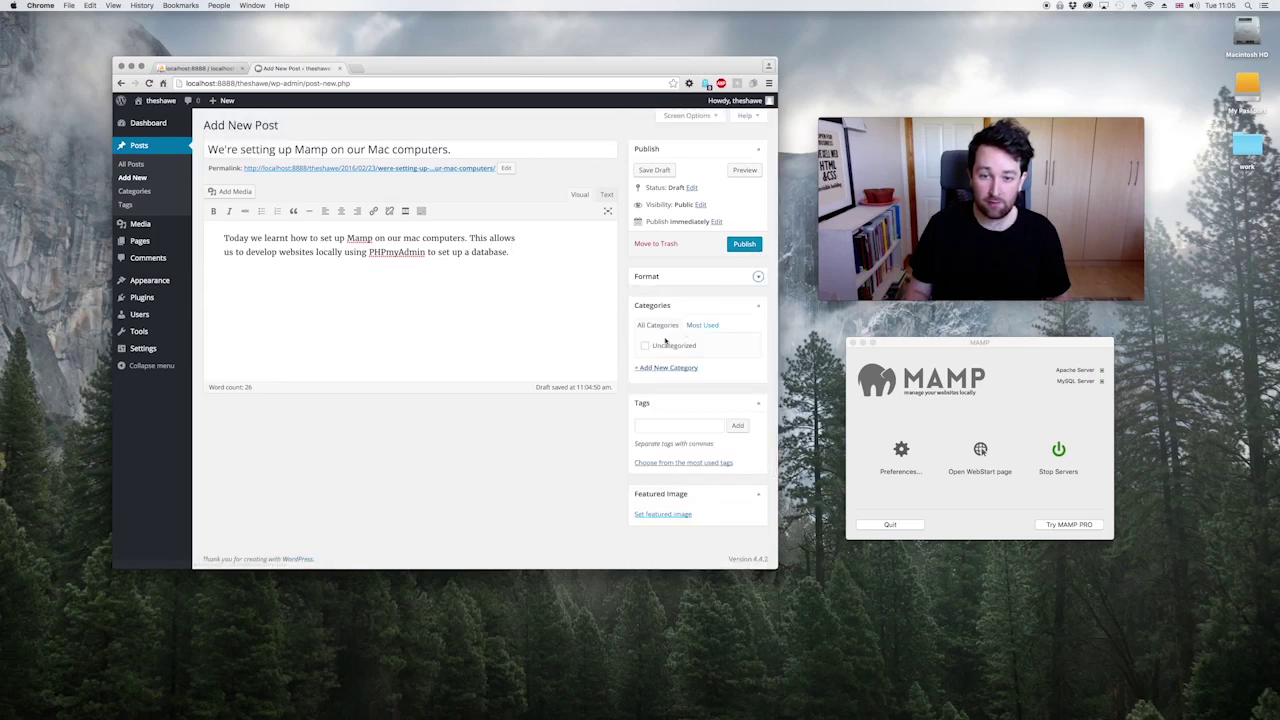
click(665, 368)
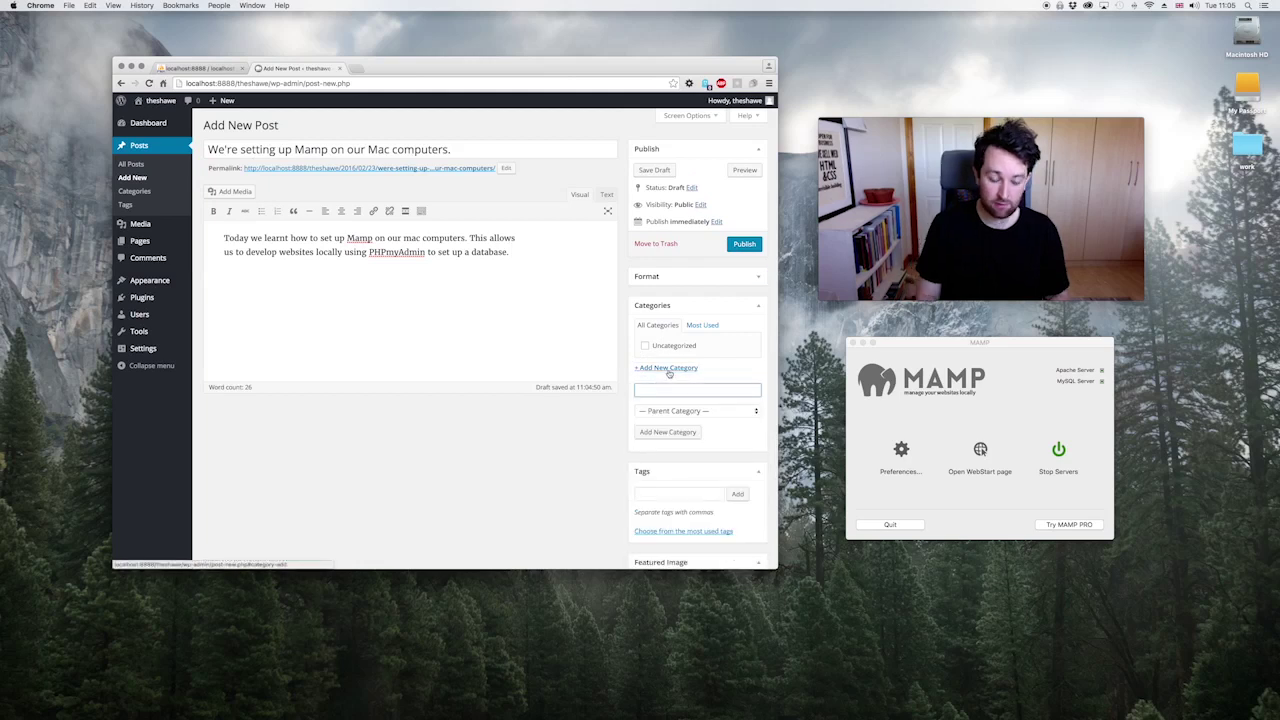
key(super+a)
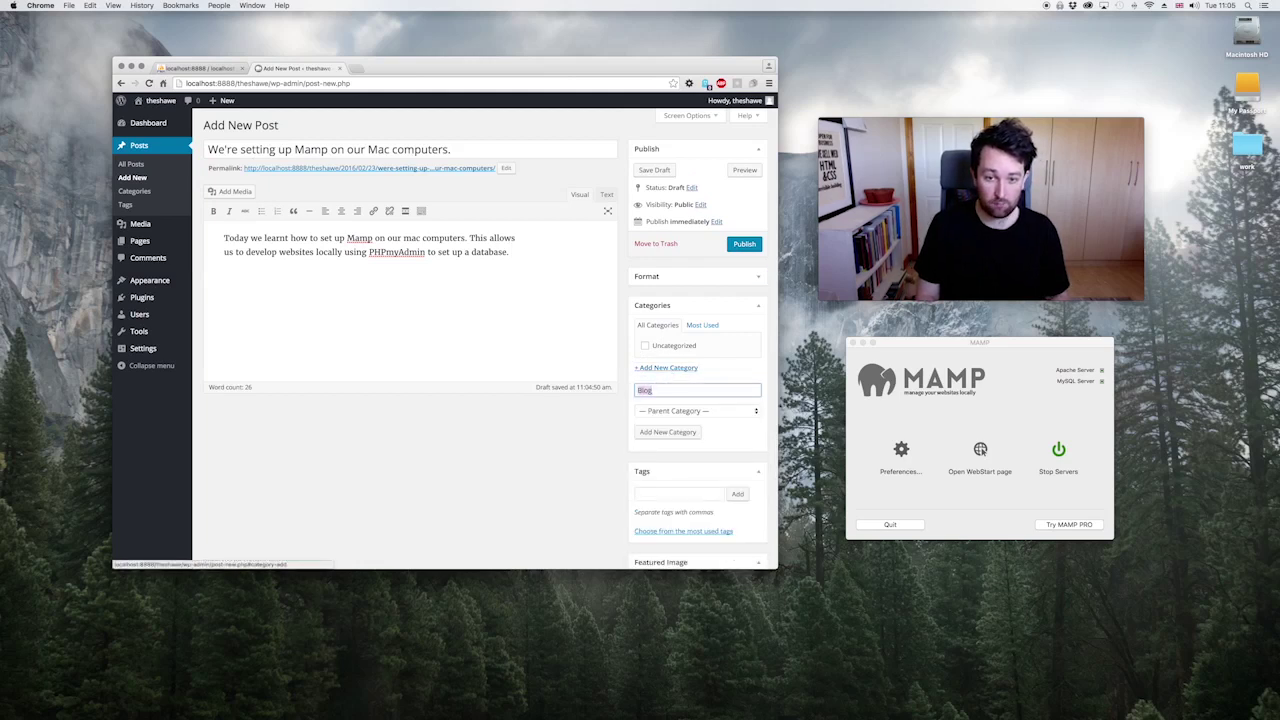
key(BackSpace)
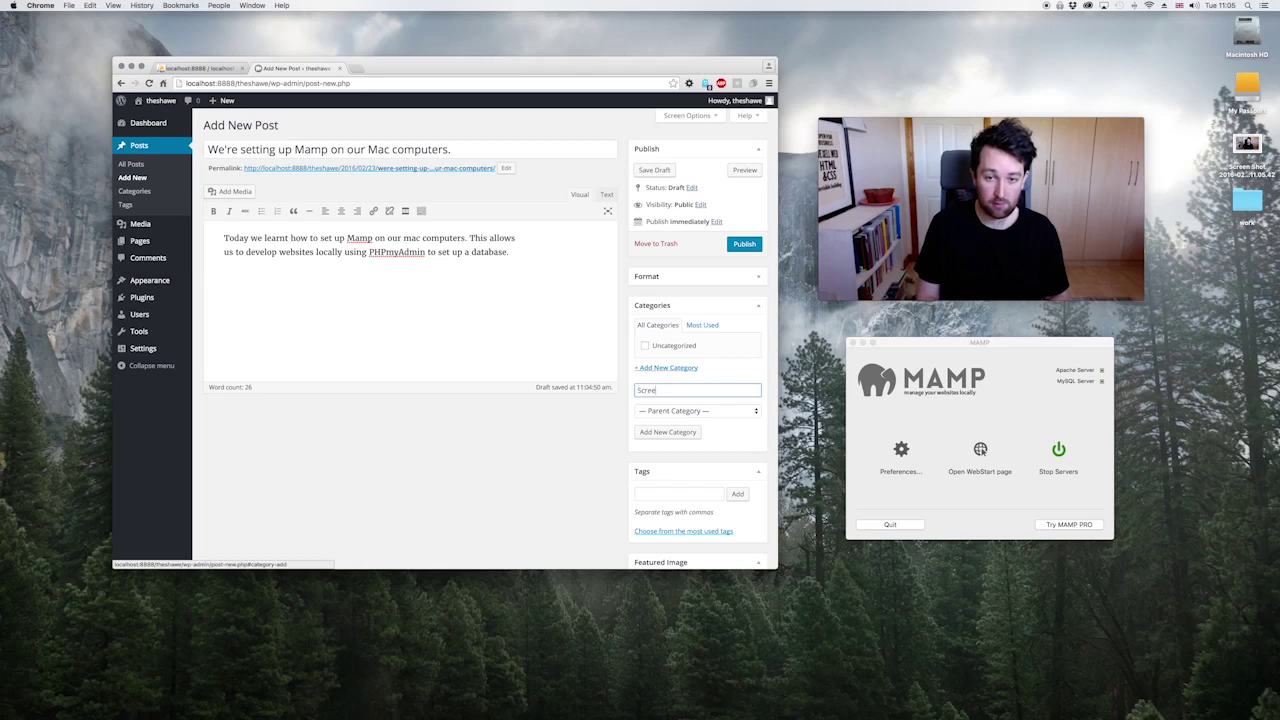
text(Screencast)
key(Return)
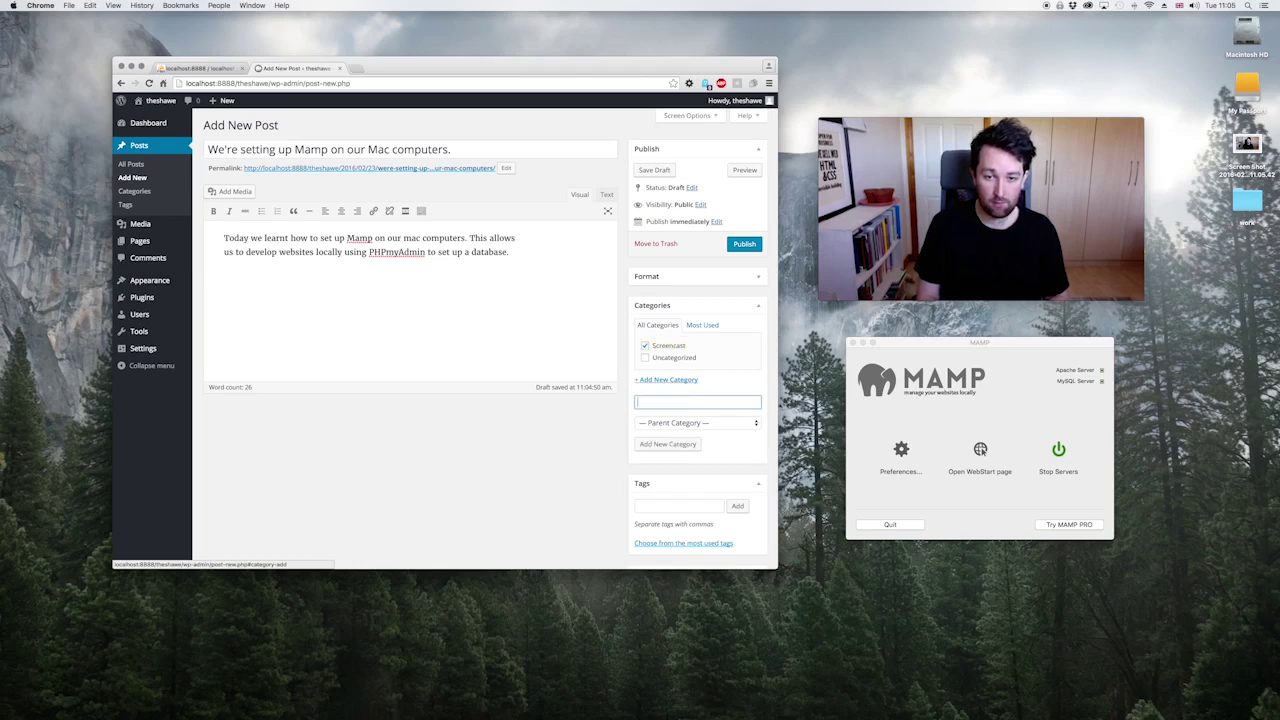
text(Blog)
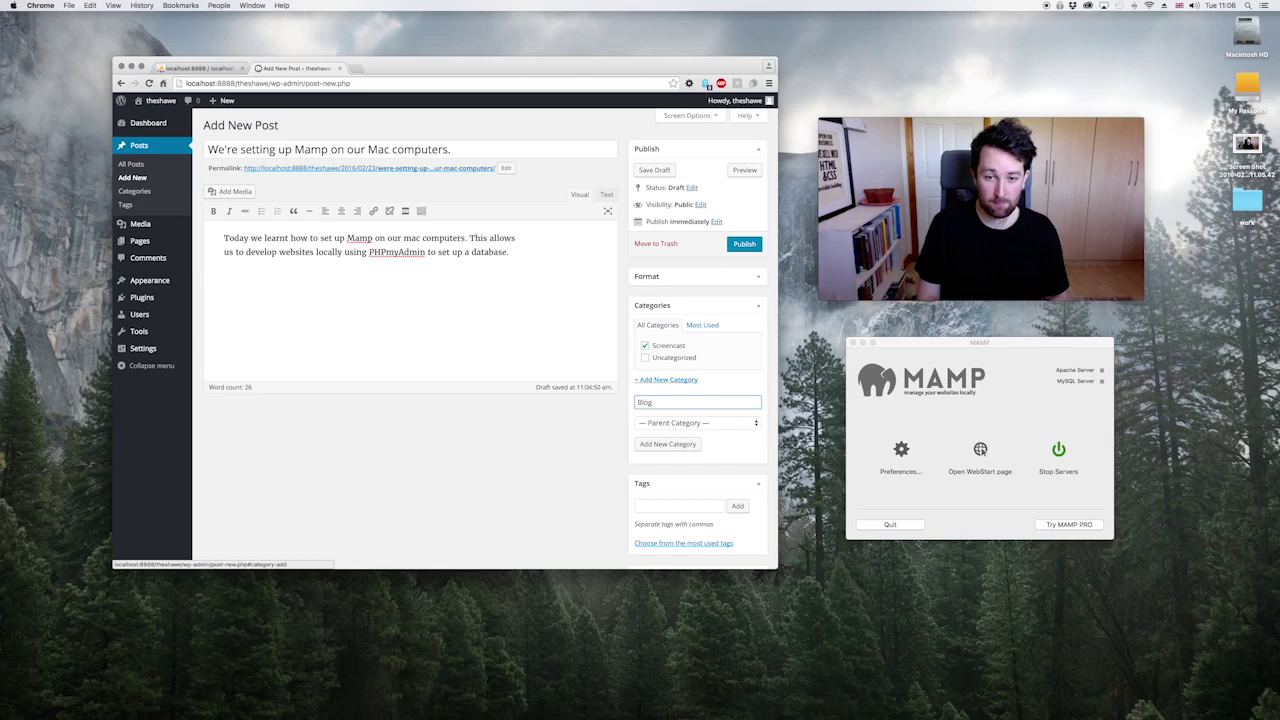
text( Post)
key(Return)
Step: Tag the post Web Design, Web Development, Mamp, Localhost and phpmyadmin
scroll(679, 479, down, 1)
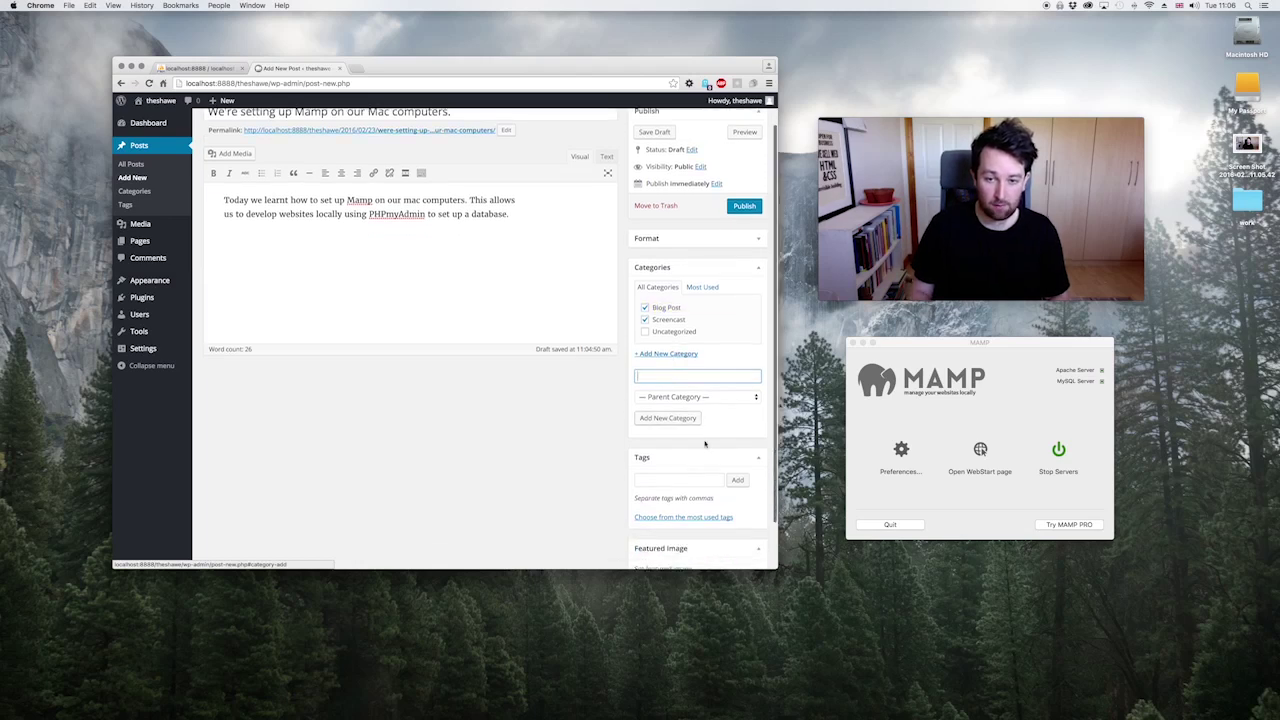
click(679, 479)
text(Web D)
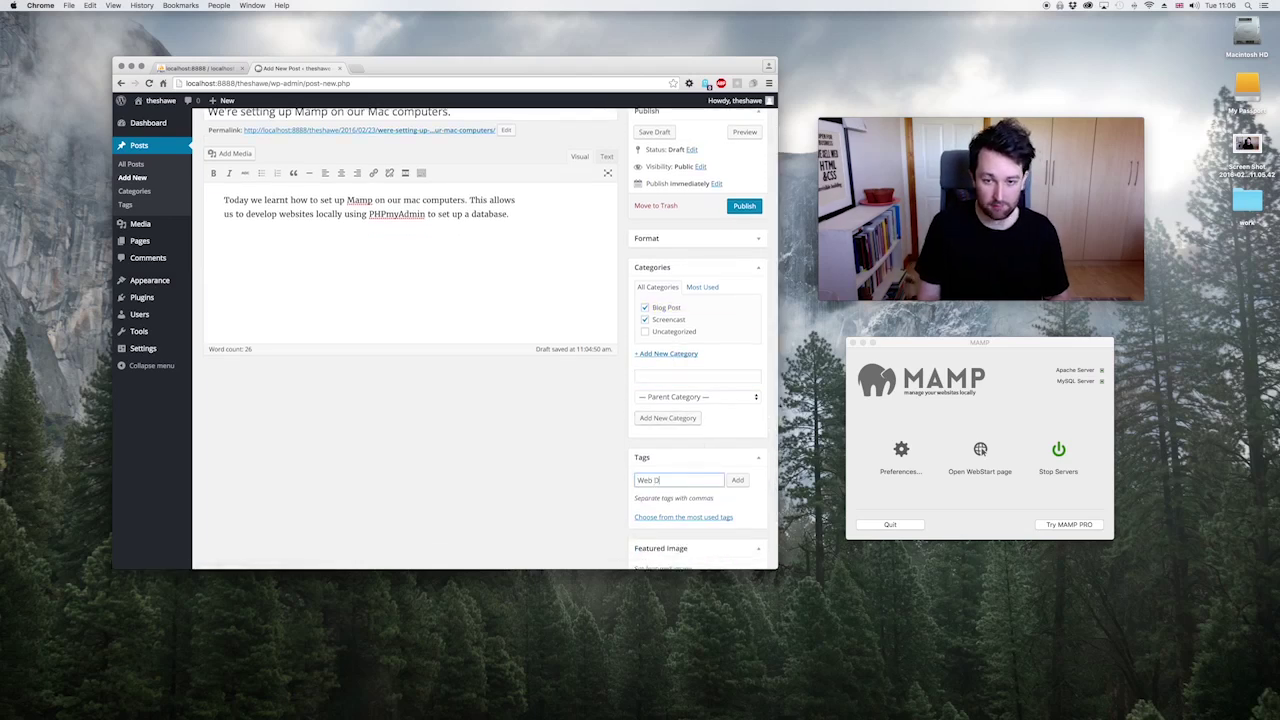
text(esign)
key(Return)
text(Web Devel)
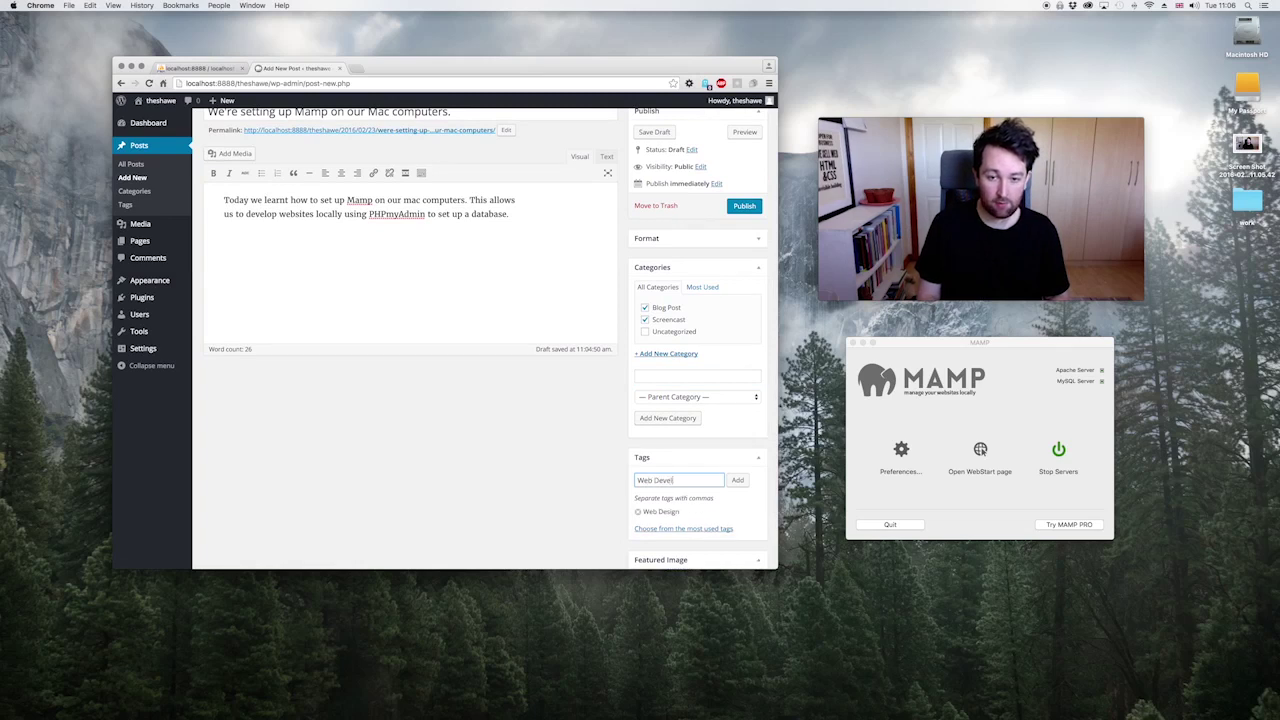
text(opment)
key(Return)
text(Mamp)
key(Return)
text(Localhost)
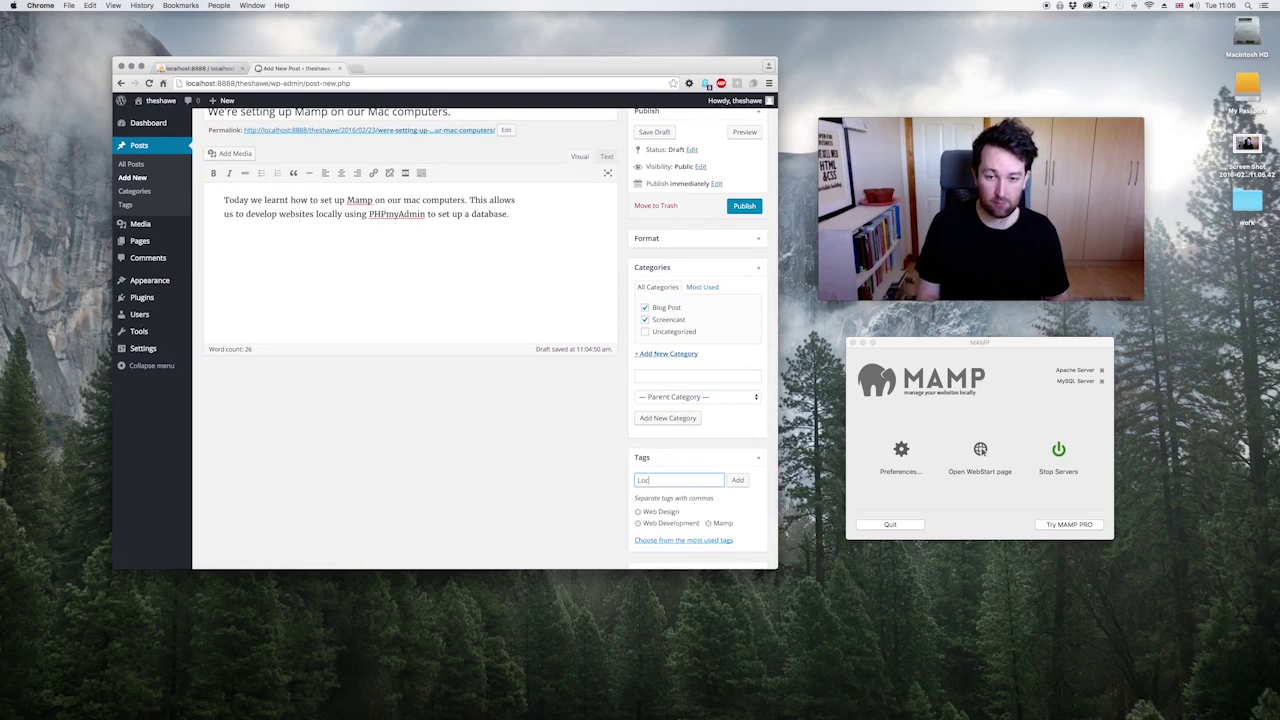
key(Return)
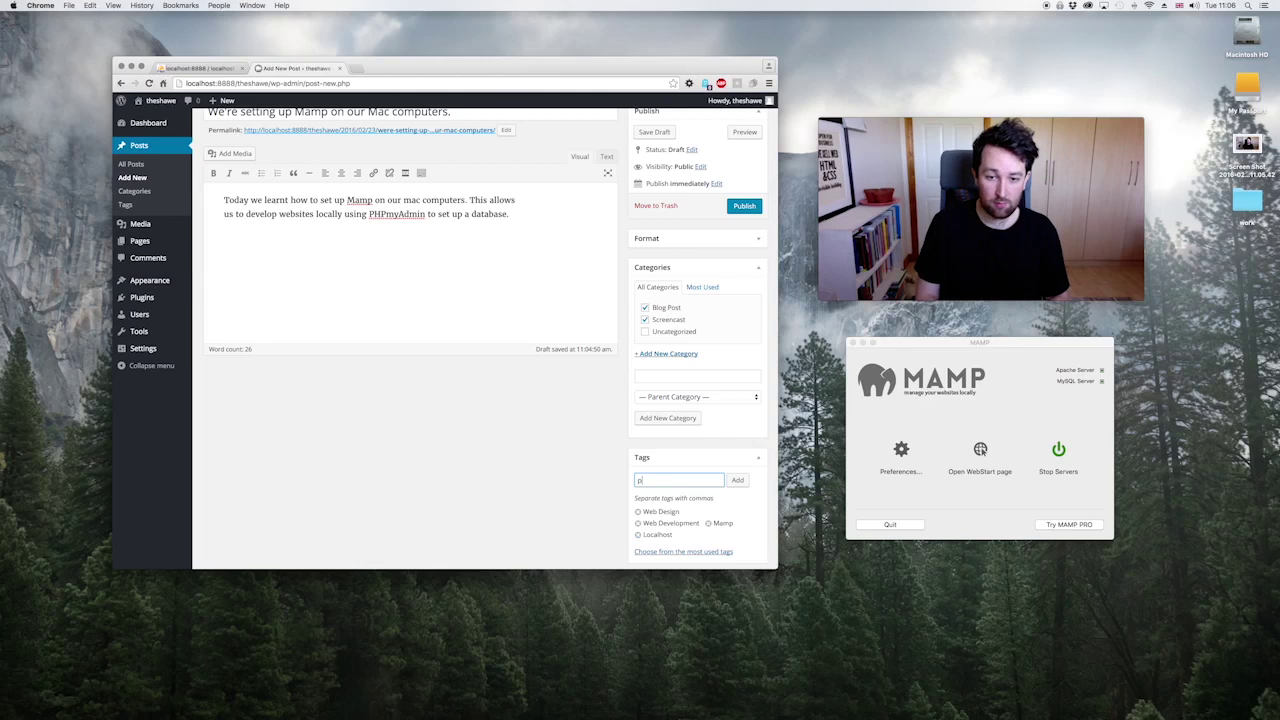
text(phpmyadmin)
key(Return)
Step: Add the databases tag, re-adding it after accidentally removing it
text(databases)
key(Return)
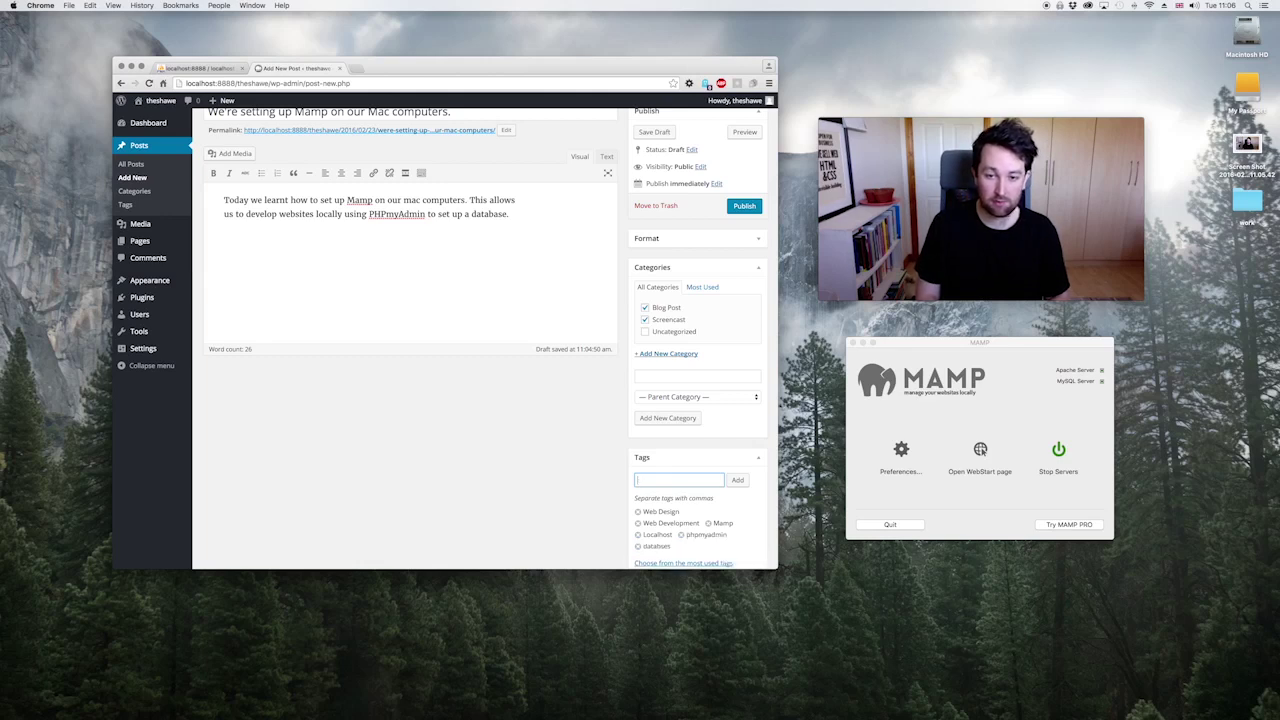
click(638, 546)
click(656, 479)
text(datab)
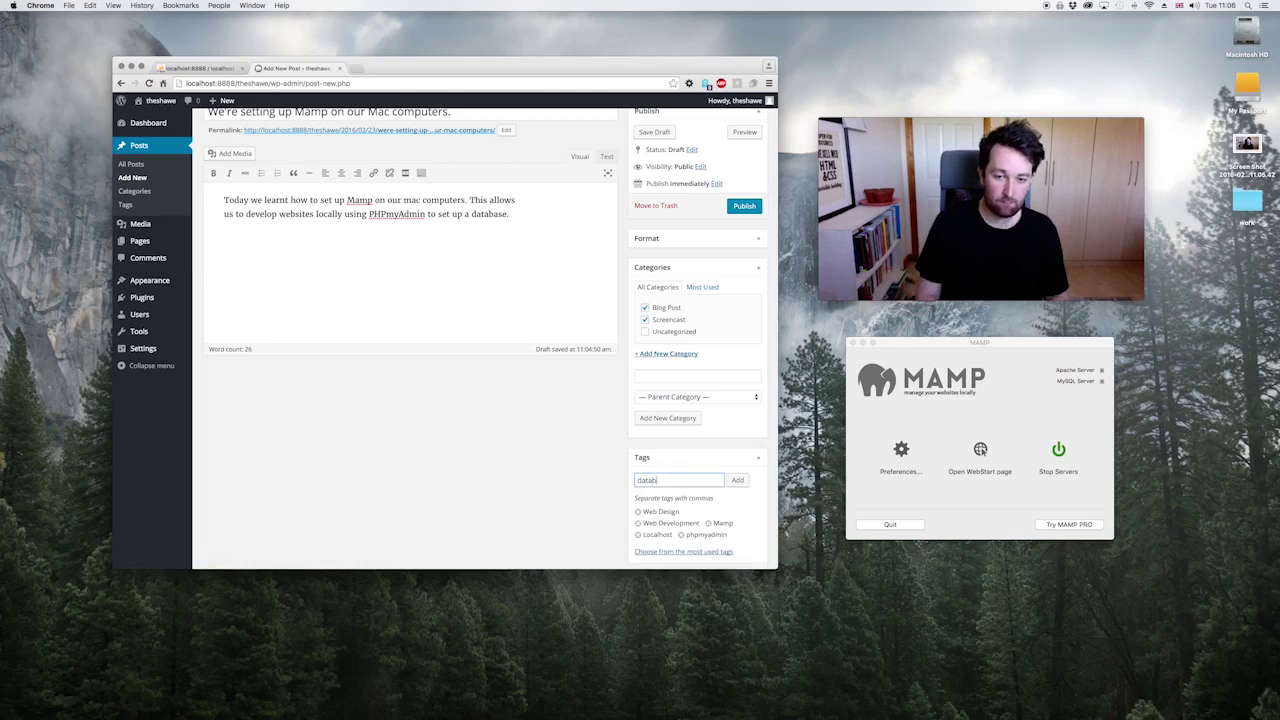
text(ases)
key(Return)
scroll(555, 280, up, 3)
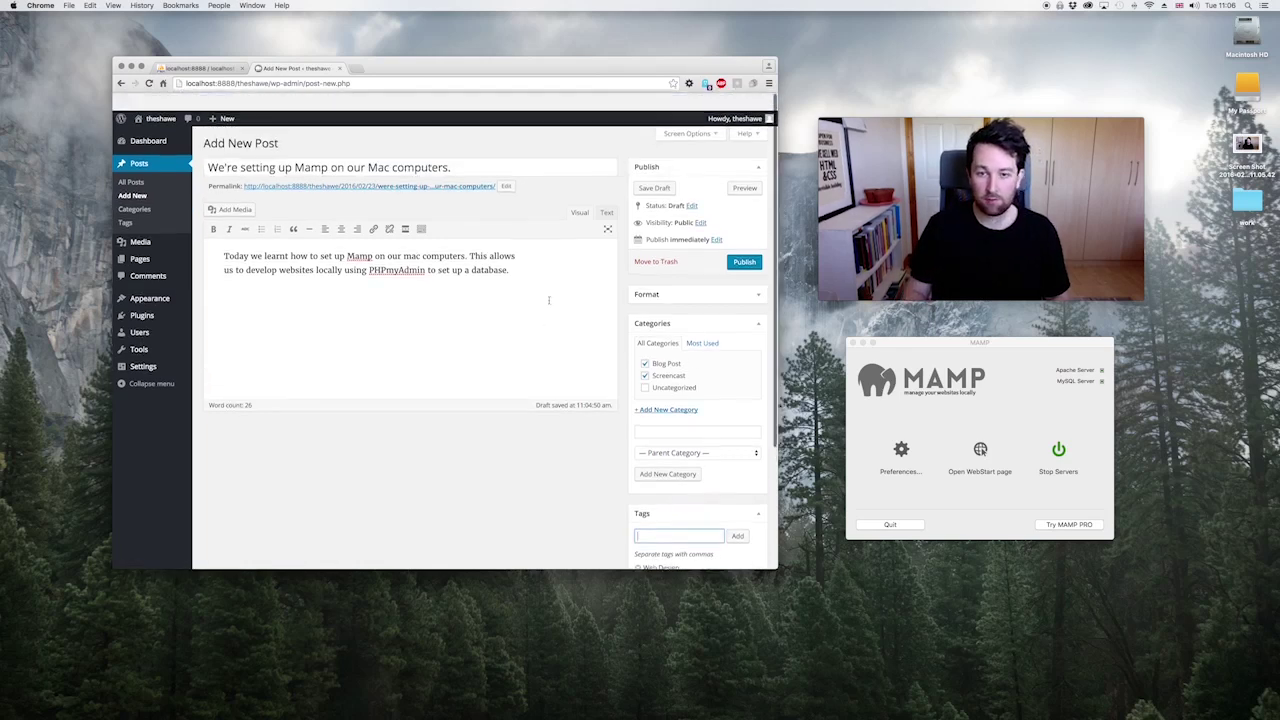
scroll(558, 305, down, 5)
Step: Upload the desktop screenshot for the featured image, titled 'How to set up mamp on a mac'
click(662, 509)
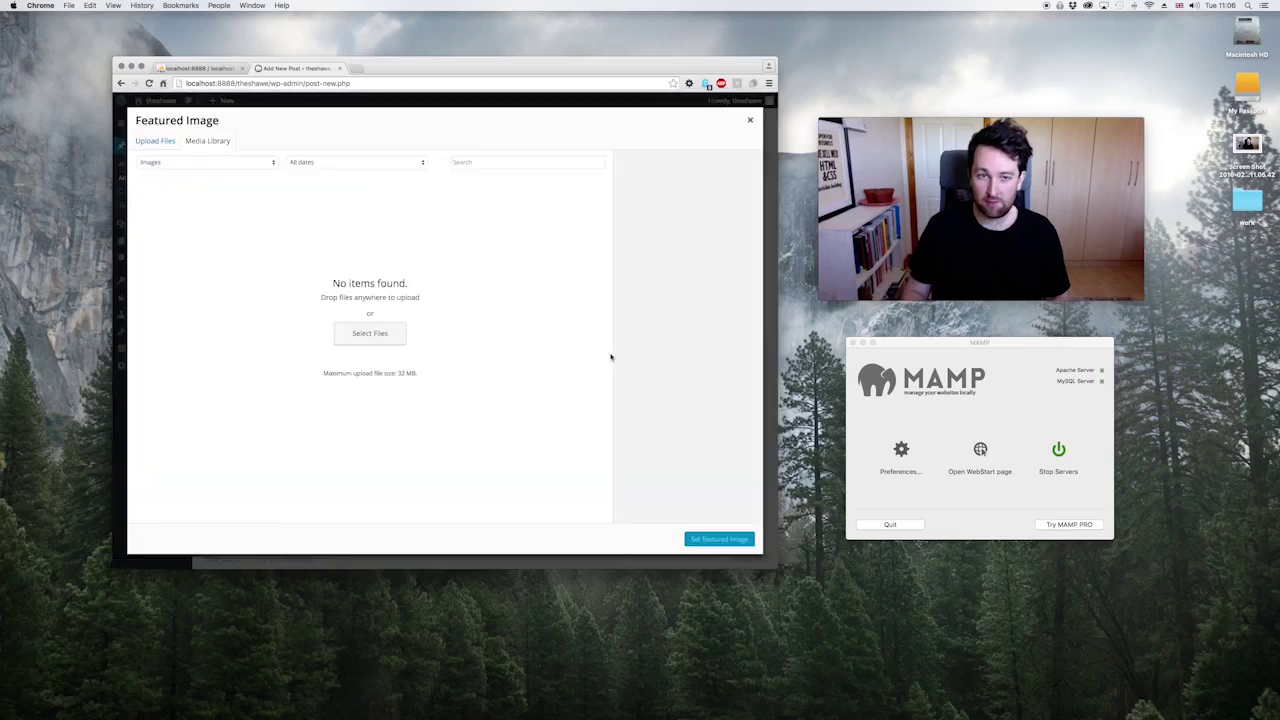
drag(1247, 148, 610, 236)
triple_click(712, 313)
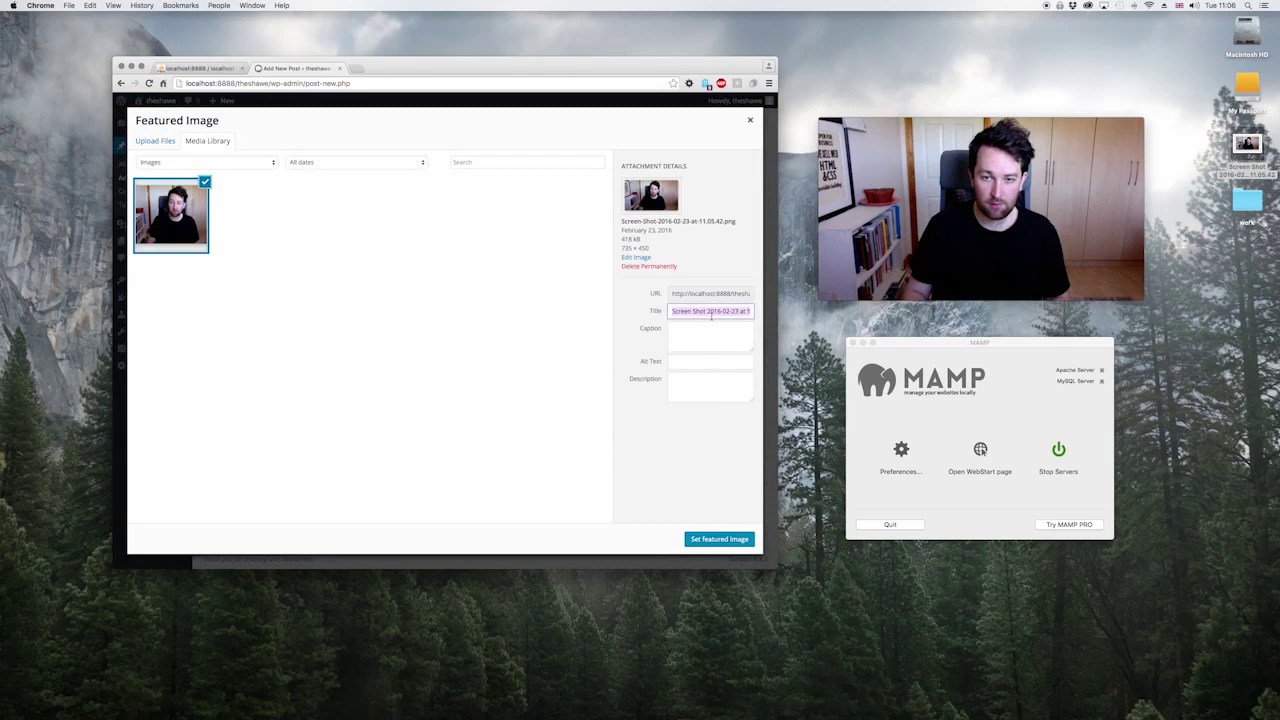
text(H)
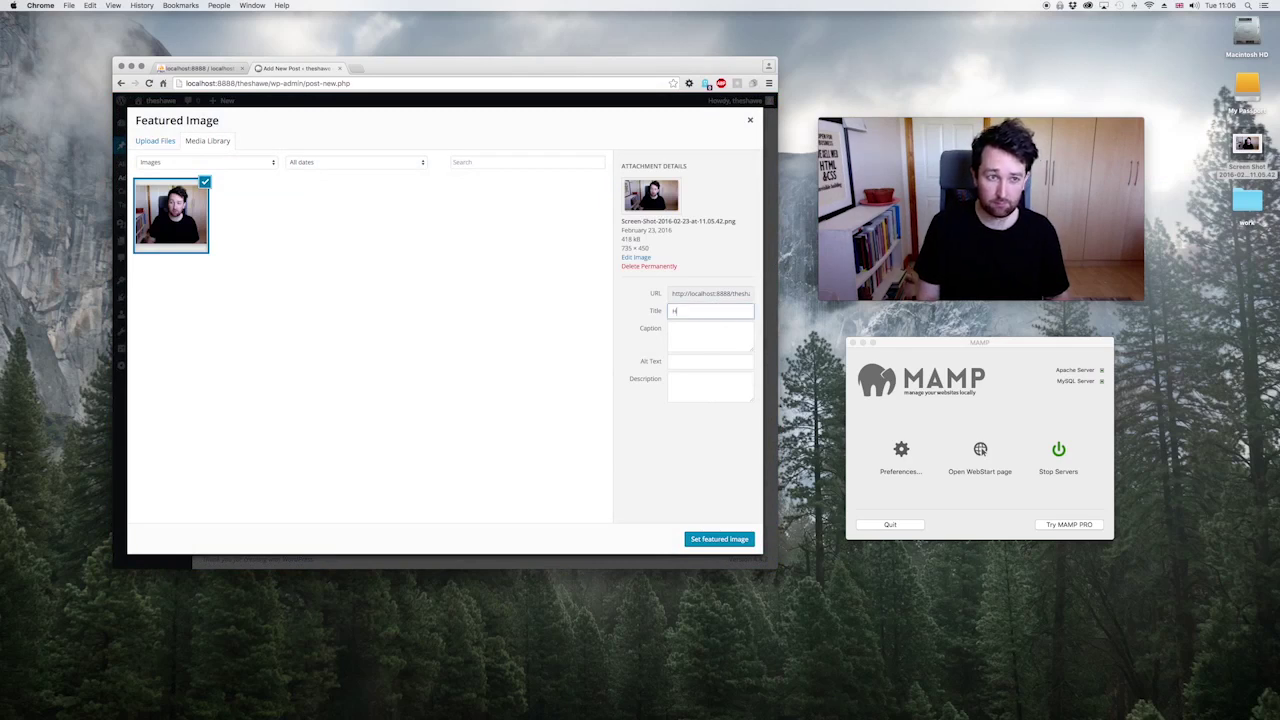
text(ow to set up)
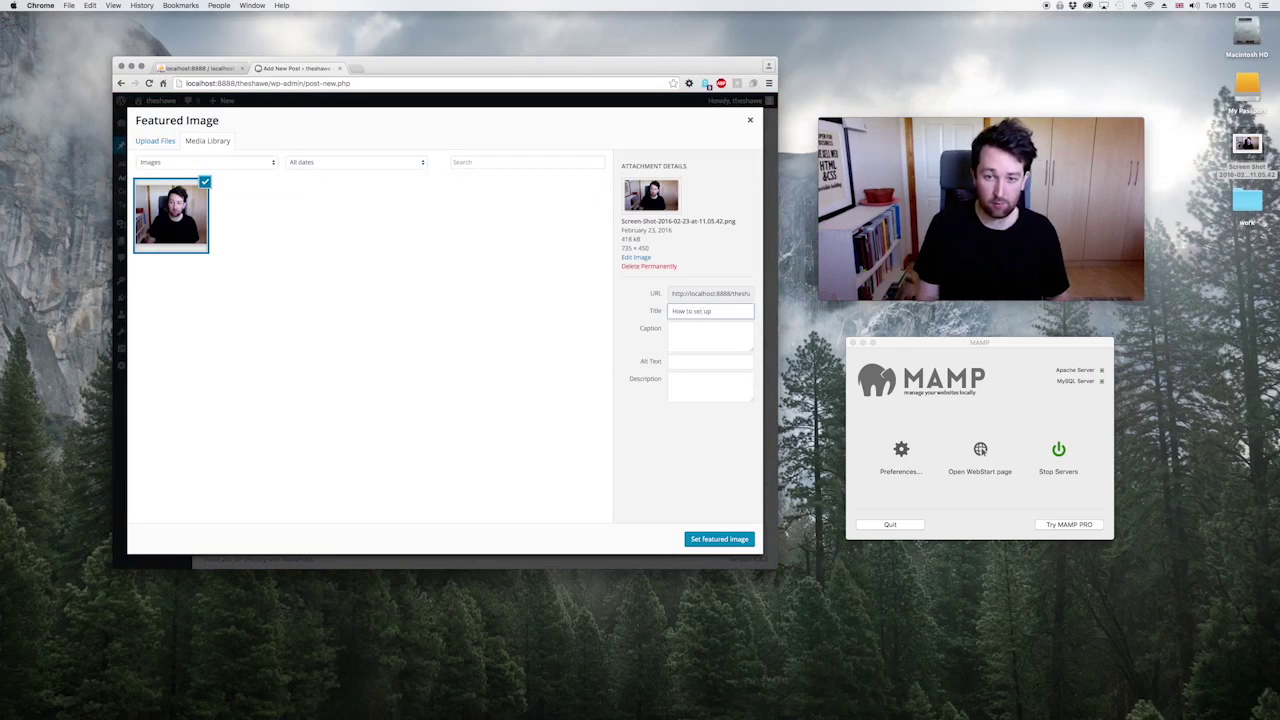
text( mamp on a mac)
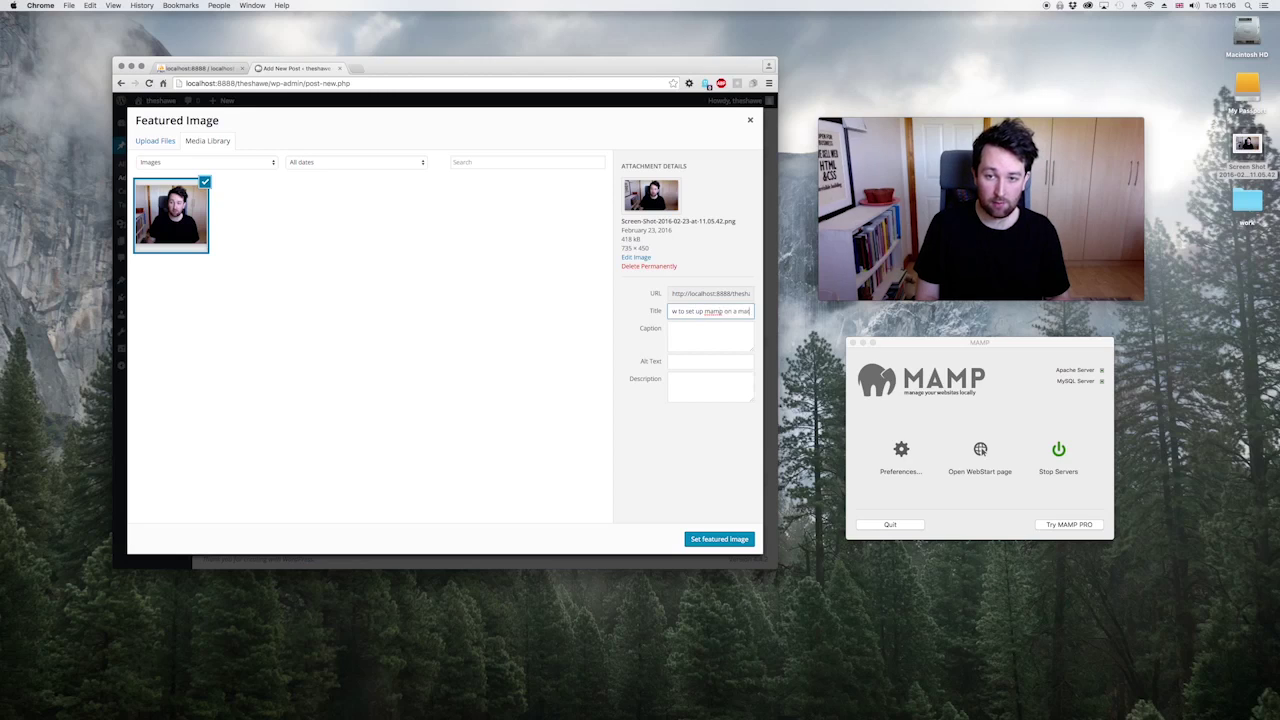
Step: Add caption 'Watch the screencast to learn more!', alt text and description, then set it as featured image
key(Tab)
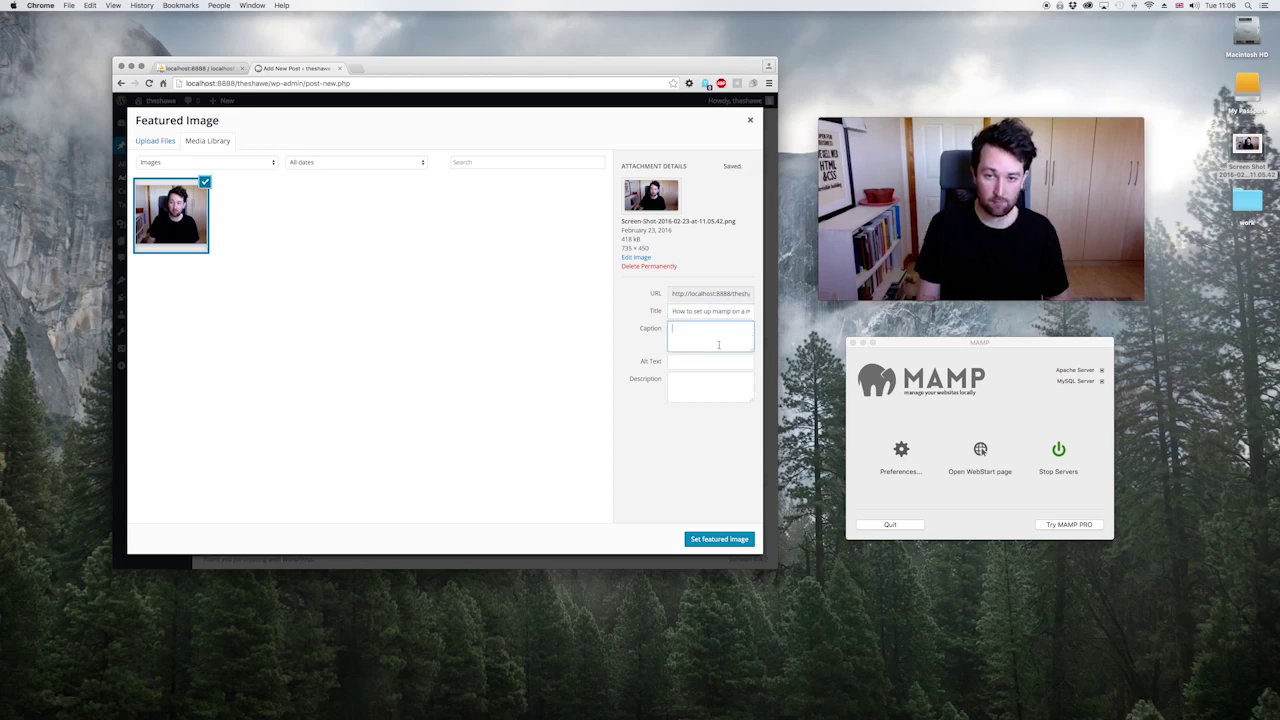
text(Watch)
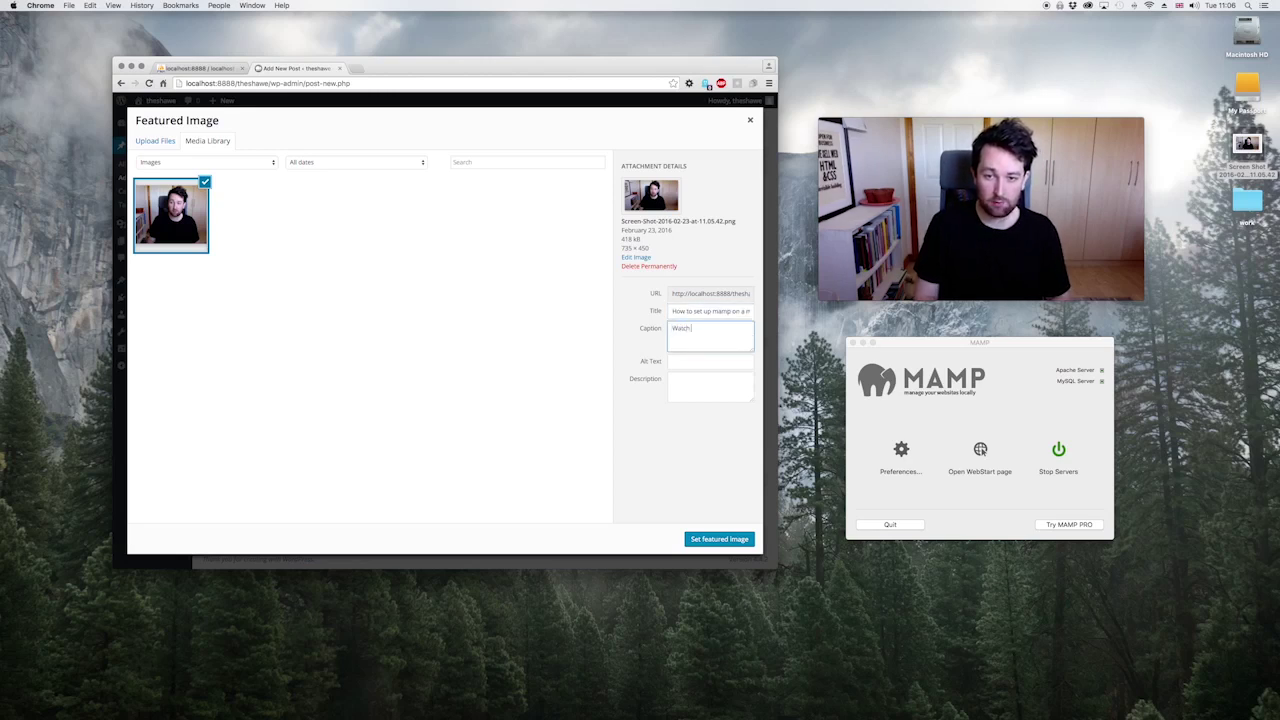
text( the screencas)
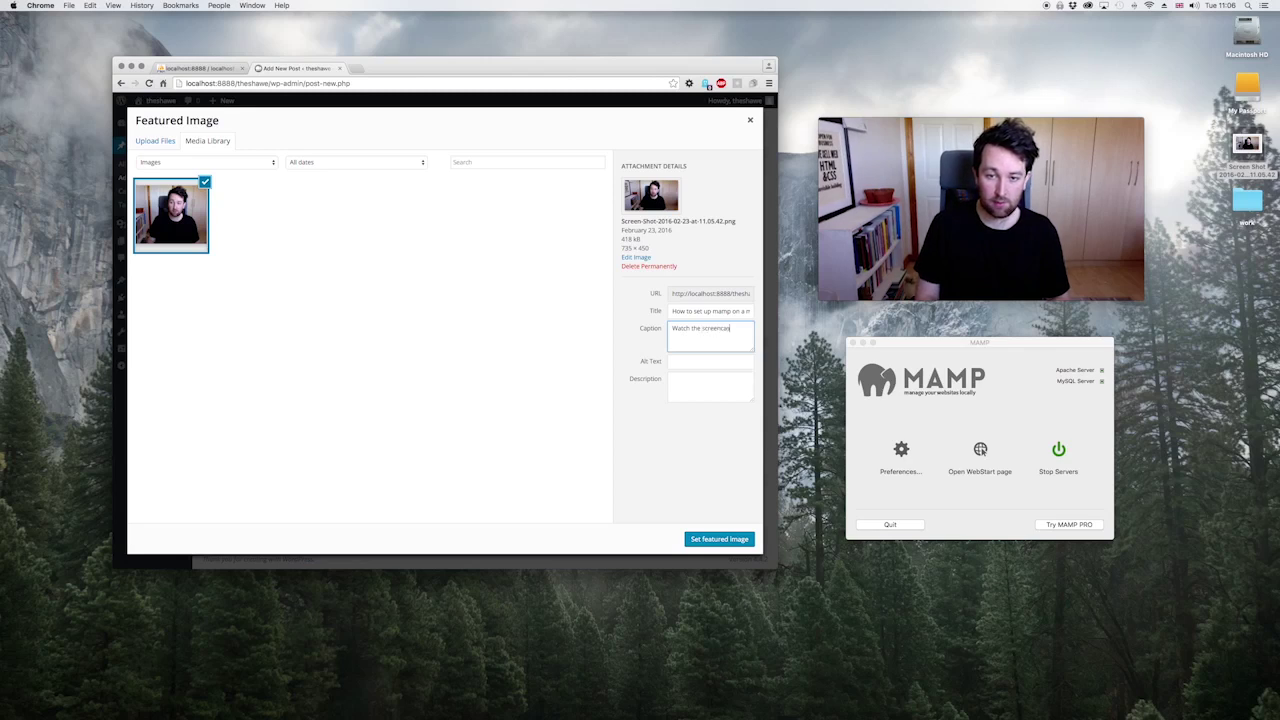
text(t to learn more!)
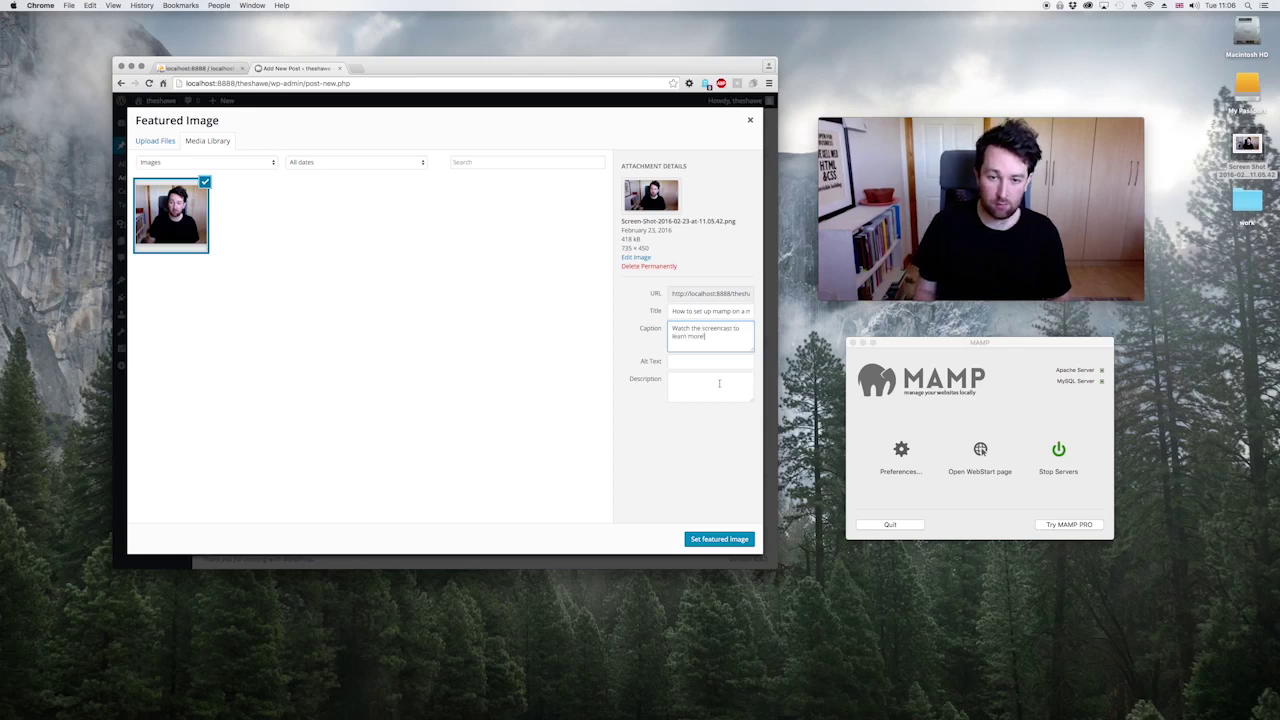
key(Tab)
text(Des)
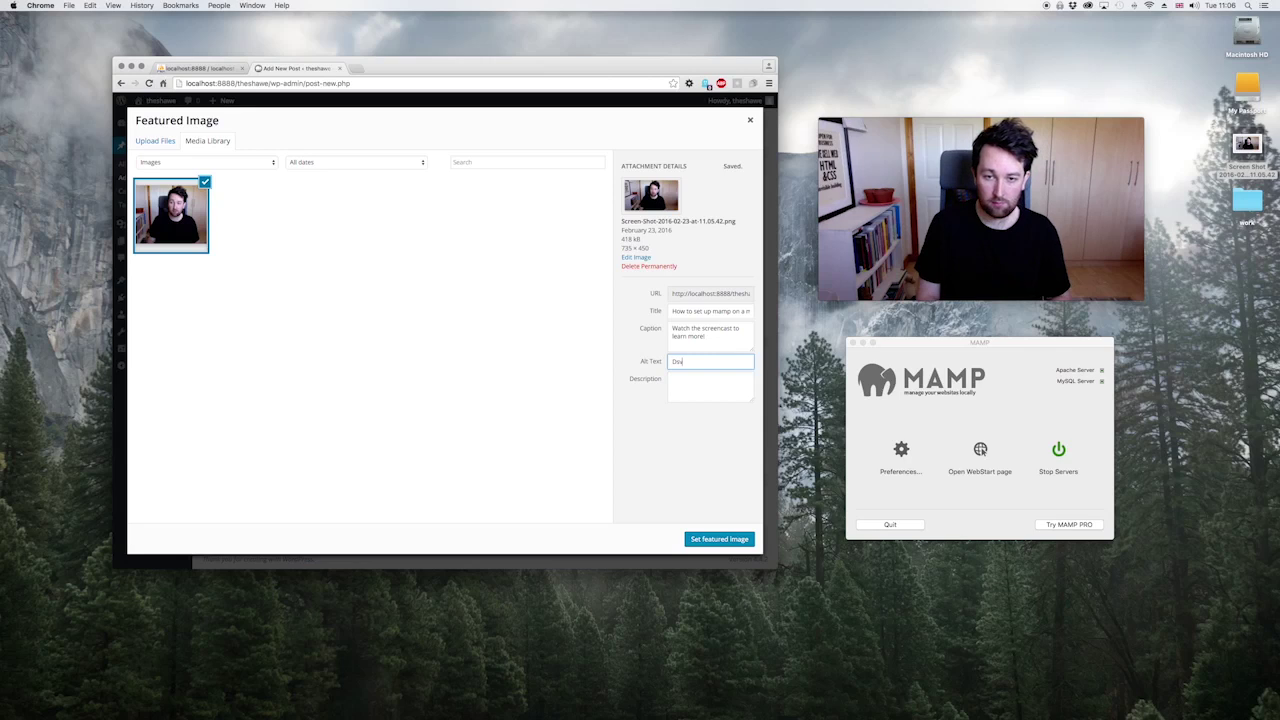
text(id-Shawe-)
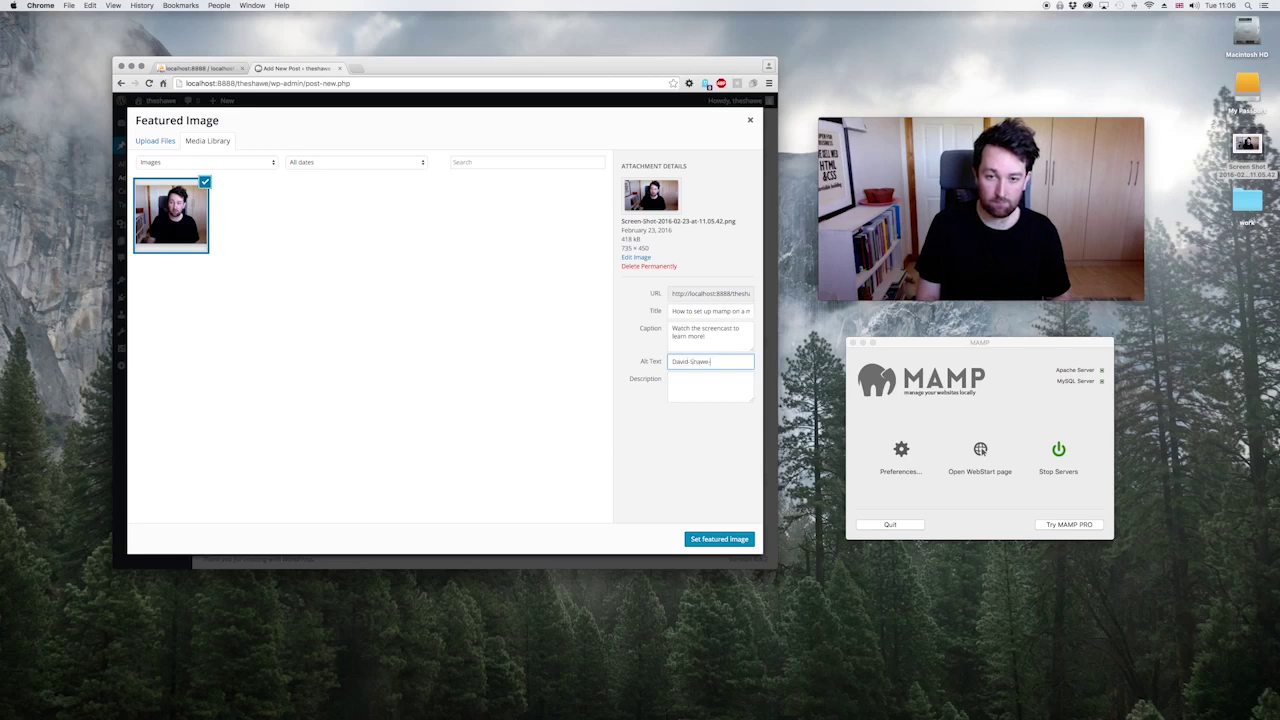
text(Shows-How-To)
text(-Use-Ma)
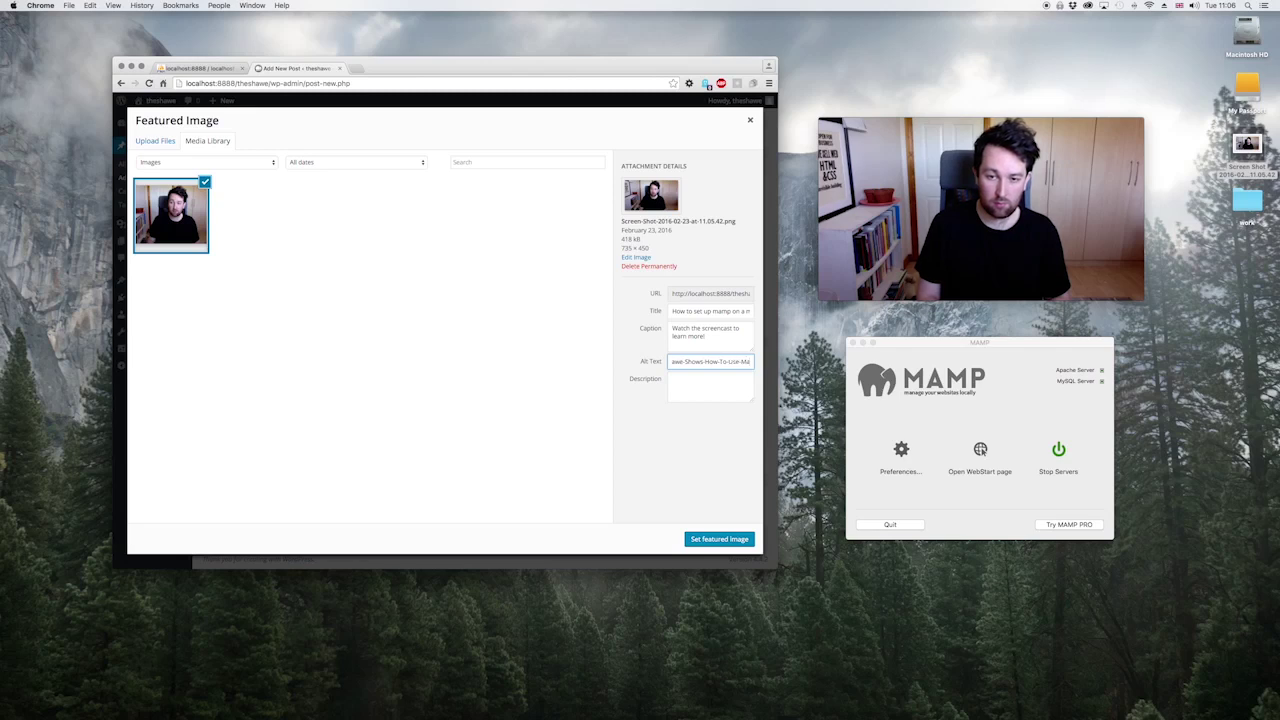
text(mp)
key(Tab)
text(In th)
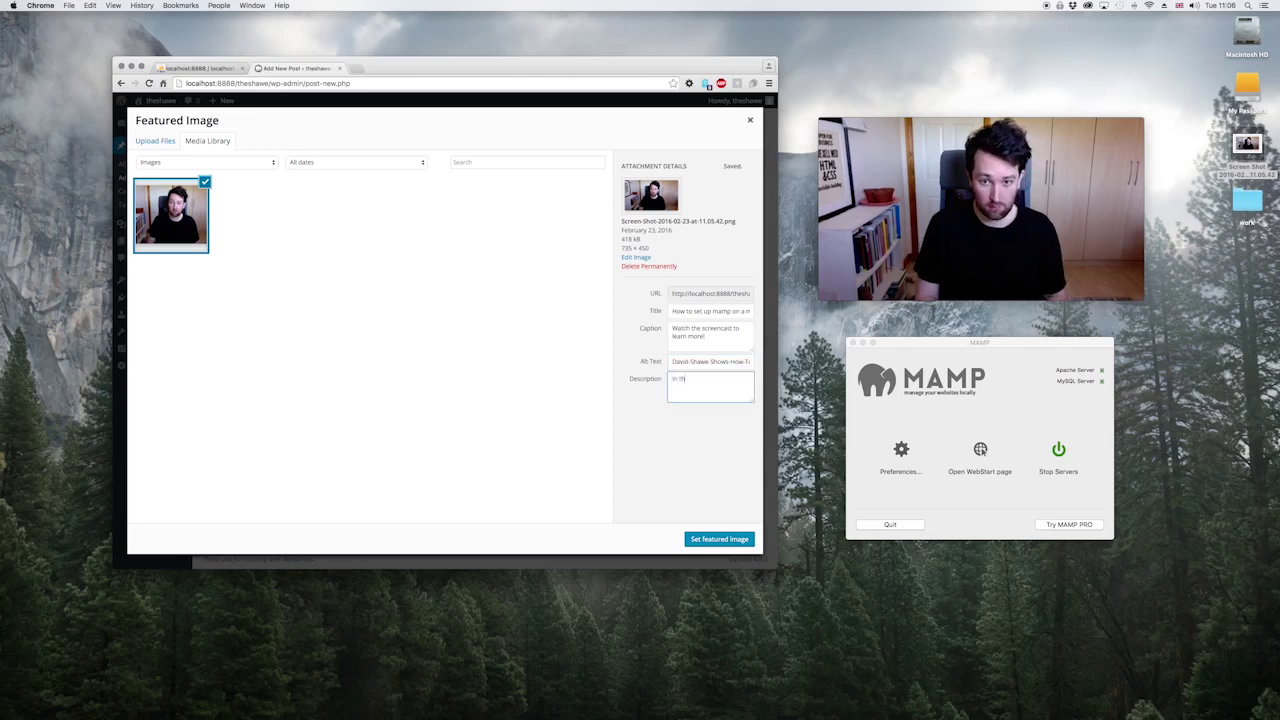
text(is screen cast I)
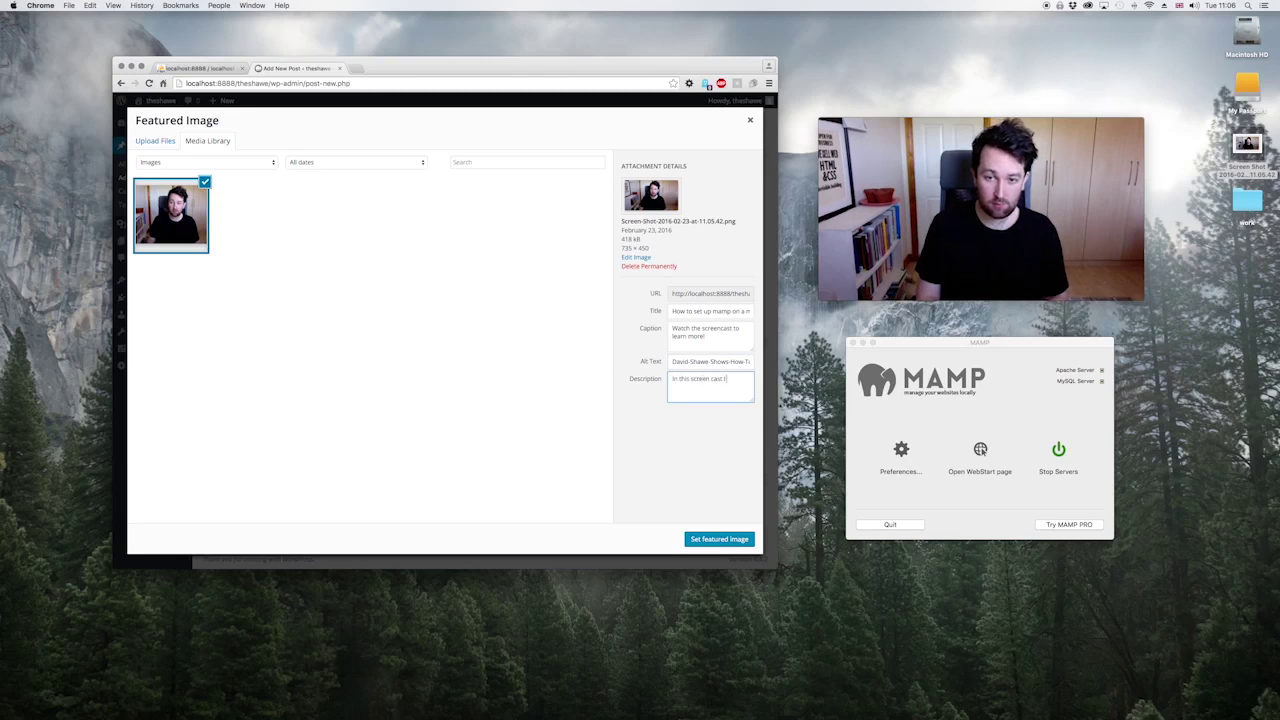
text( show you guys how to s)
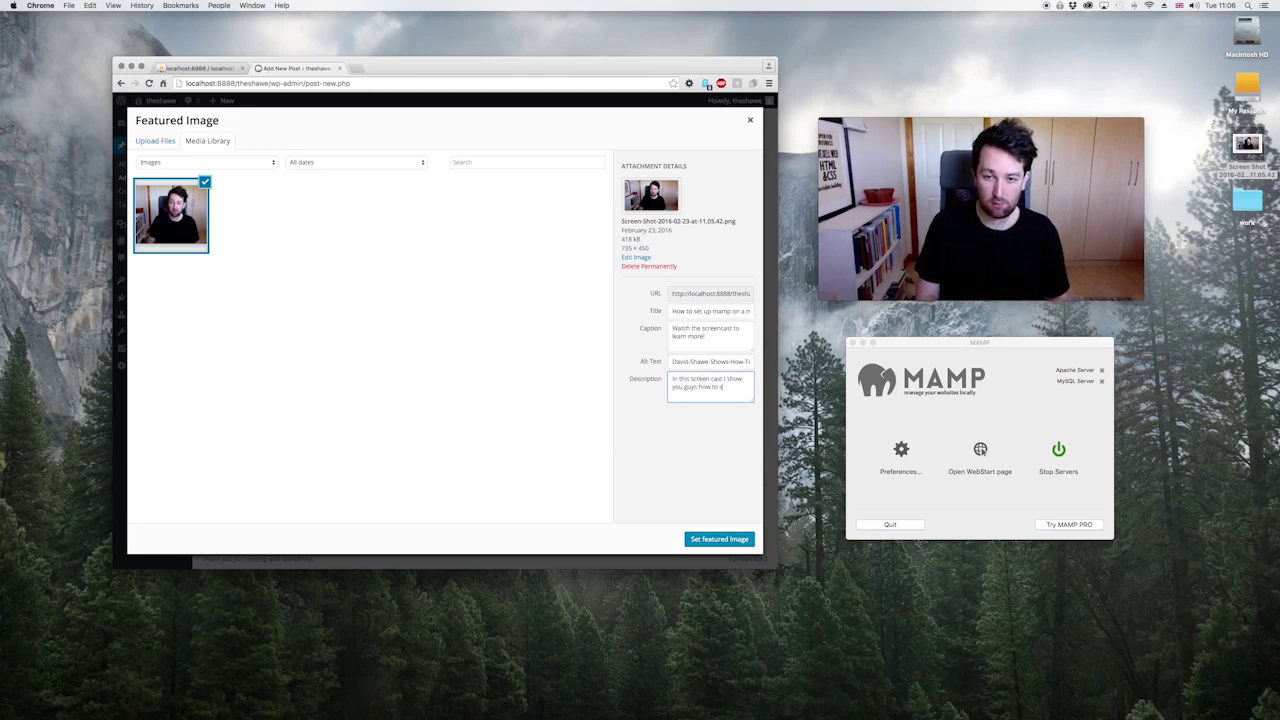
text(et up)
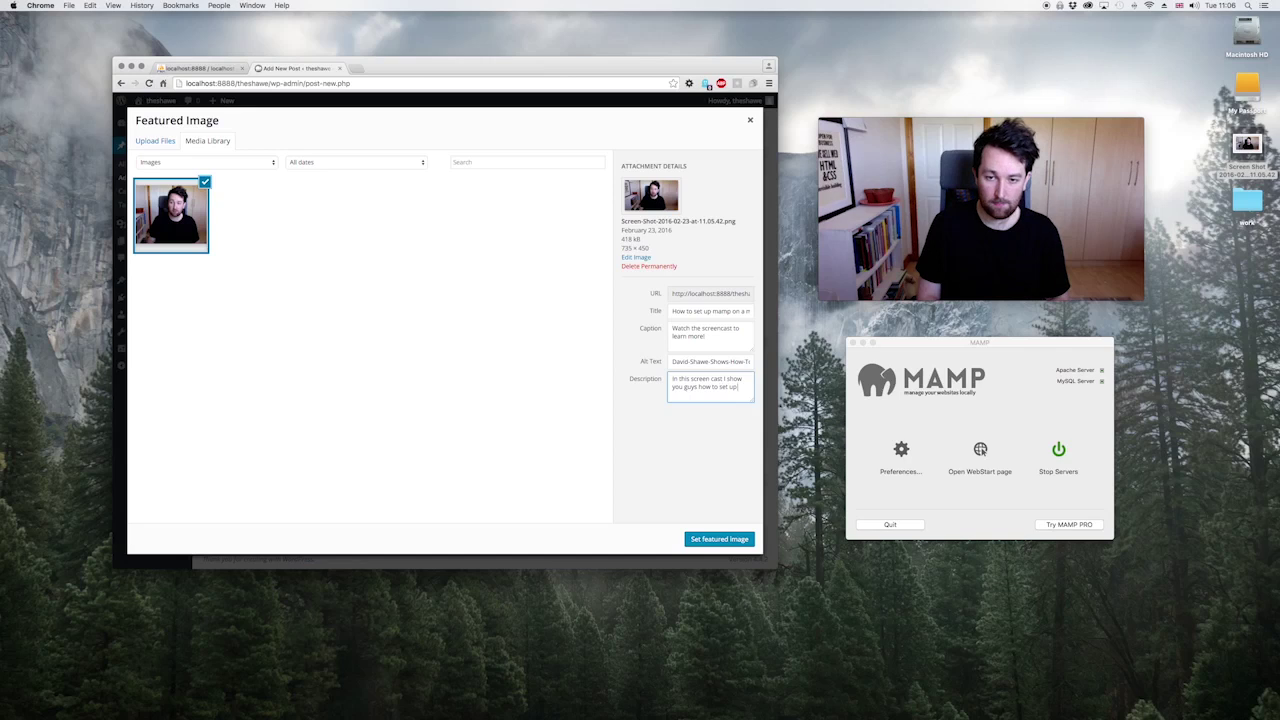
text( mMaMamp on a local)
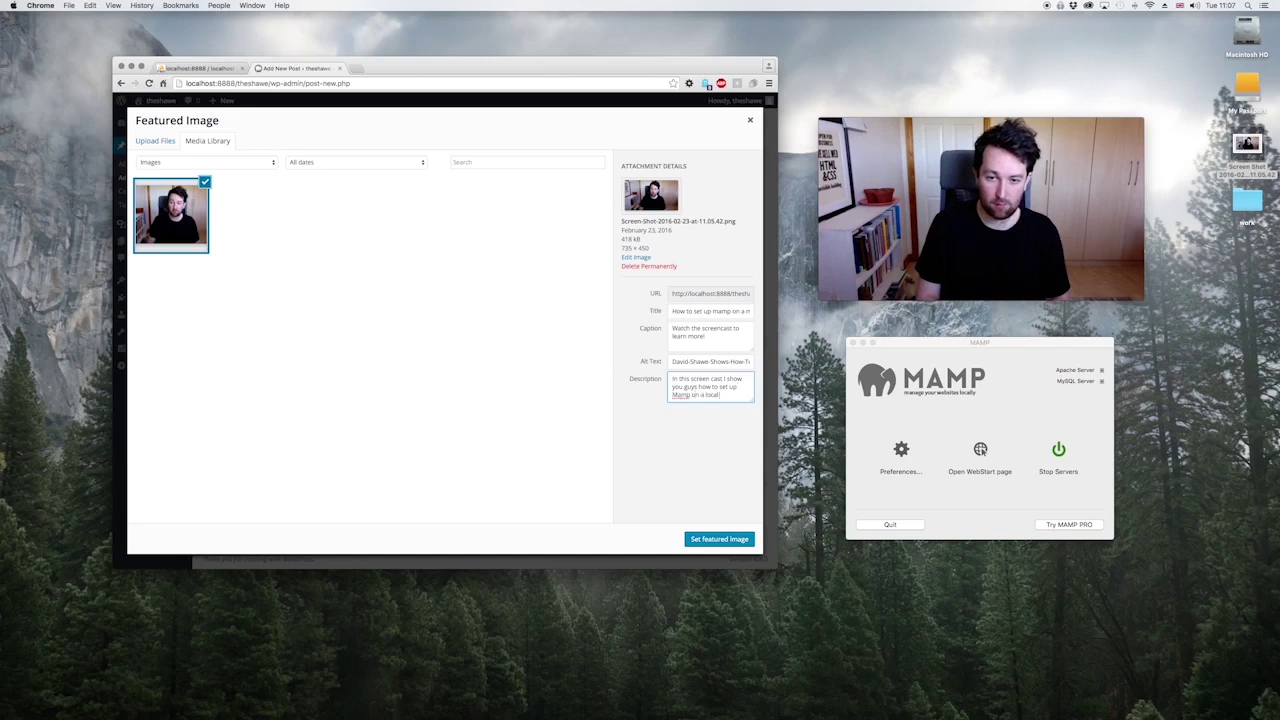
text( machine)
click(719, 539)
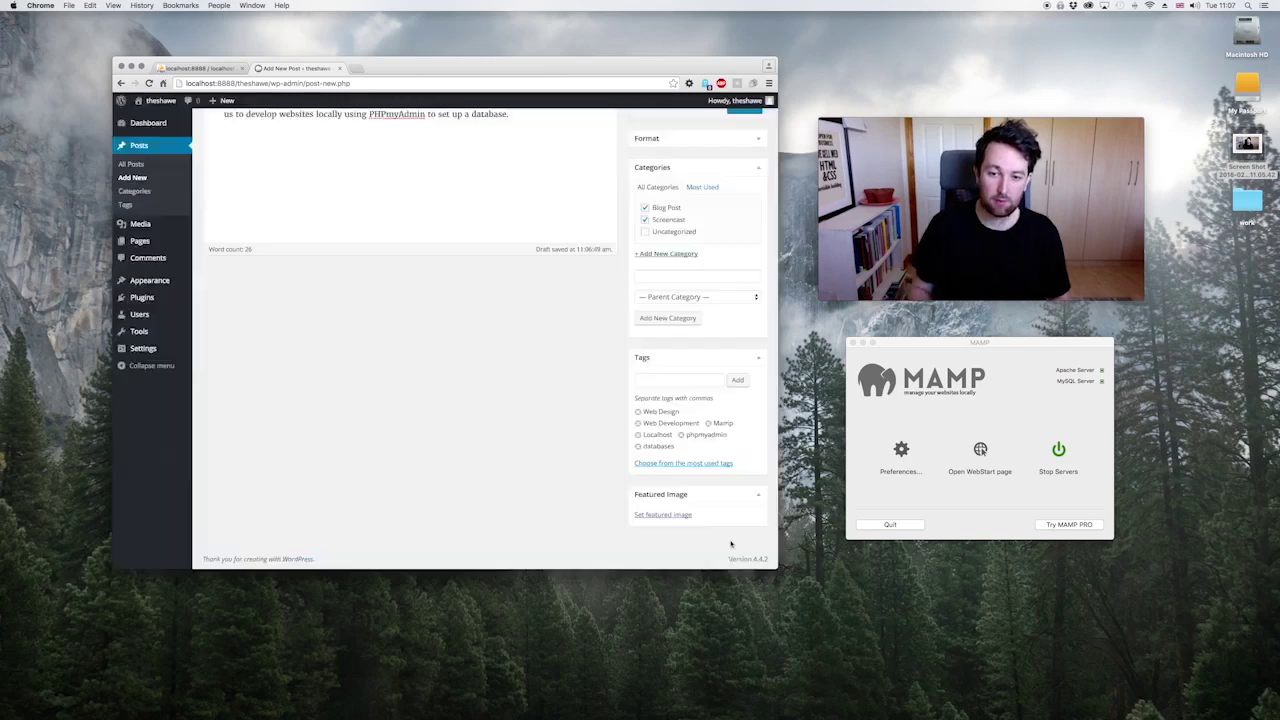
Step: Open the published MAMP post on the live site and scroll through it
key(super+r)
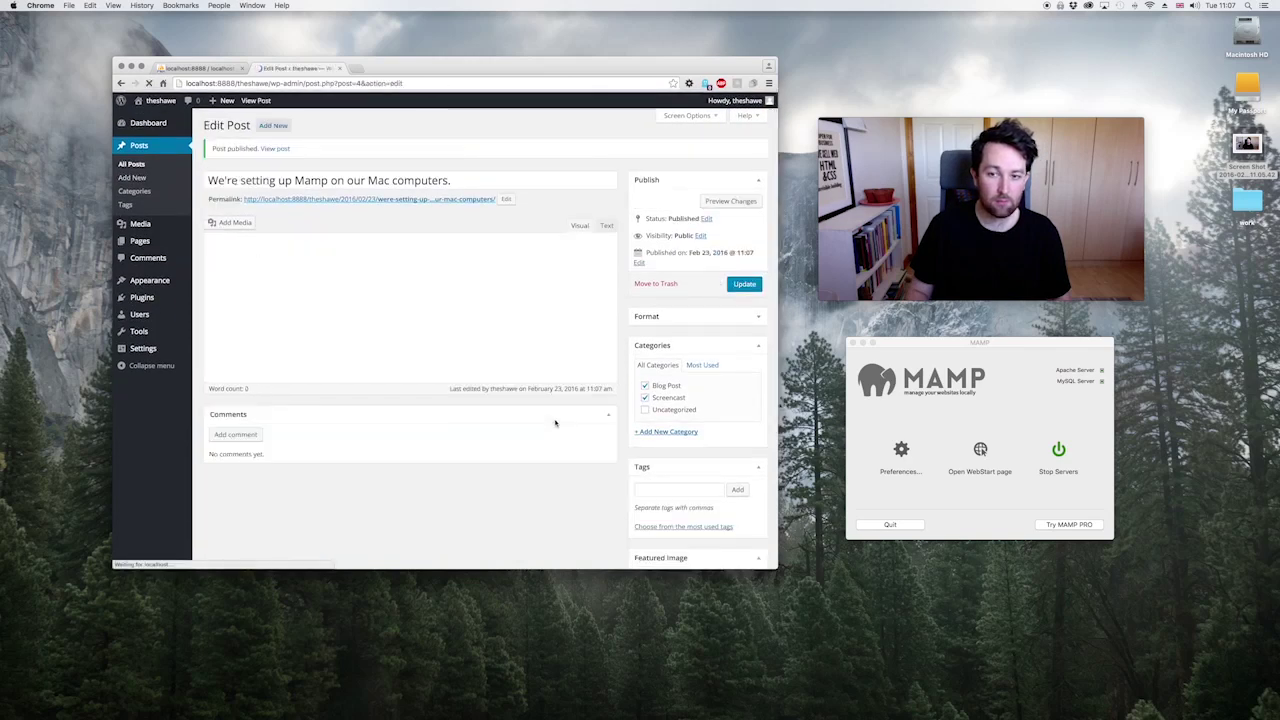
click(275, 148)
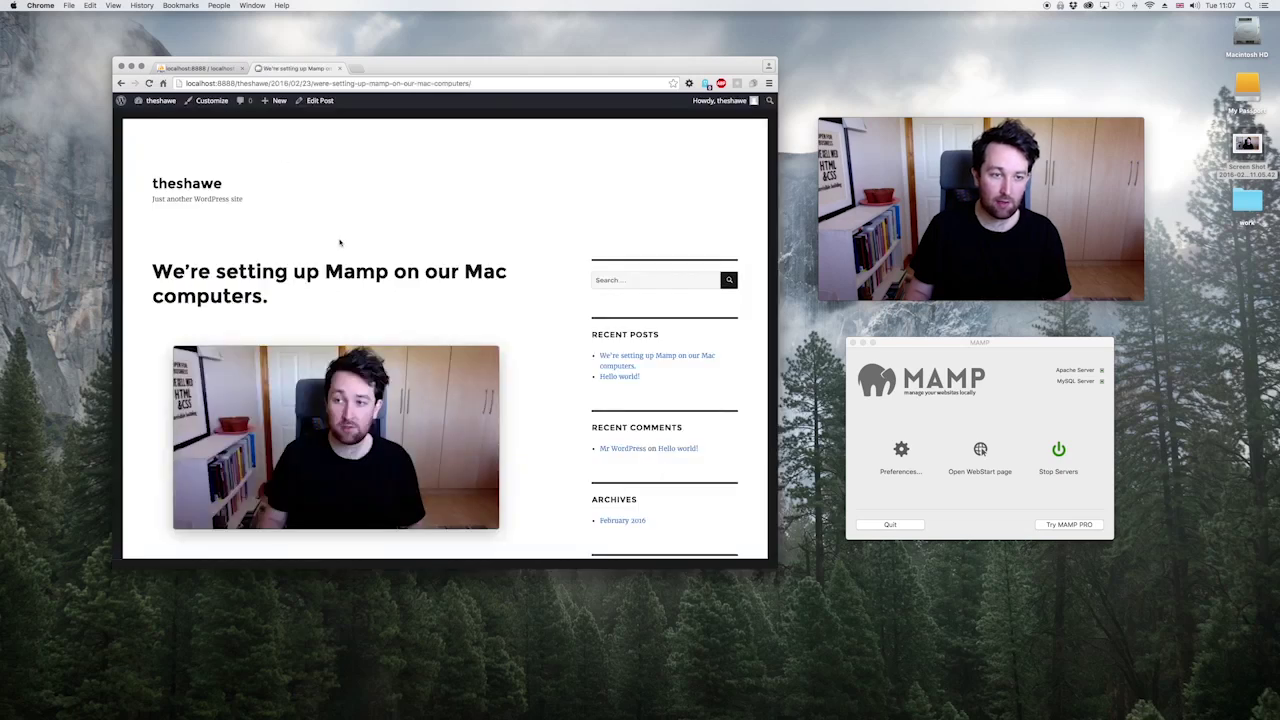
scroll(339, 242, down, 5)
scroll(339, 242, up, 3)
scroll(339, 242, down, 10)
scroll(339, 242, up, 10)
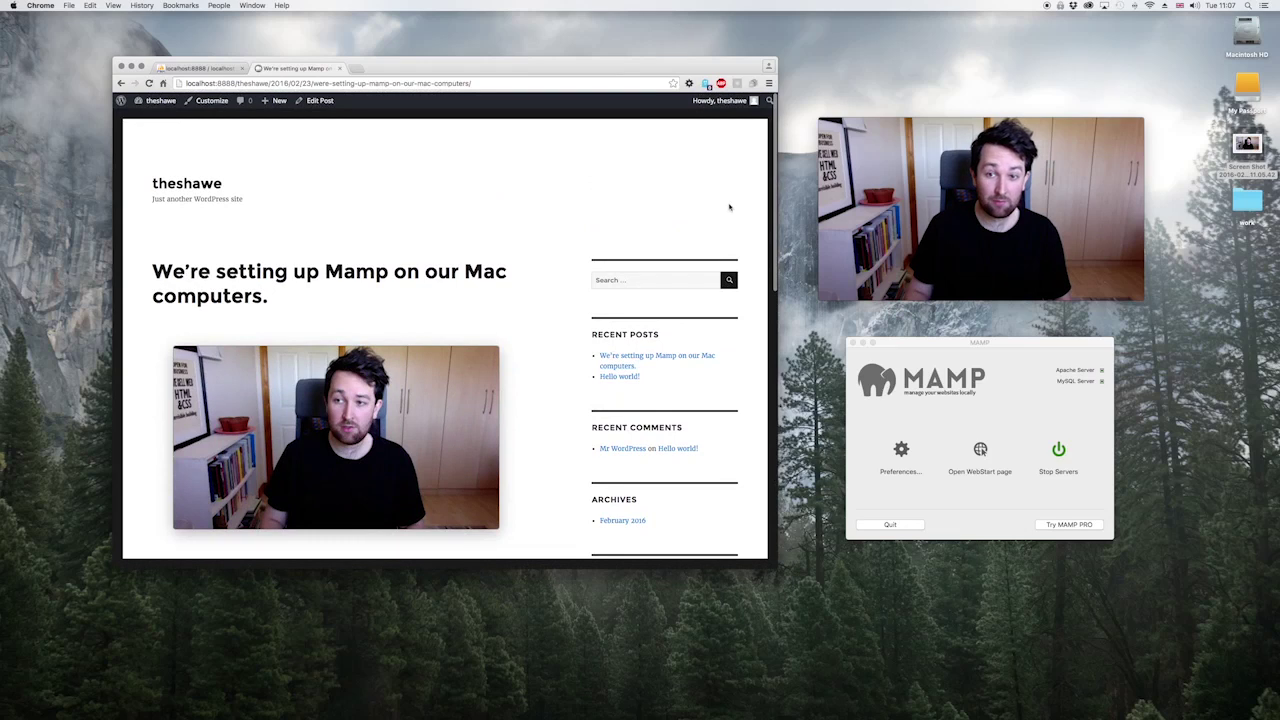
Step: Check the post in the narrow mobile layout, then widen back to desktop
drag(769, 207, 209, 224)
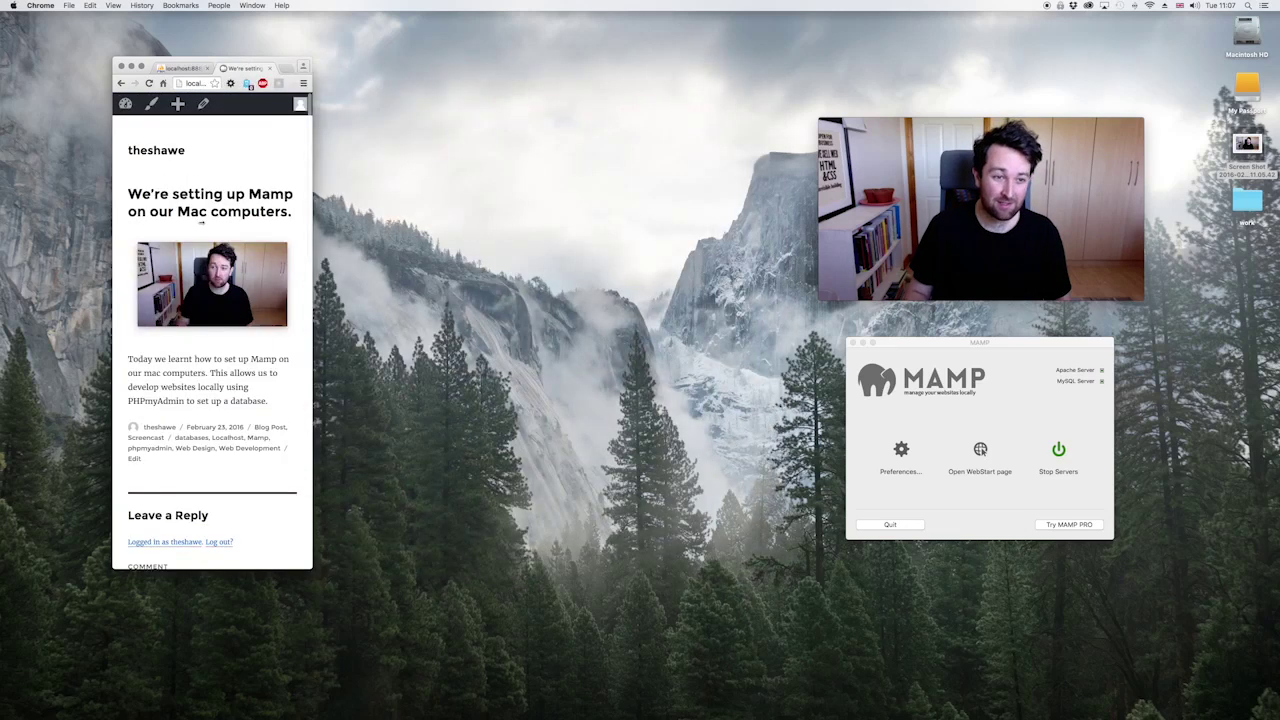
scroll(212, 330, down, 5)
scroll(212, 330, up, 5)
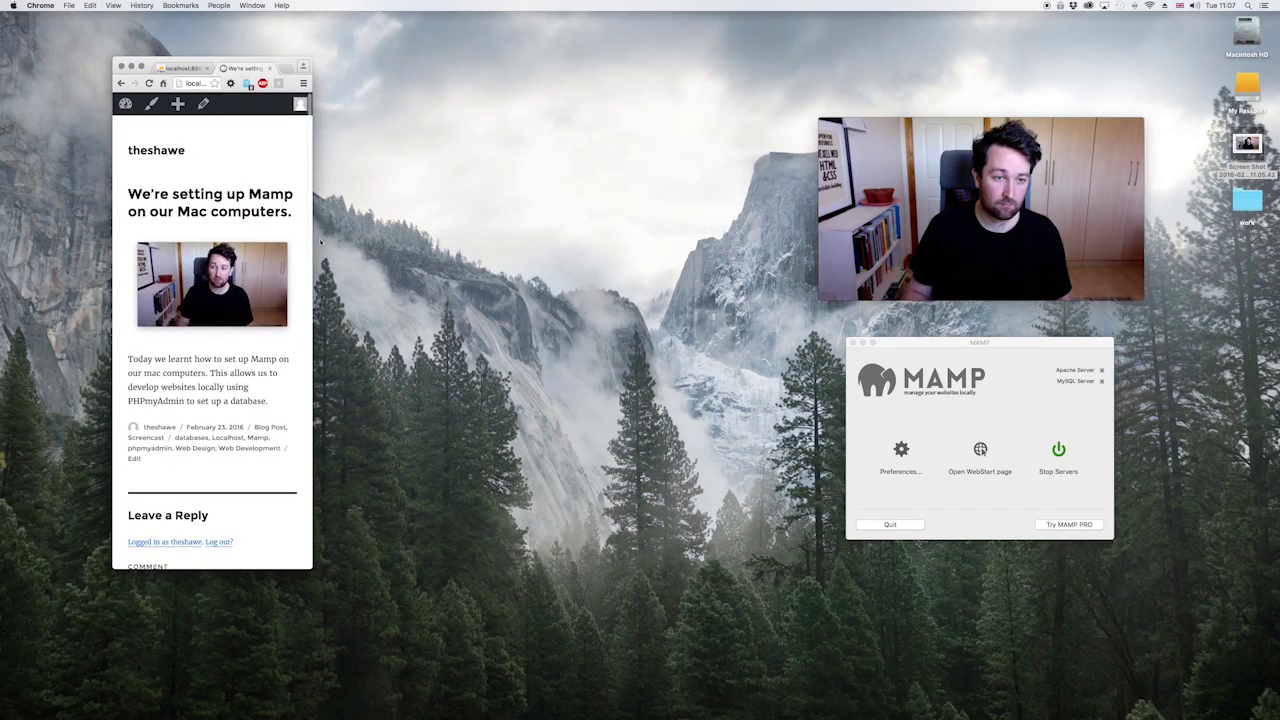
drag(312, 275, 767, 275)
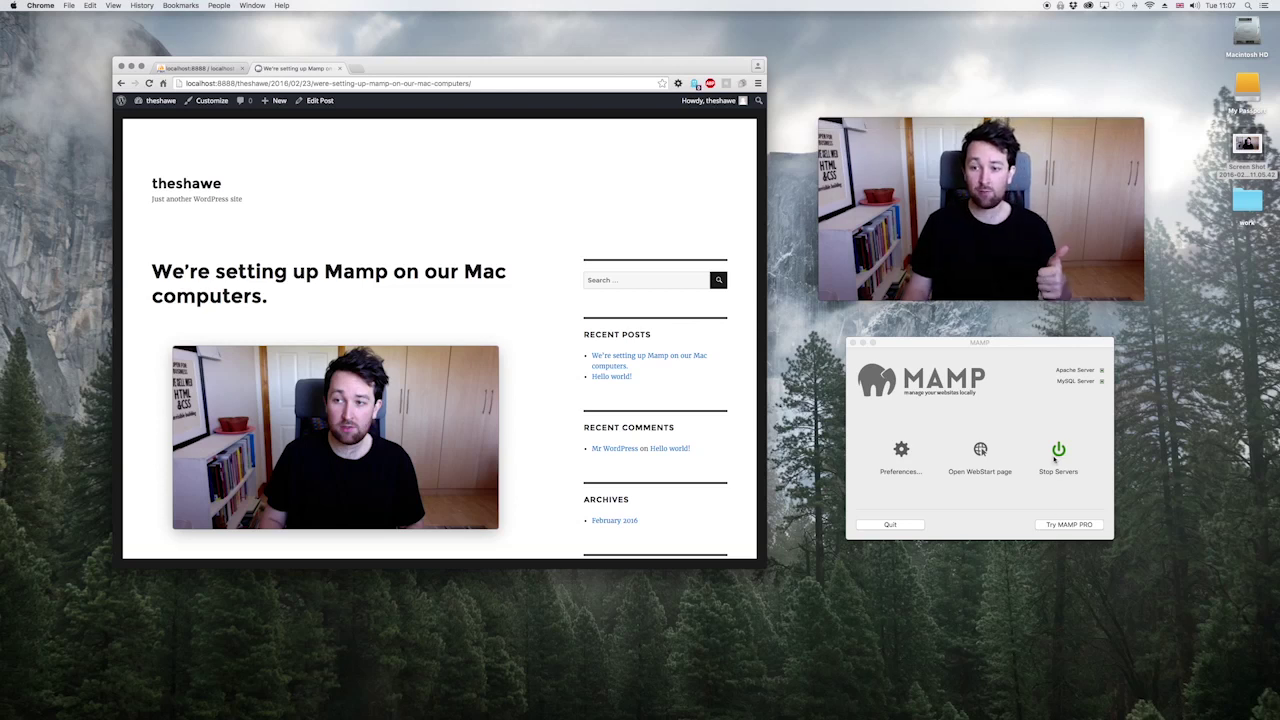
mouse_move(975, 262)
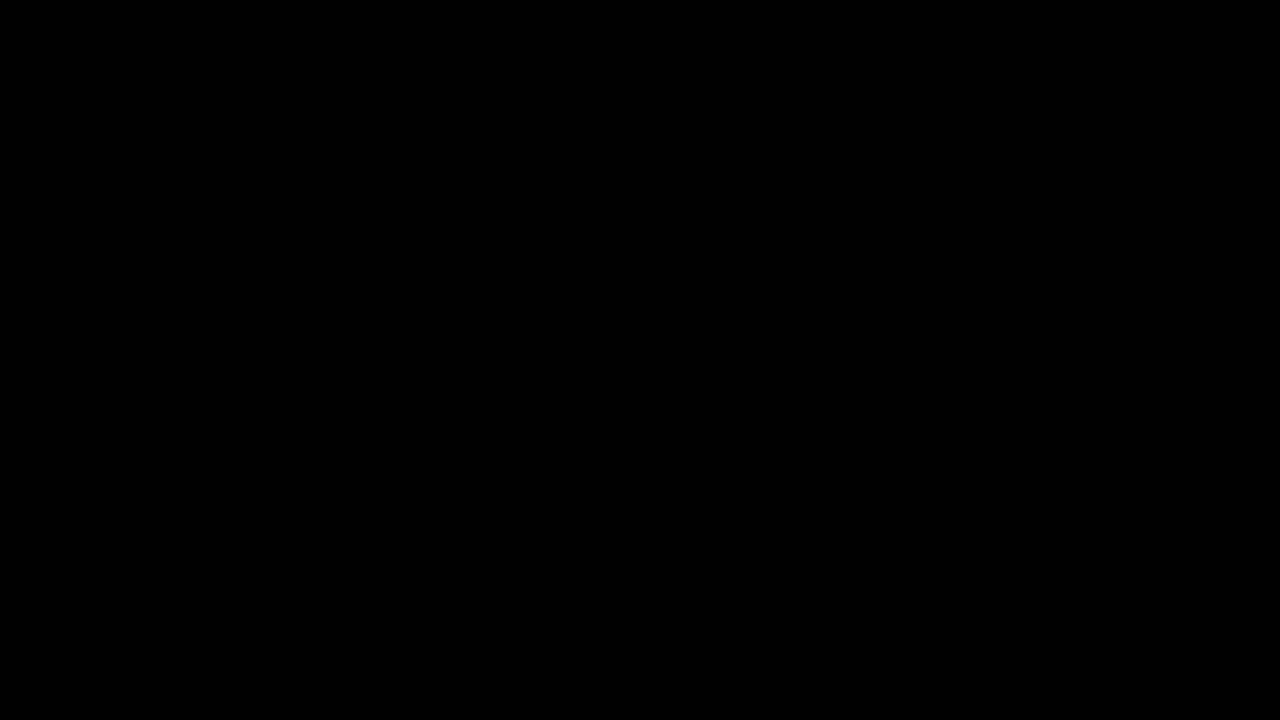